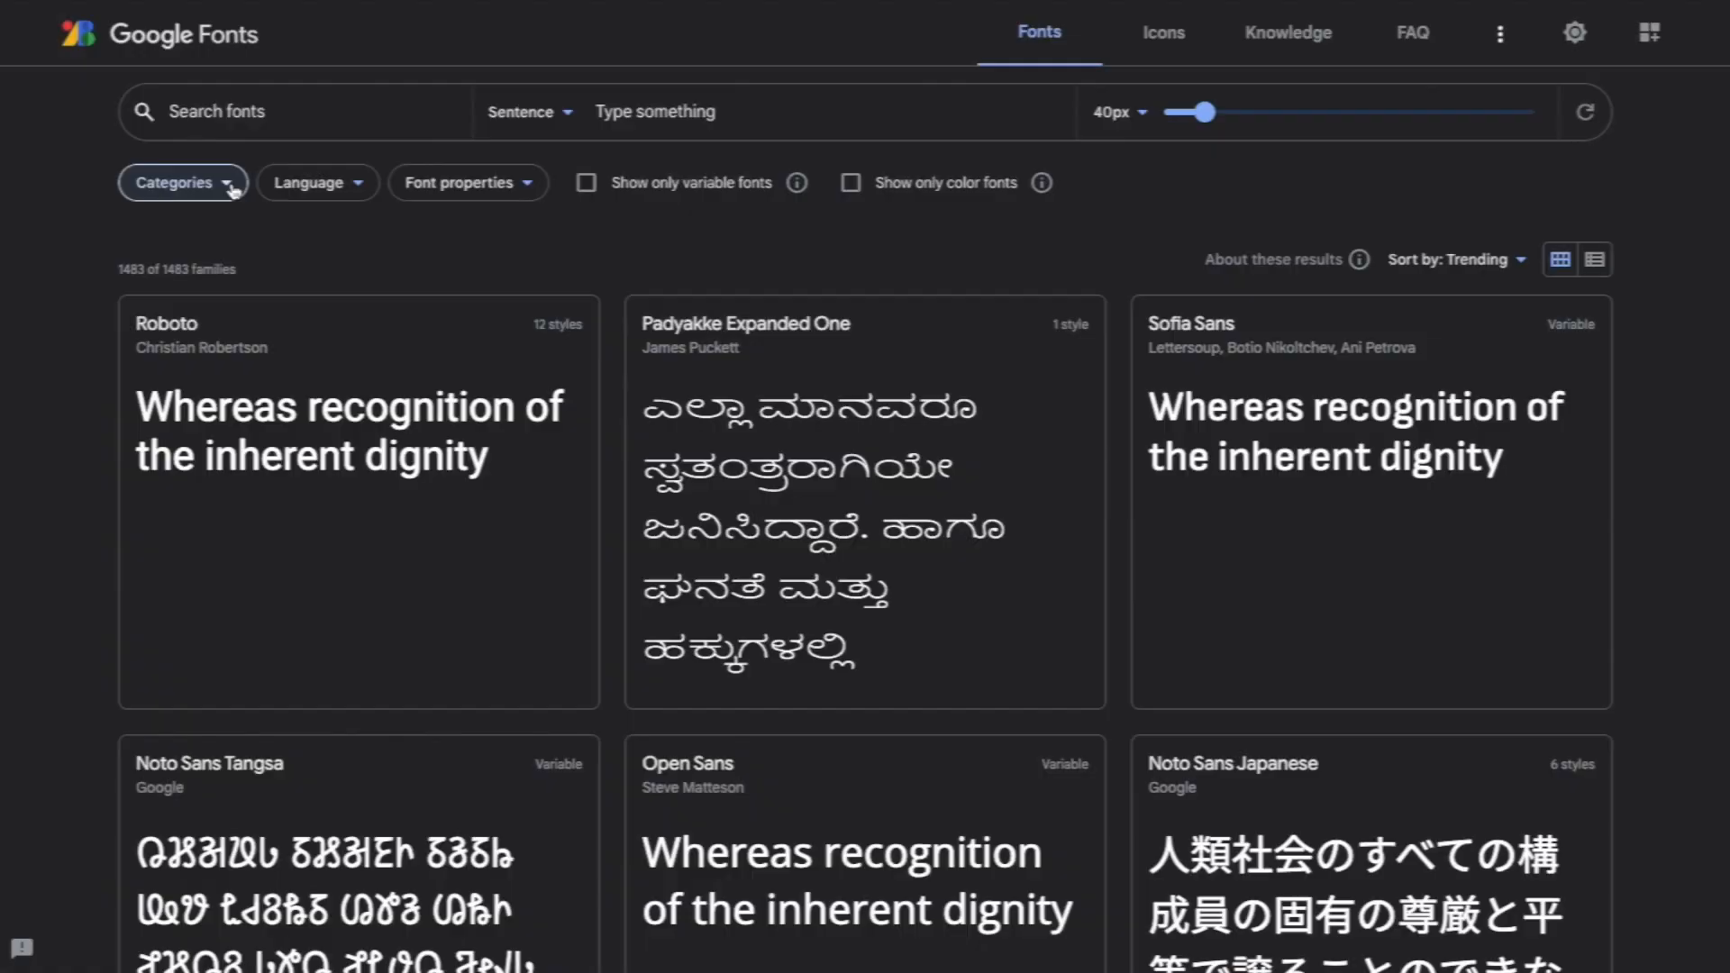
Filter the font list to the Monospace category only by excluding Serif, Sans Serif, Display and Handwriting.
{"action": "left_click", "coordinate": [232, 188]}
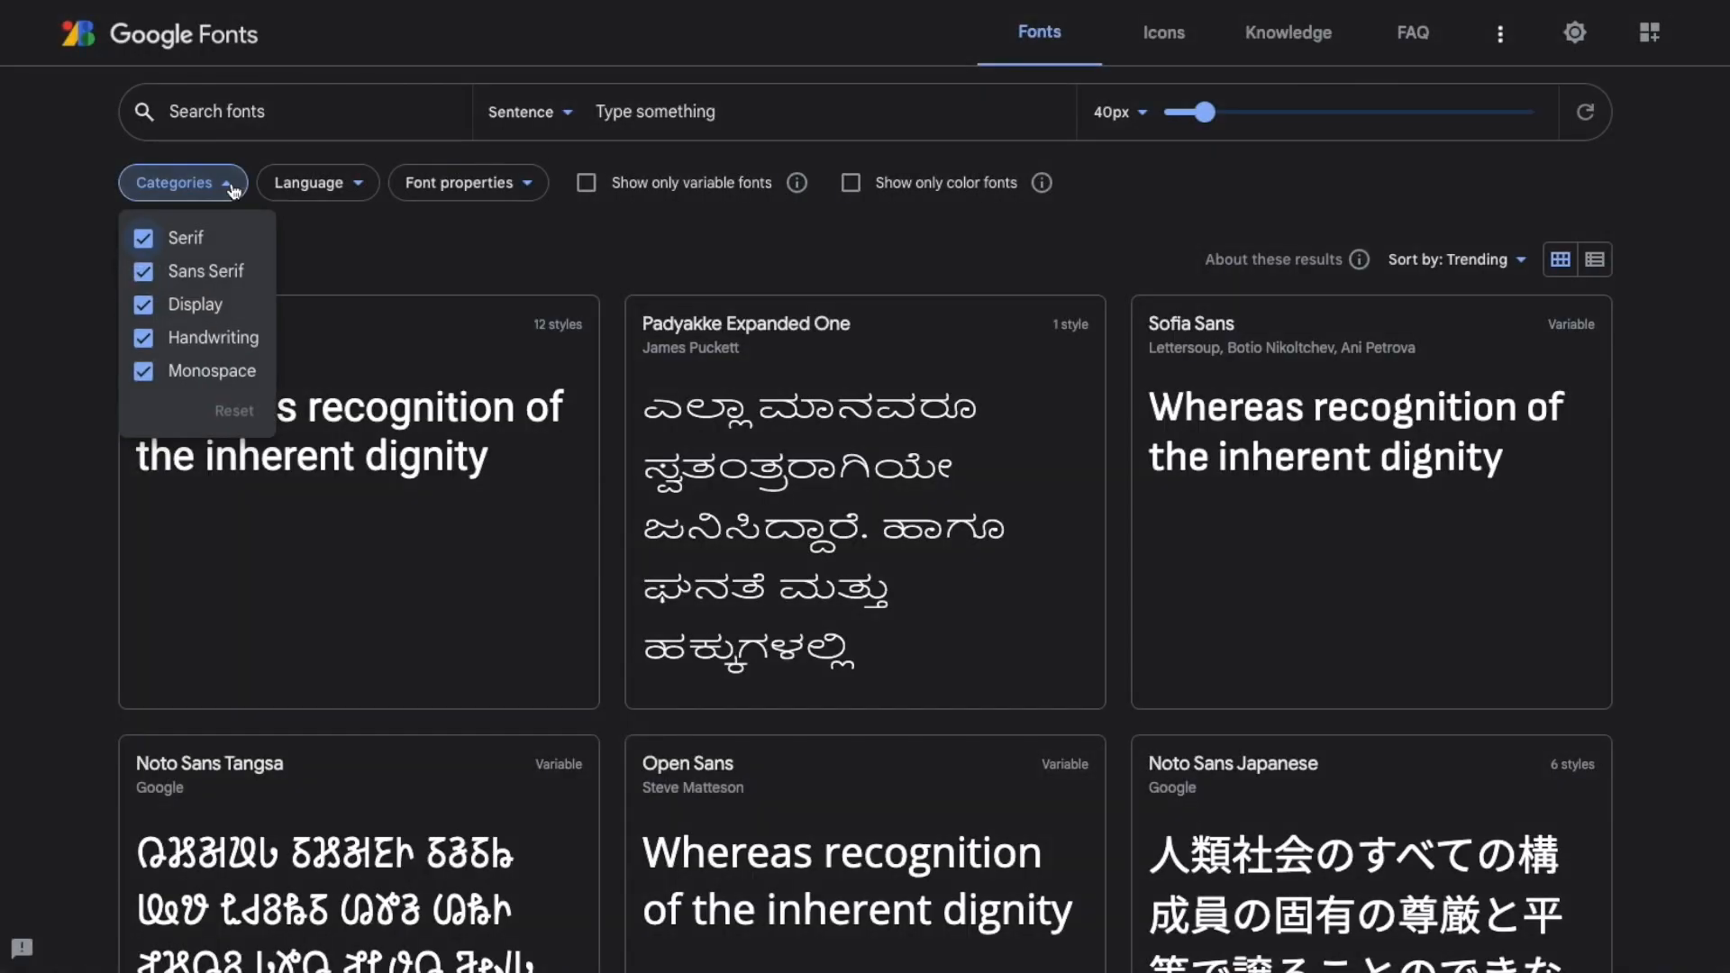
{"action": "left_click", "coordinate": [143, 240]}
{"action": "left_click", "coordinate": [143, 271]}
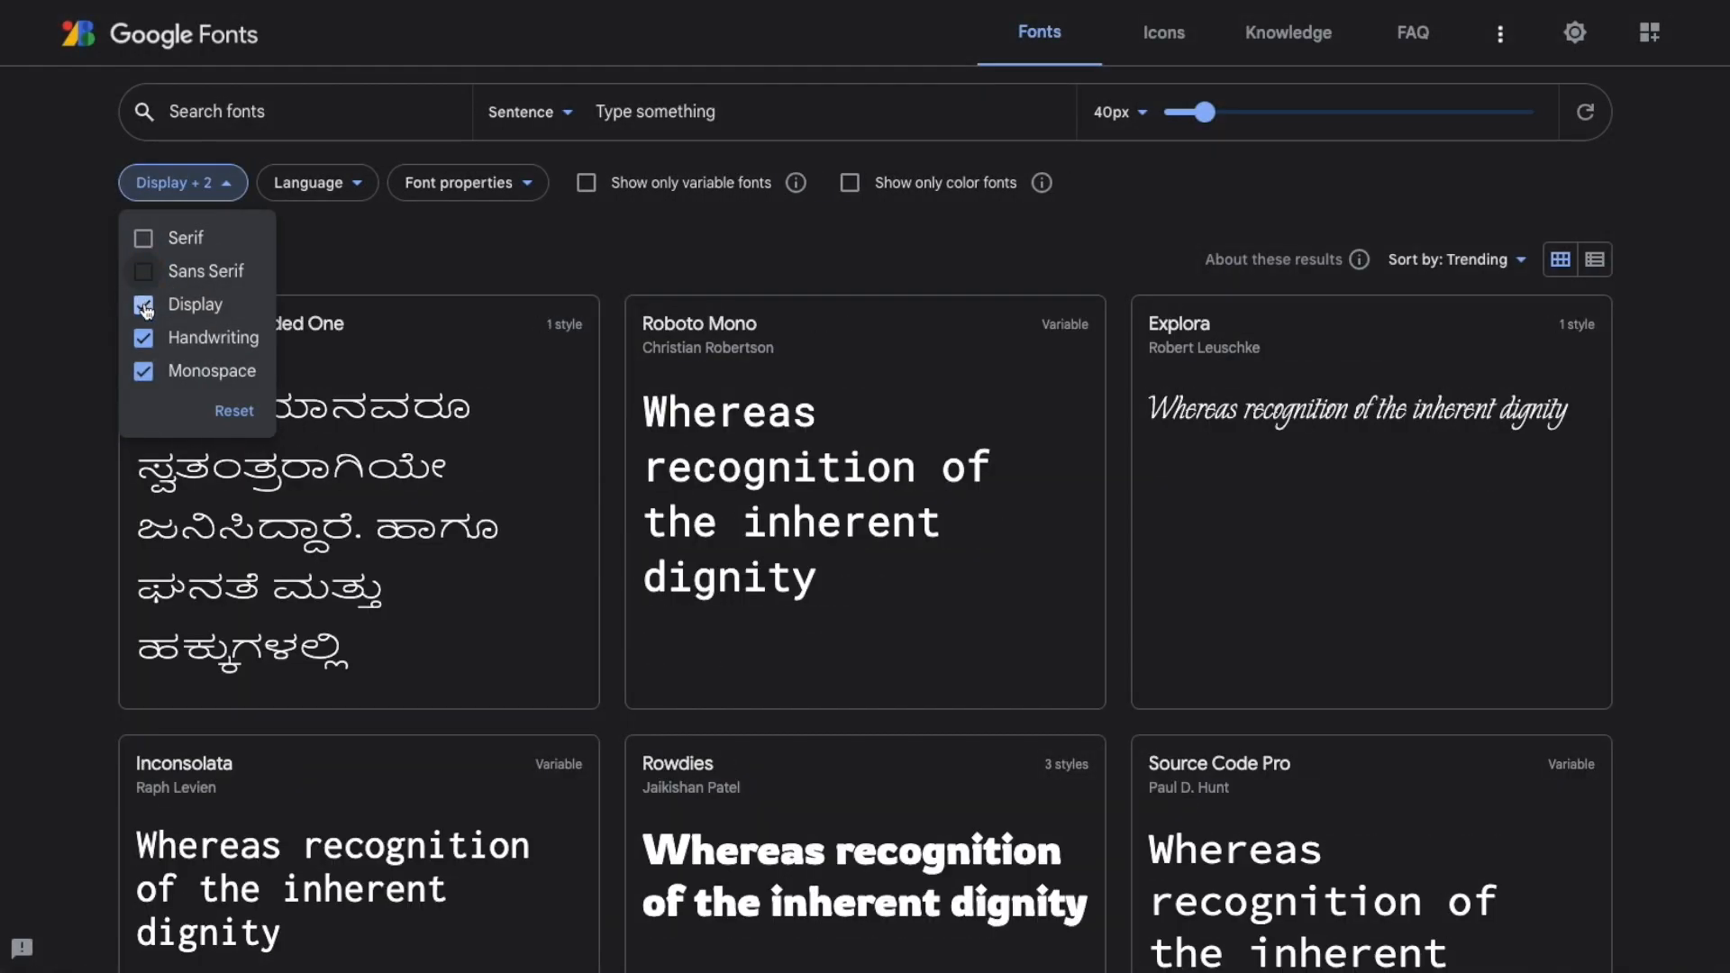
{"action": "left_click", "coordinate": [143, 304]}
{"action": "left_click", "coordinate": [144, 339]}
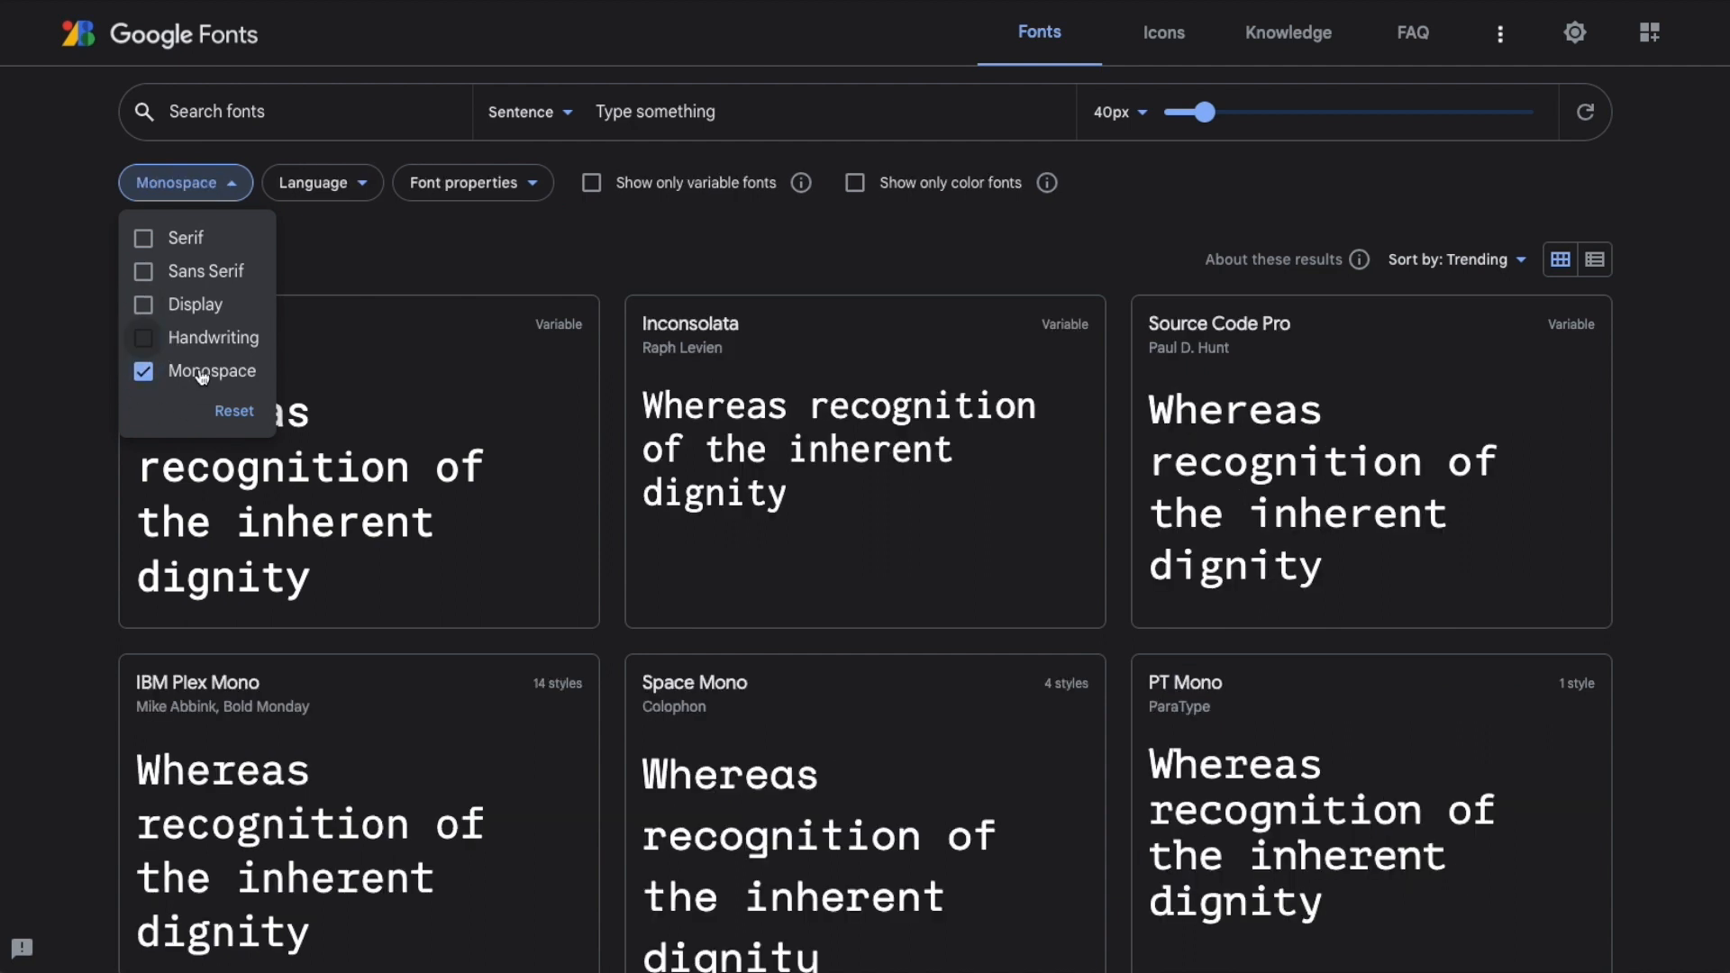
{"action": "left_click", "coordinate": [364, 278]}
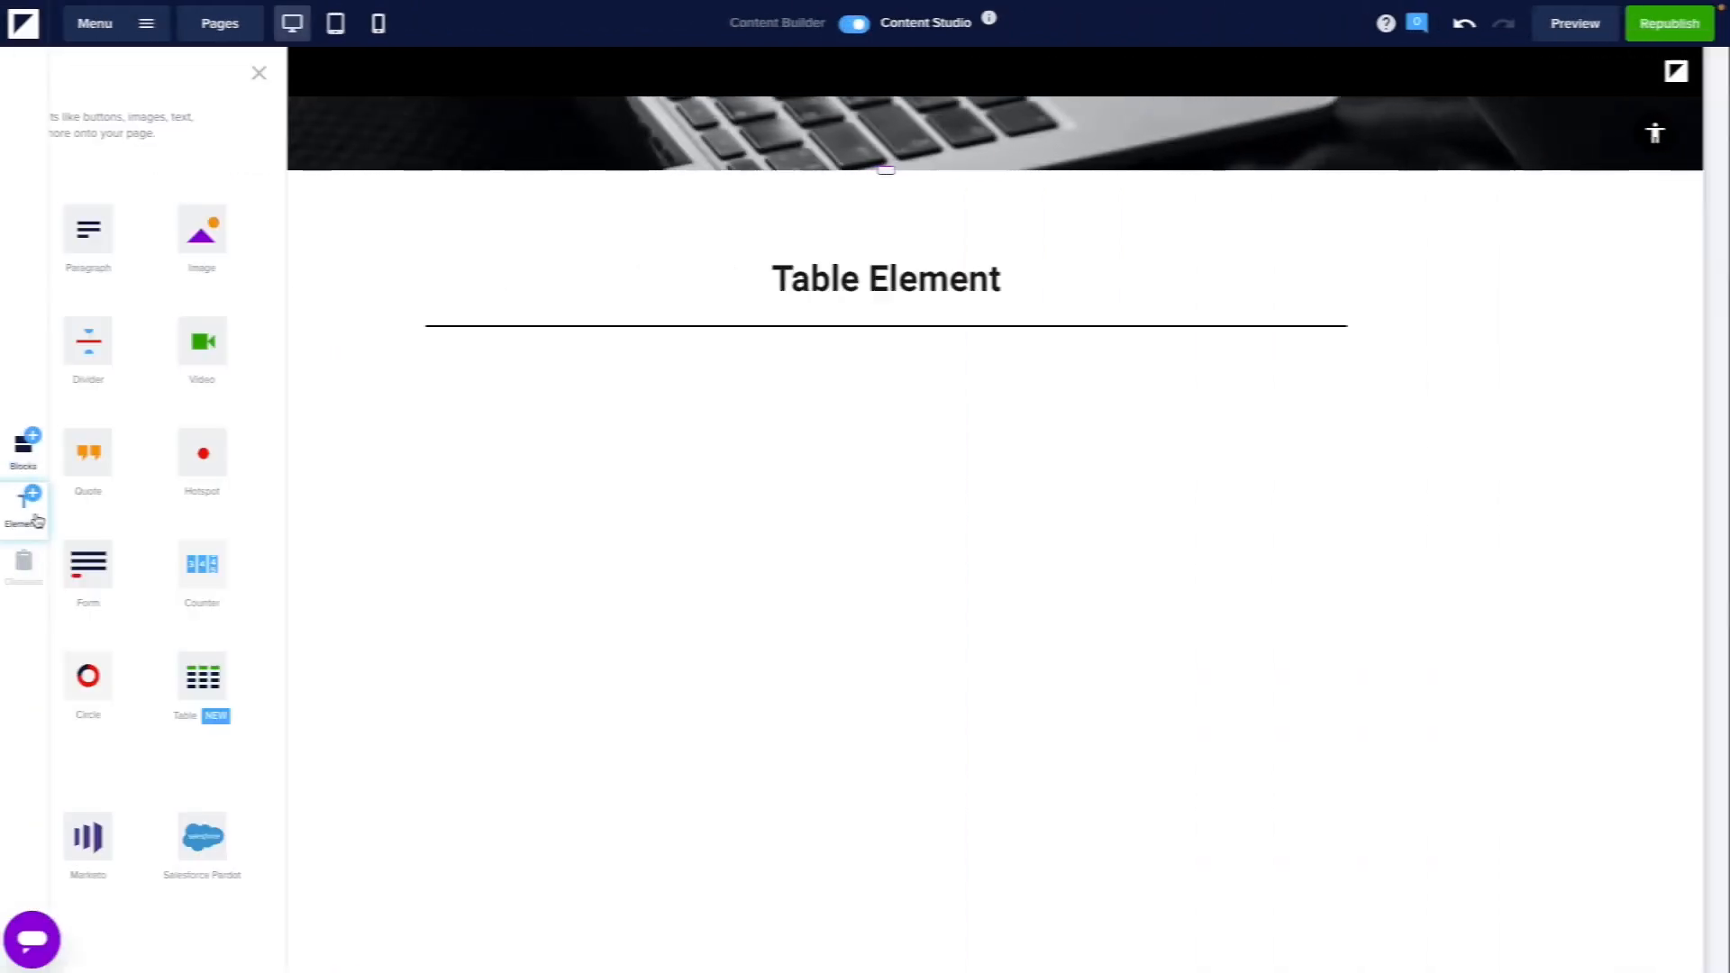
In the Content Studio page editor, insert a table with four columns and four rows below the Table Element heading.
{"action": "left_click_drag", "start_coordinate": [360, 676], "coordinate": [650, 619]}
{"action": "left_click", "coordinate": [843, 486]}
{"action": "left_click", "coordinate": [1033, 691]}
Give the inserted table a black border and adjust its border weight to a thin line.
{"action": "left_click", "coordinate": [1245, 371]}
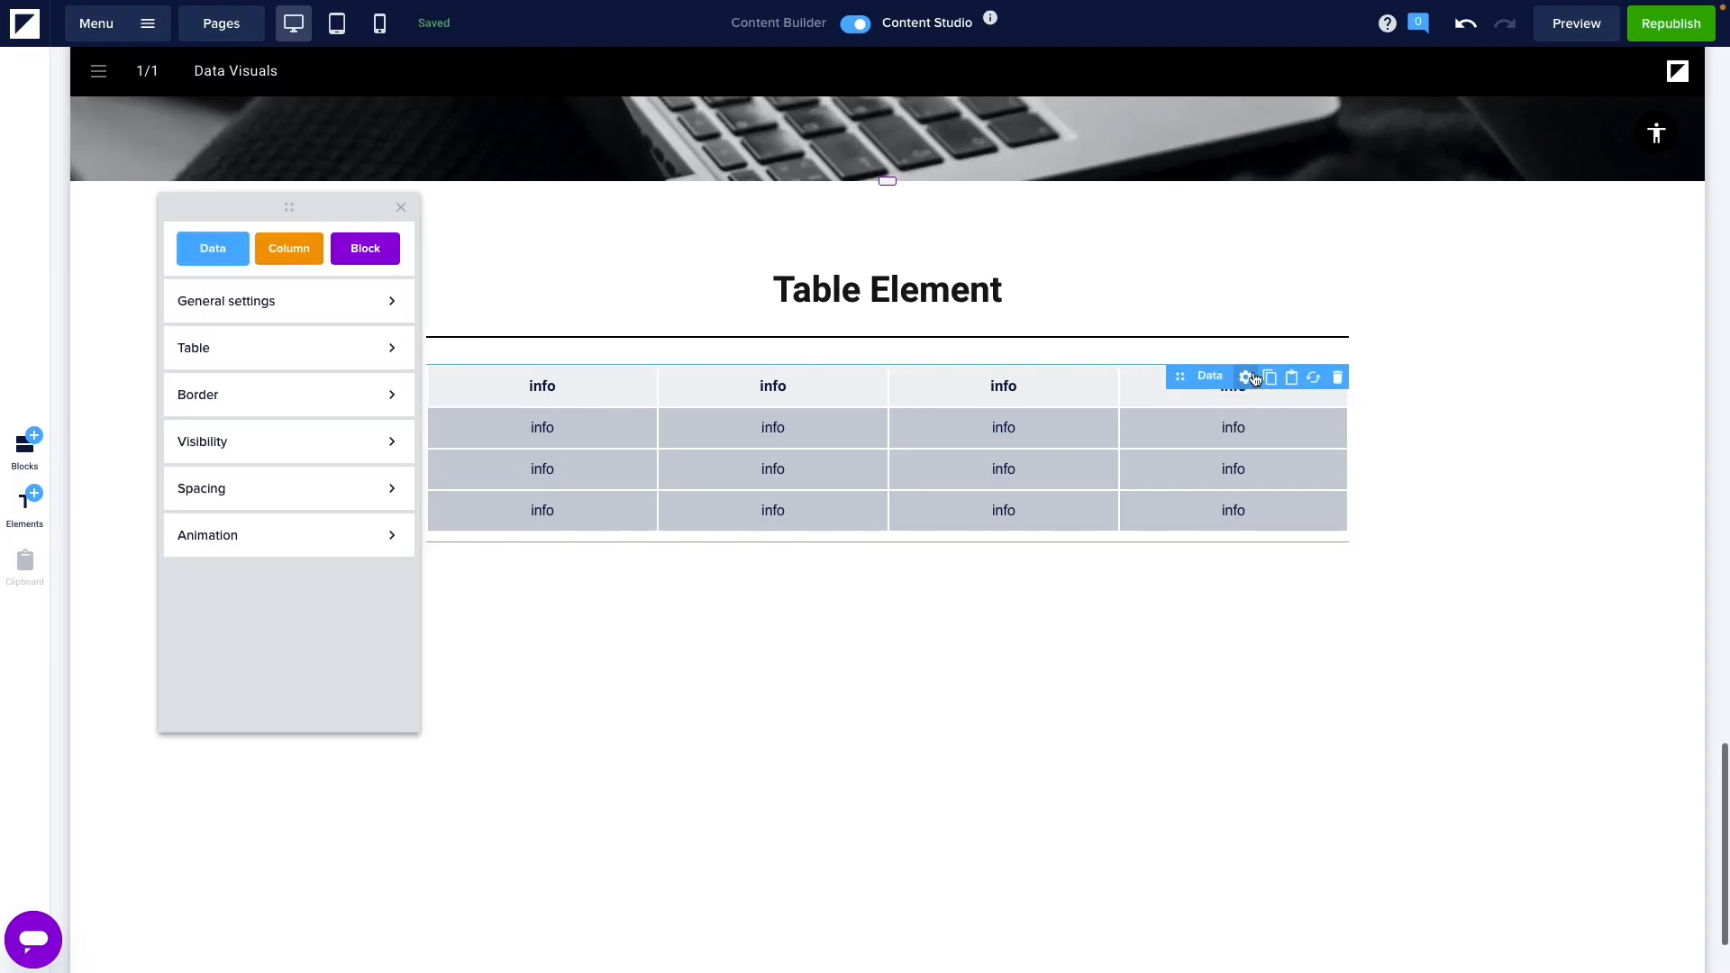
{"action": "left_click", "coordinate": [353, 394]}
{"action": "left_click", "coordinate": [393, 347]}
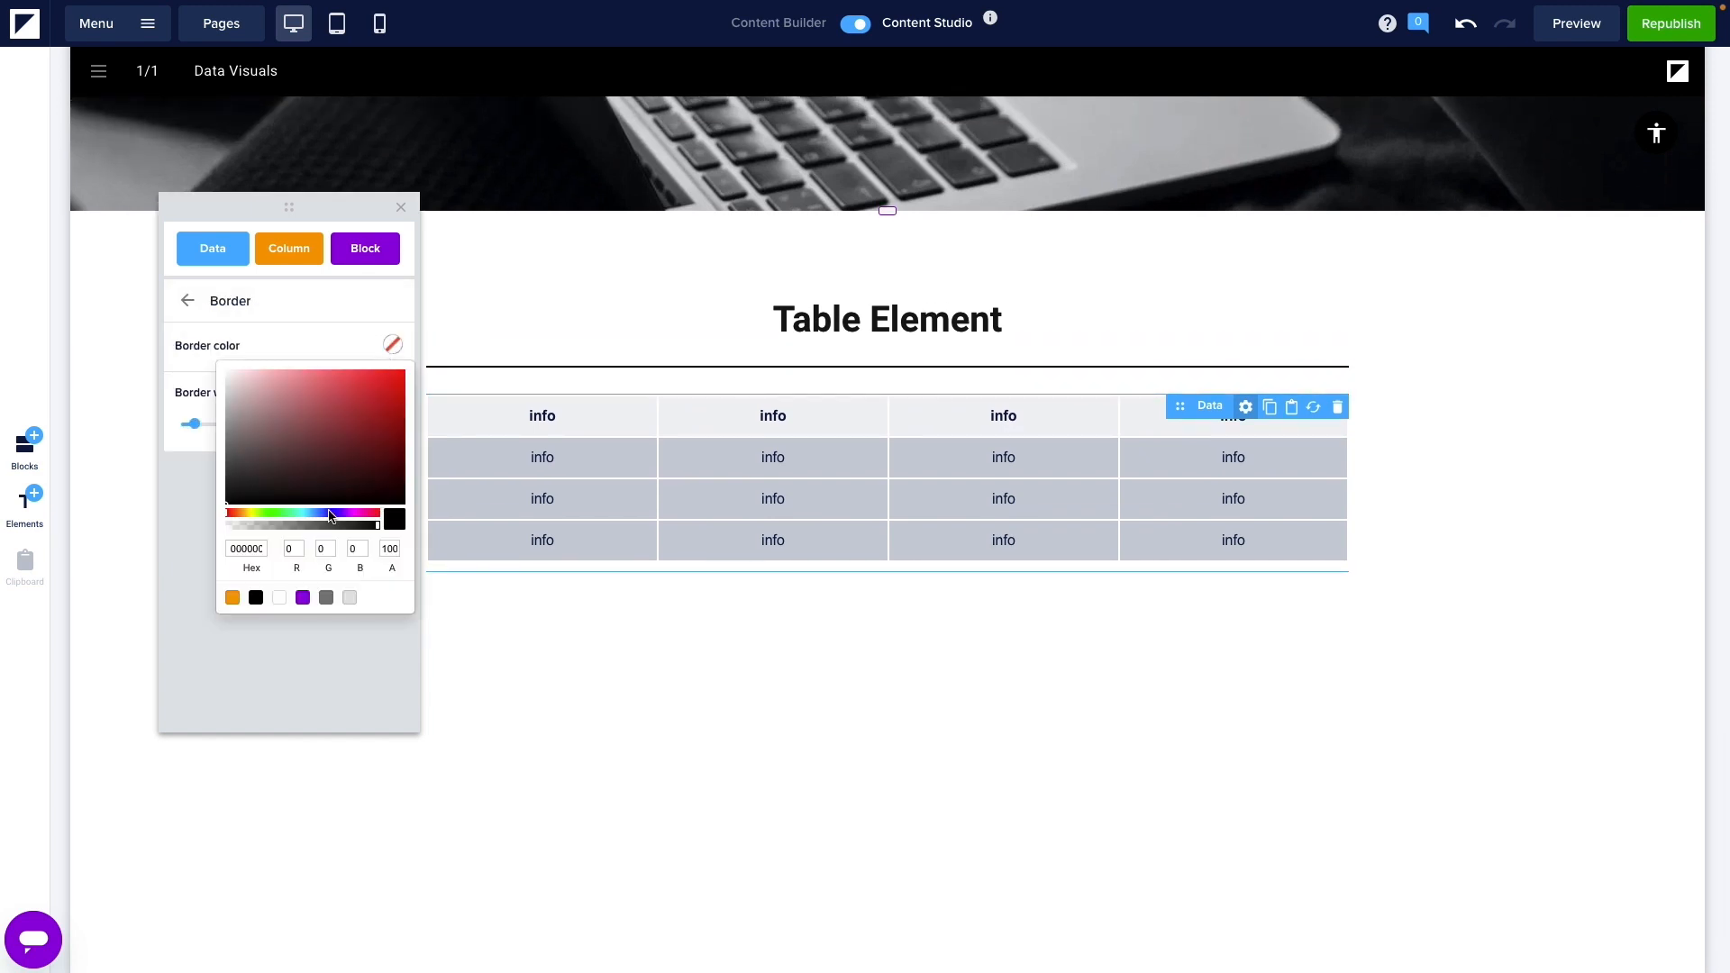
{"action": "left_click", "coordinate": [257, 600]}
{"action": "left_click", "coordinate": [203, 396]}
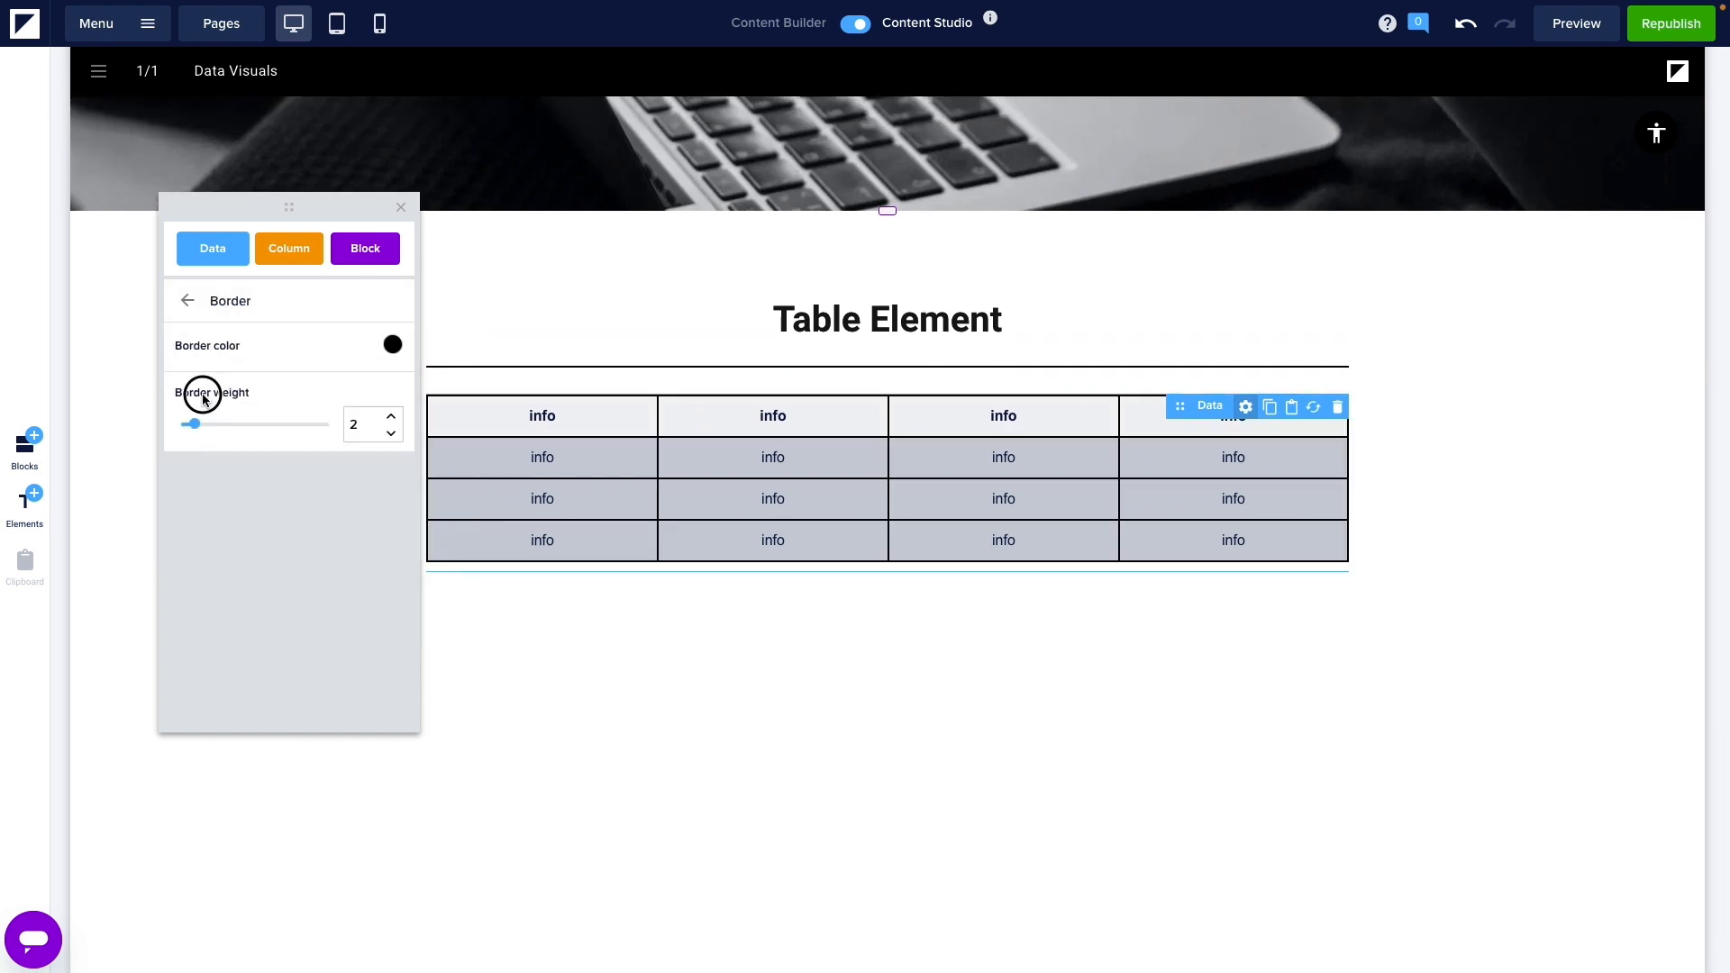
{"action": "mouse_move", "coordinate": [197, 432]}
{"action": "left_mouse_down"}
{"action": "mouse_move", "coordinate": [224, 430]}
{"action": "mouse_move", "coordinate": [179, 435]}
{"action": "left_mouse_up"}
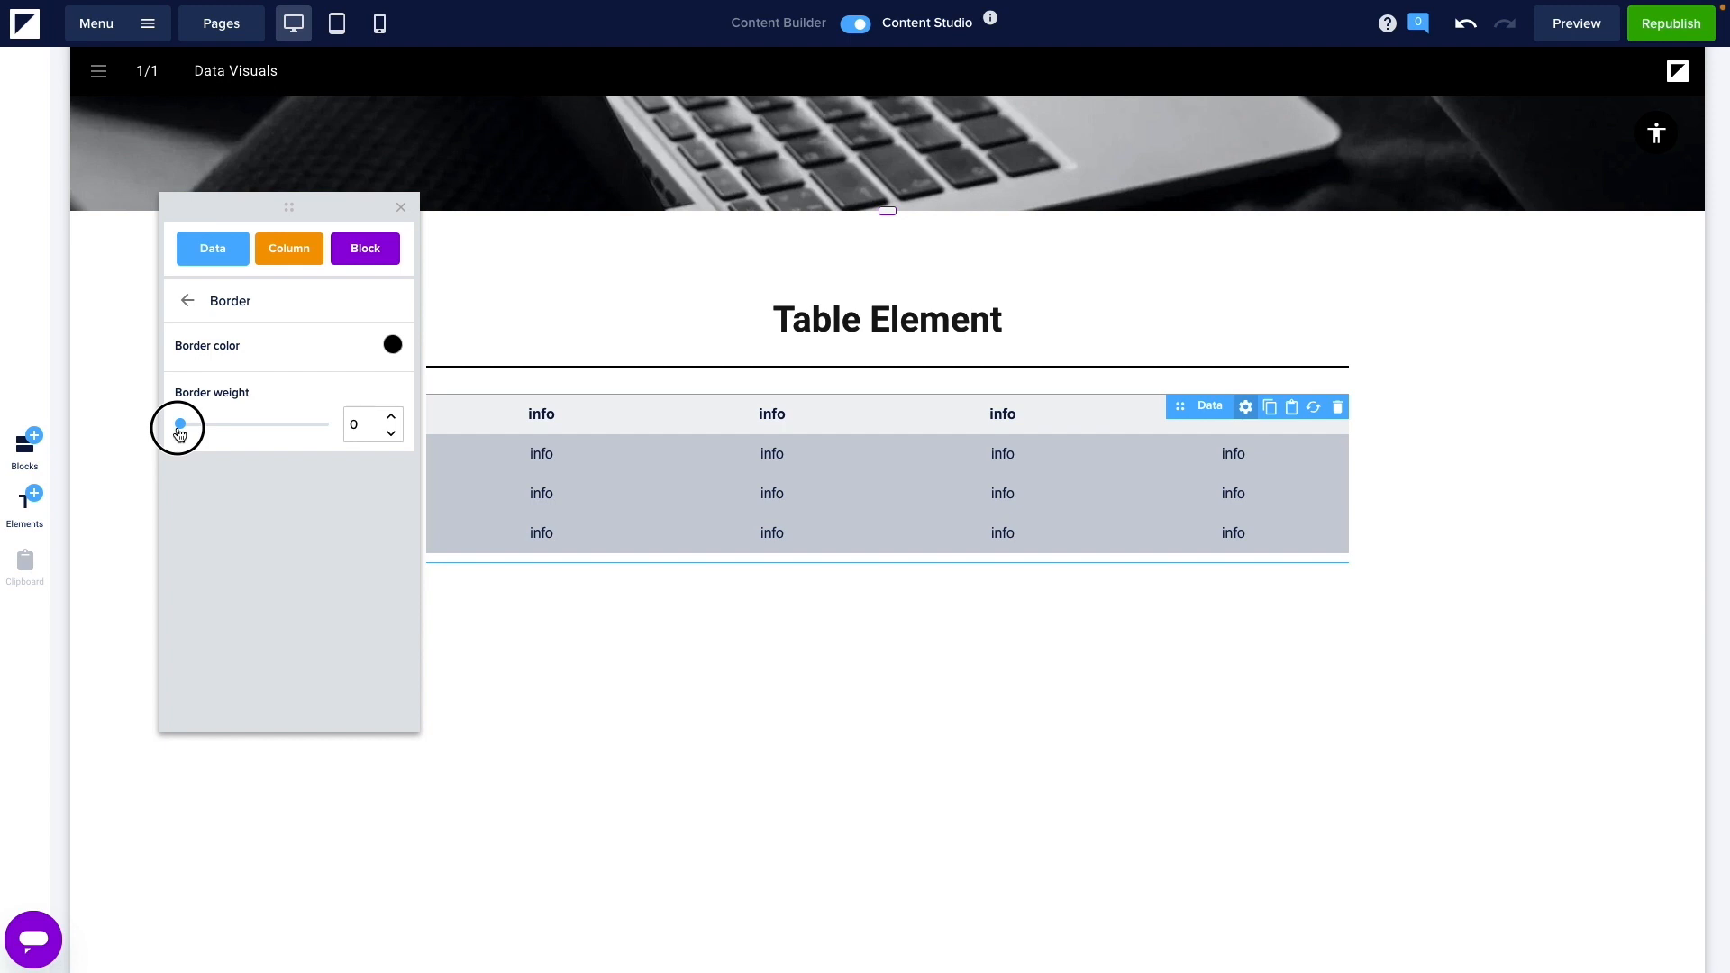
{"action": "left_click_drag", "start_coordinate": [179, 435], "coordinate": [192, 432]}
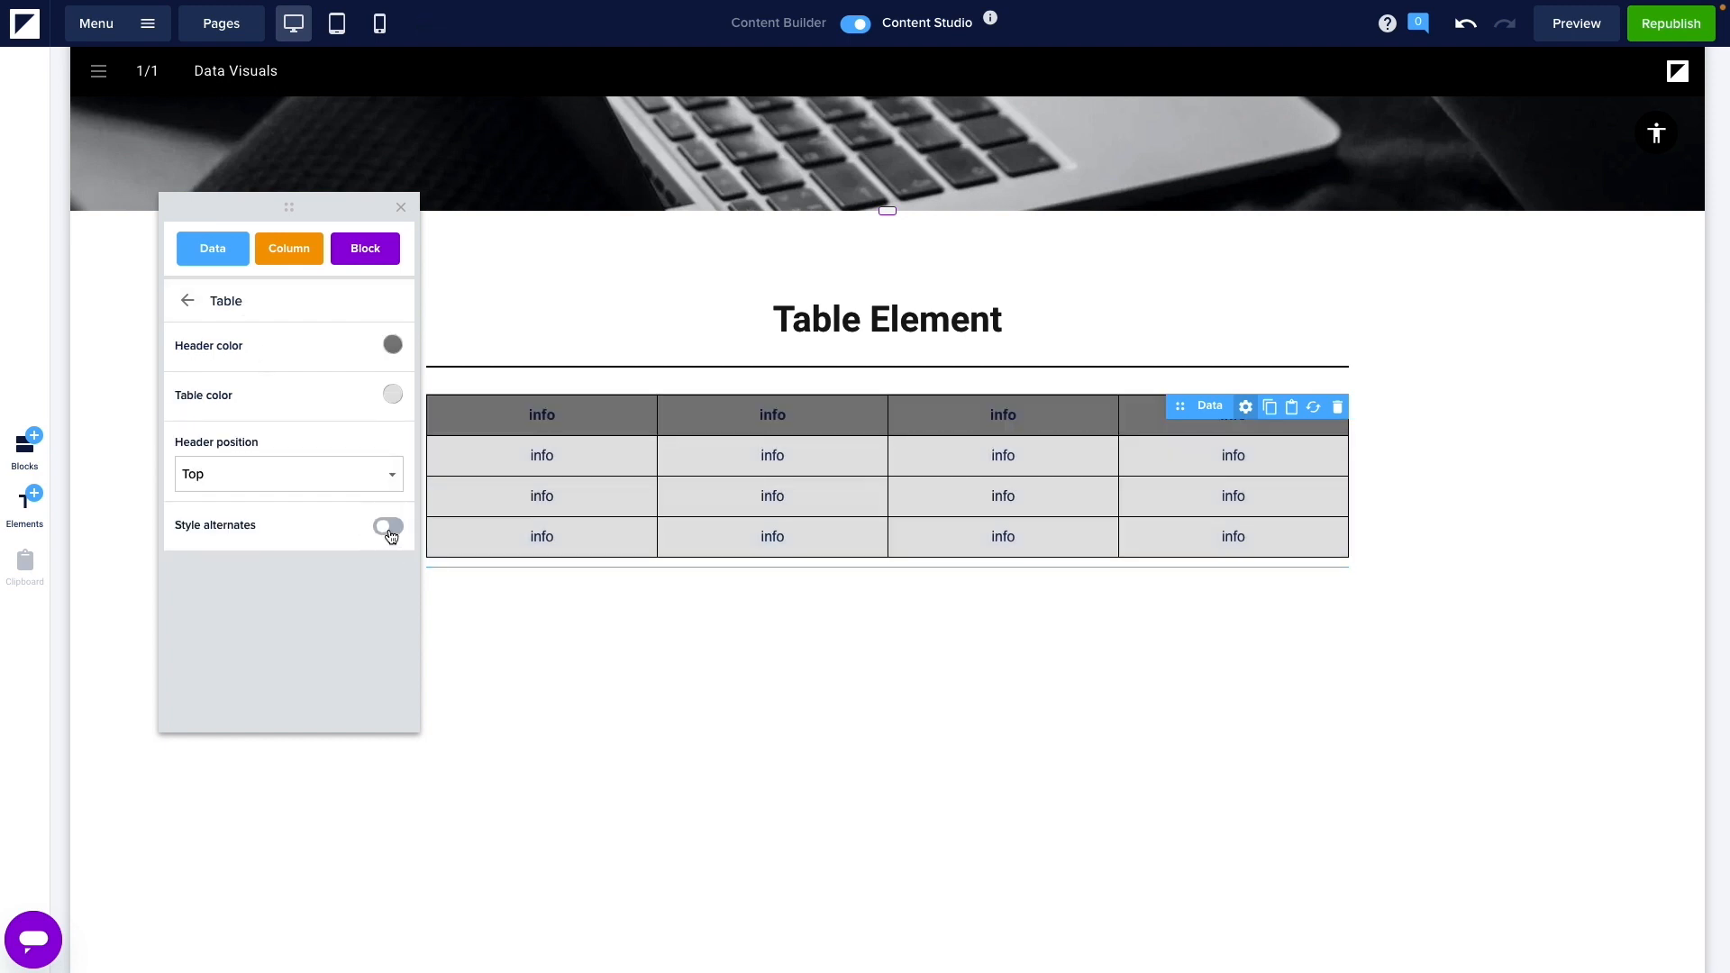
Turn on style alternates for the table and set the alternating color to white.
{"action": "left_click", "coordinate": [388, 527]}
{"action": "left_click", "coordinate": [390, 653]}
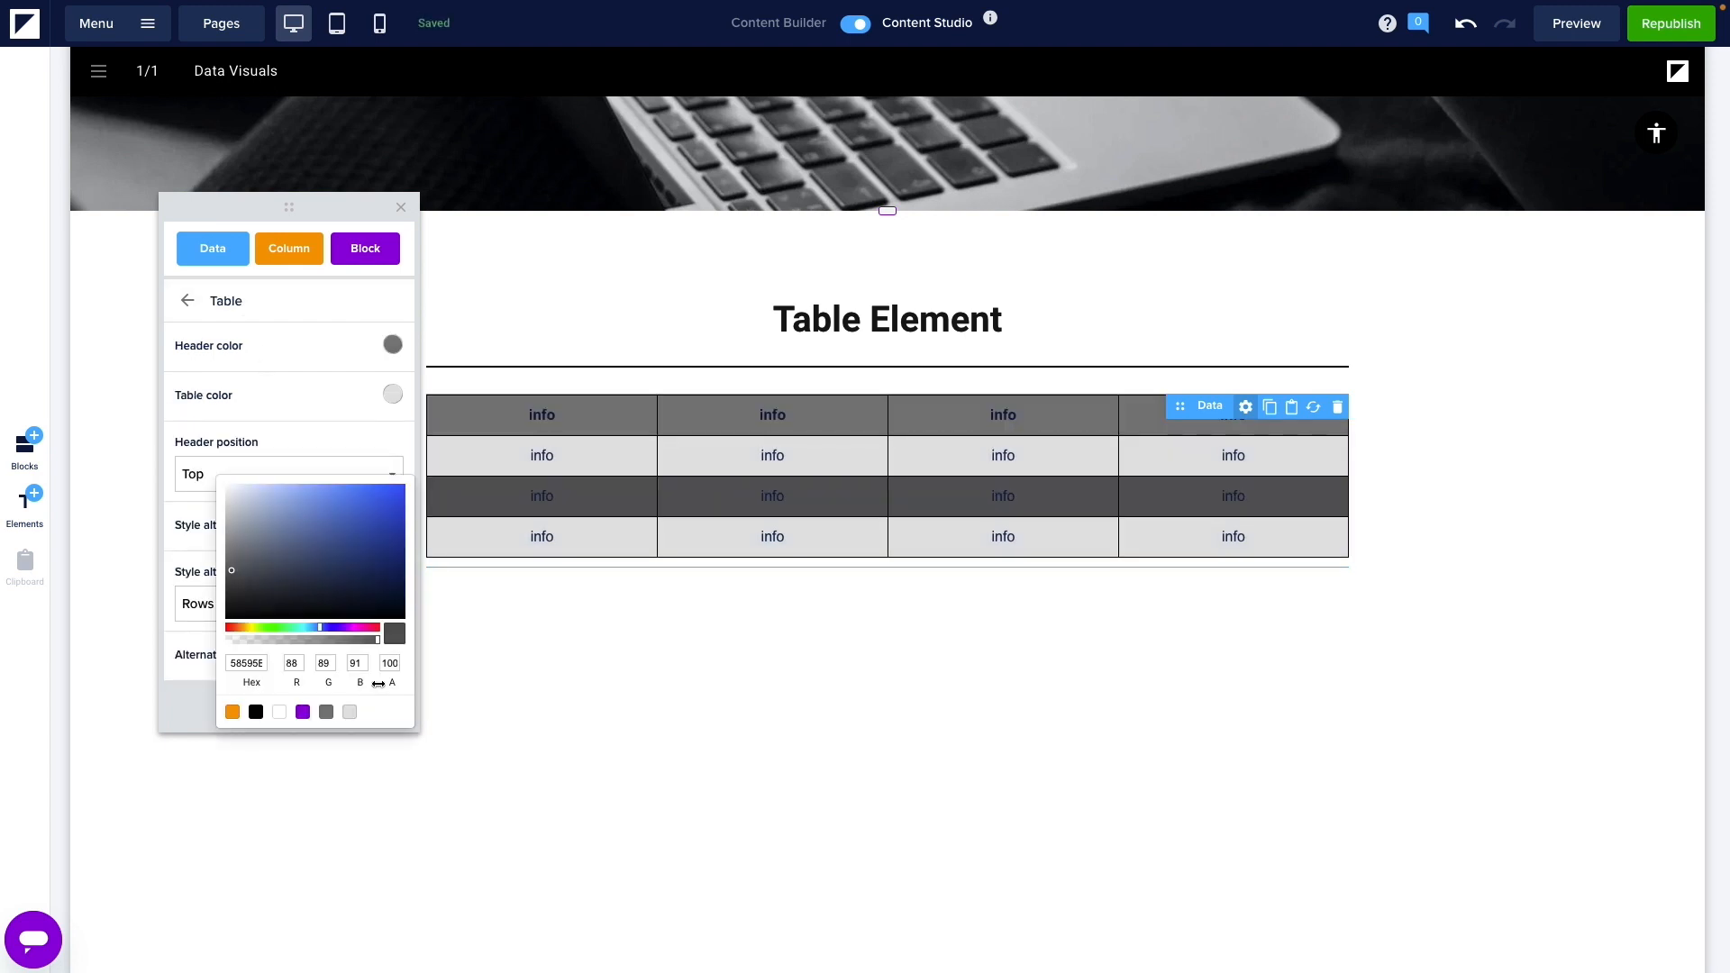
{"action": "left_click", "coordinate": [278, 711]}
Try alternating the table style by columns, return it to rows and close the table settings.
{"action": "left_click", "coordinate": [185, 620]}
{"action": "left_click", "coordinate": [200, 708]}
{"action": "left_click", "coordinate": [226, 604]}
{"action": "left_click", "coordinate": [236, 653]}
{"action": "left_click", "coordinate": [336, 298]}
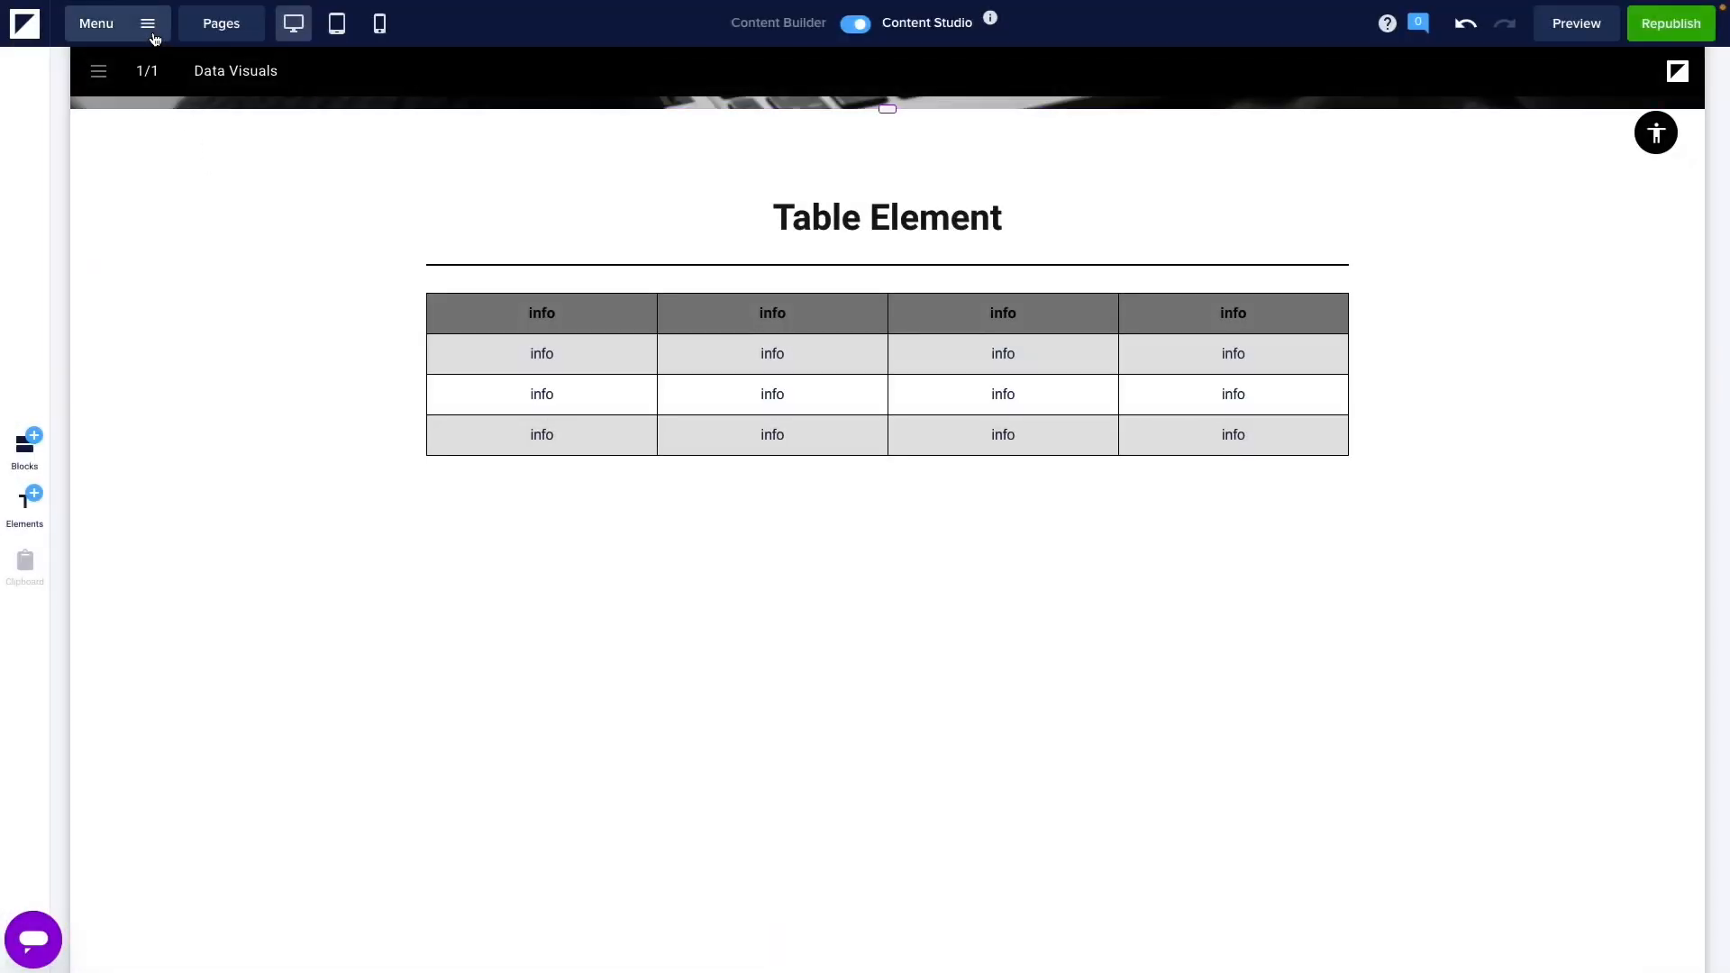
Set the line-height of the Table cell text style to 1.5 in the document's brand styles.
{"action": "left_click", "coordinate": [148, 27]}
{"action": "left_click", "coordinate": [151, 82]}
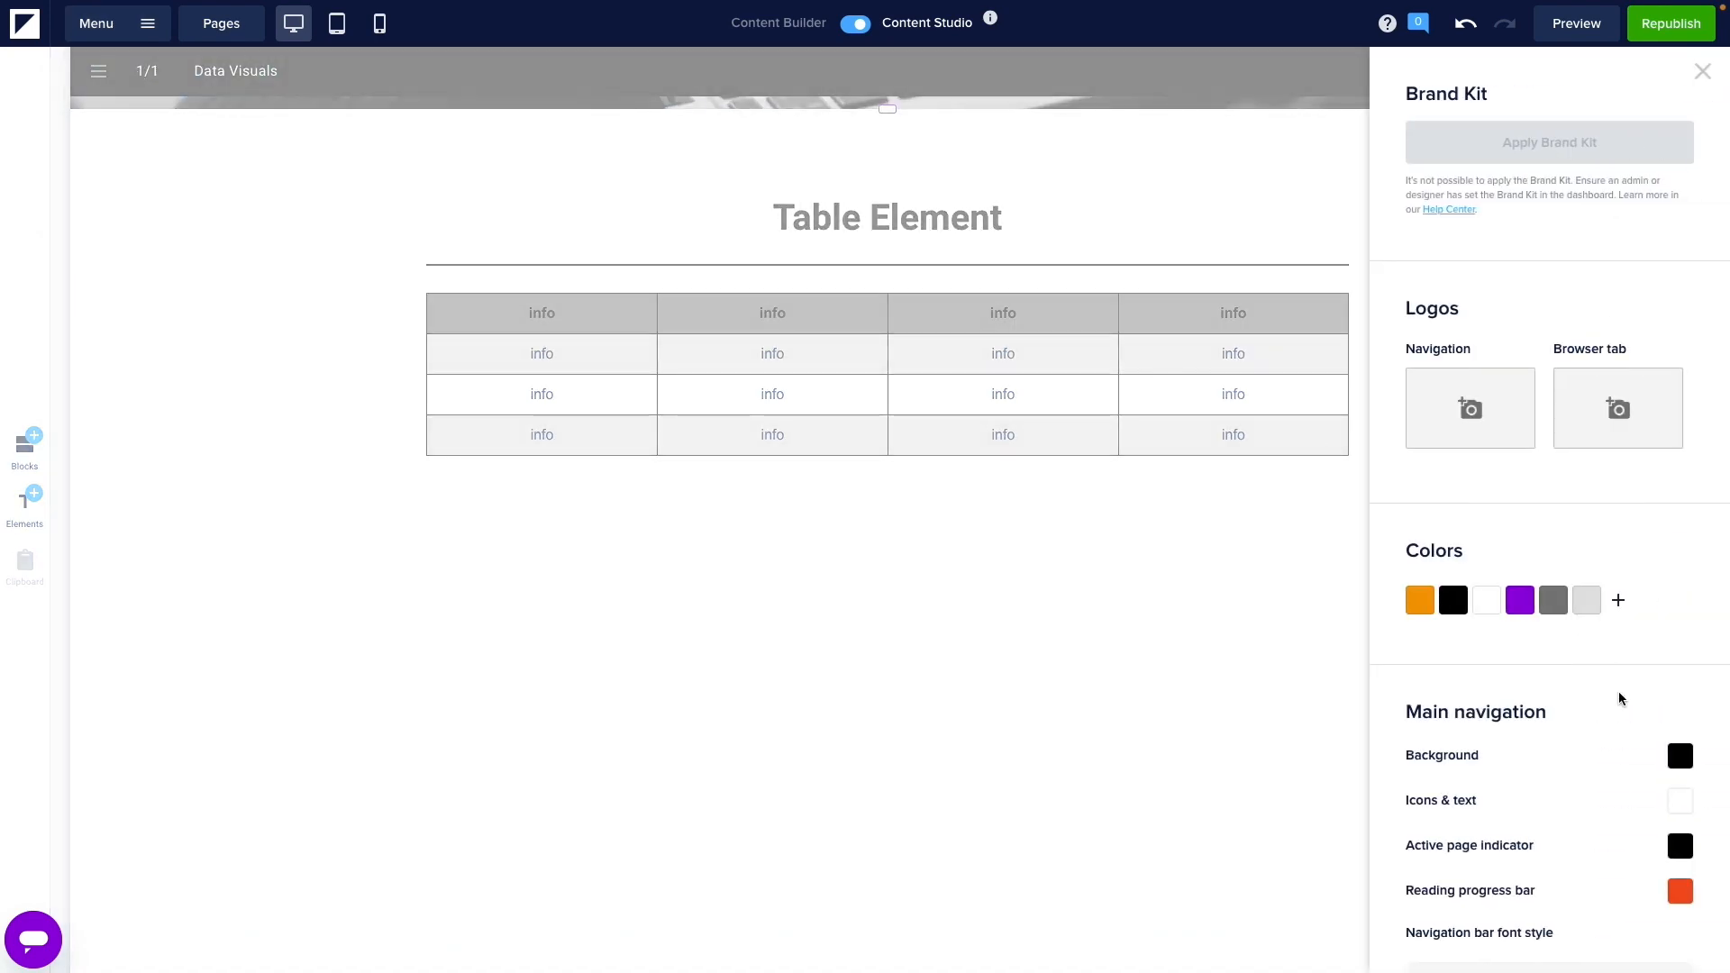
{"action": "scroll", "coordinate": [1620, 699], "scroll_direction": "down", "scroll_amount": 15}
{"action": "scroll", "coordinate": [1620, 699], "scroll_direction": "down", "scroll_amount": 5}
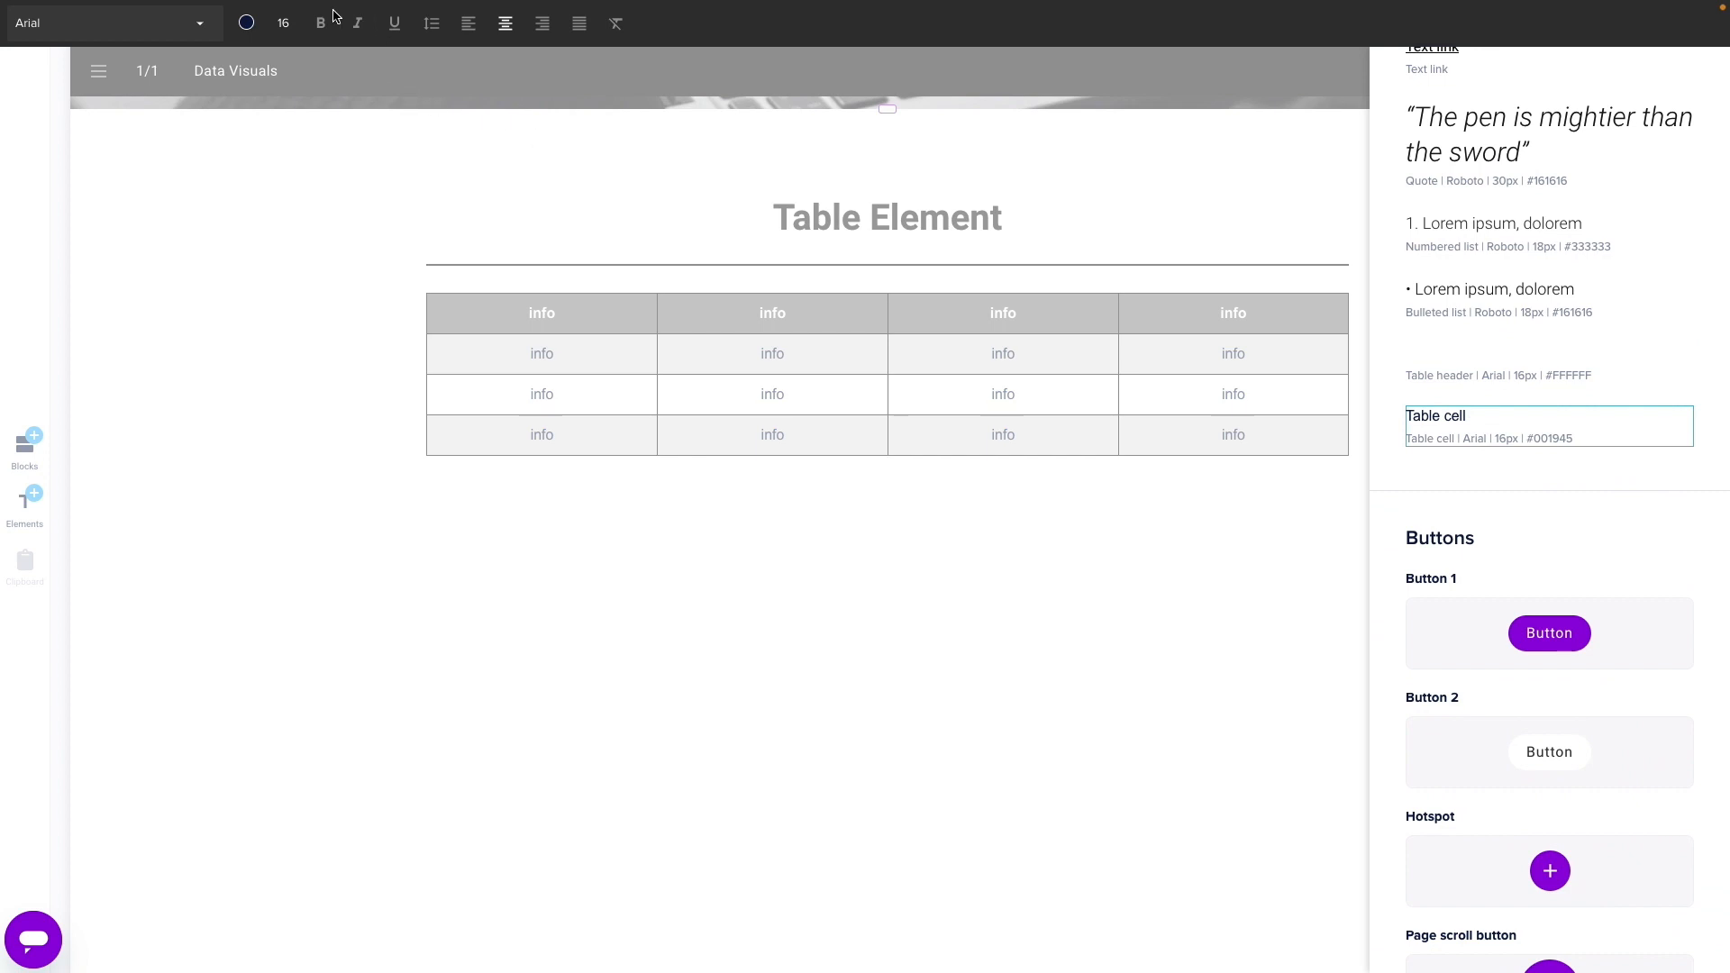
{"action": "left_click", "coordinate": [431, 22]}
{"action": "left_click", "coordinate": [532, 79]}
{"action": "left_click_drag", "start_coordinate": [531, 78], "coordinate": [583, 81]}
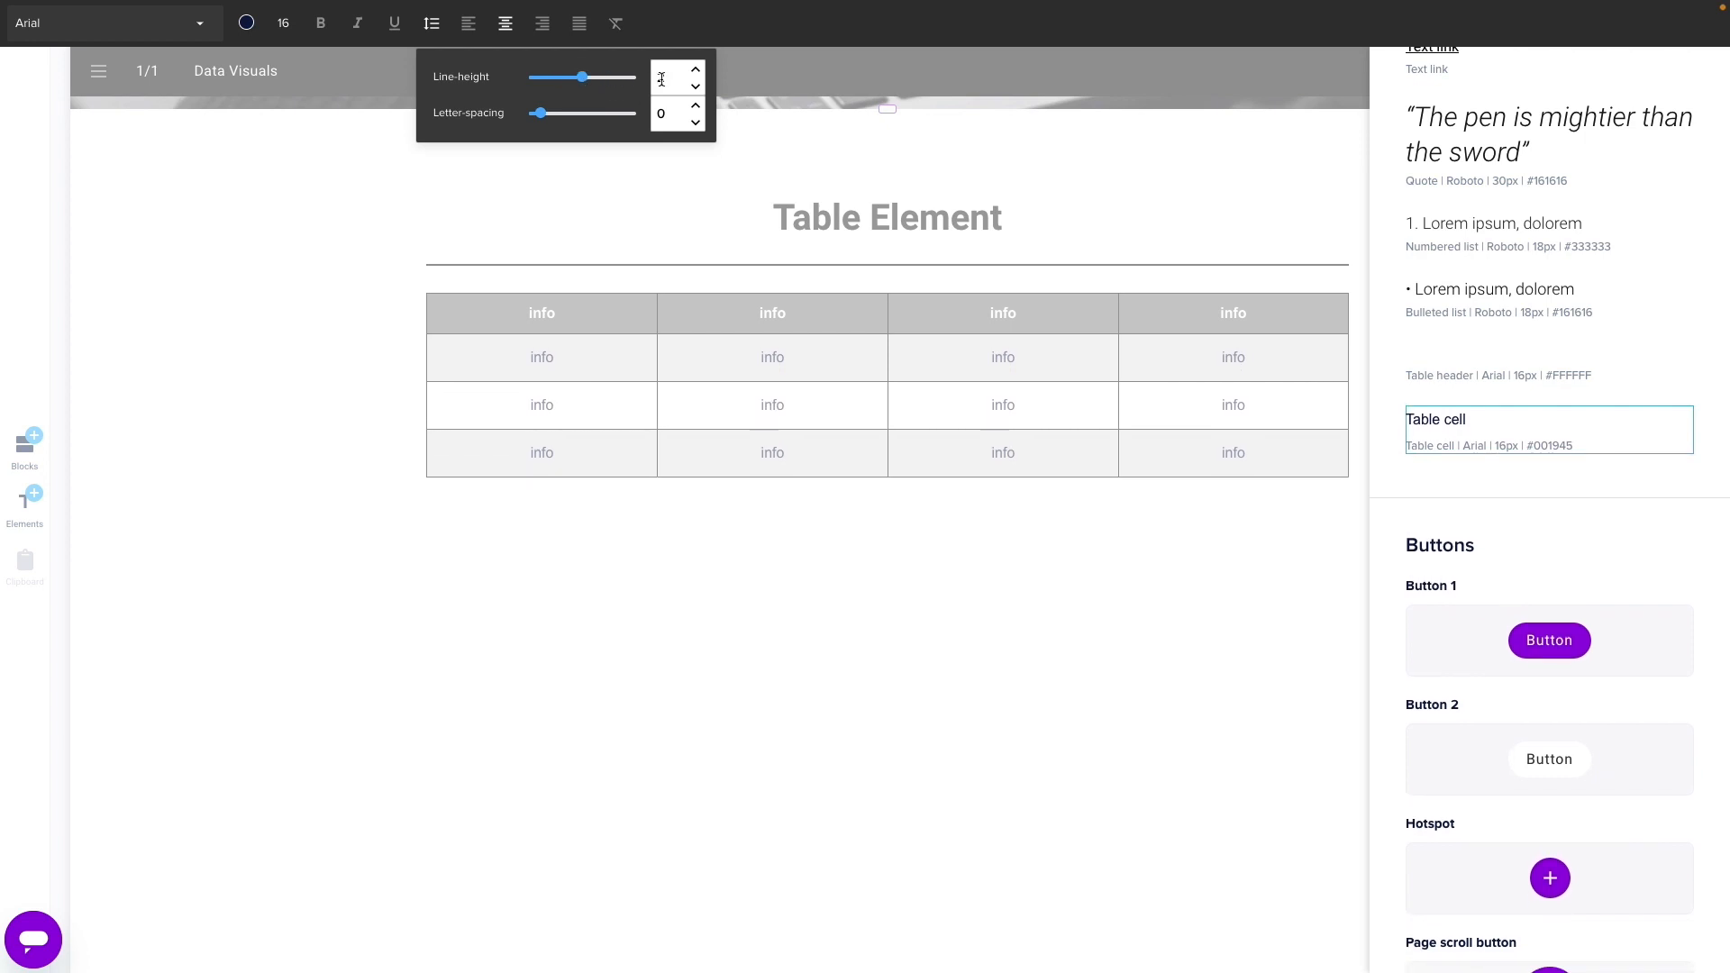
{"action": "type", "text": "1.5"}
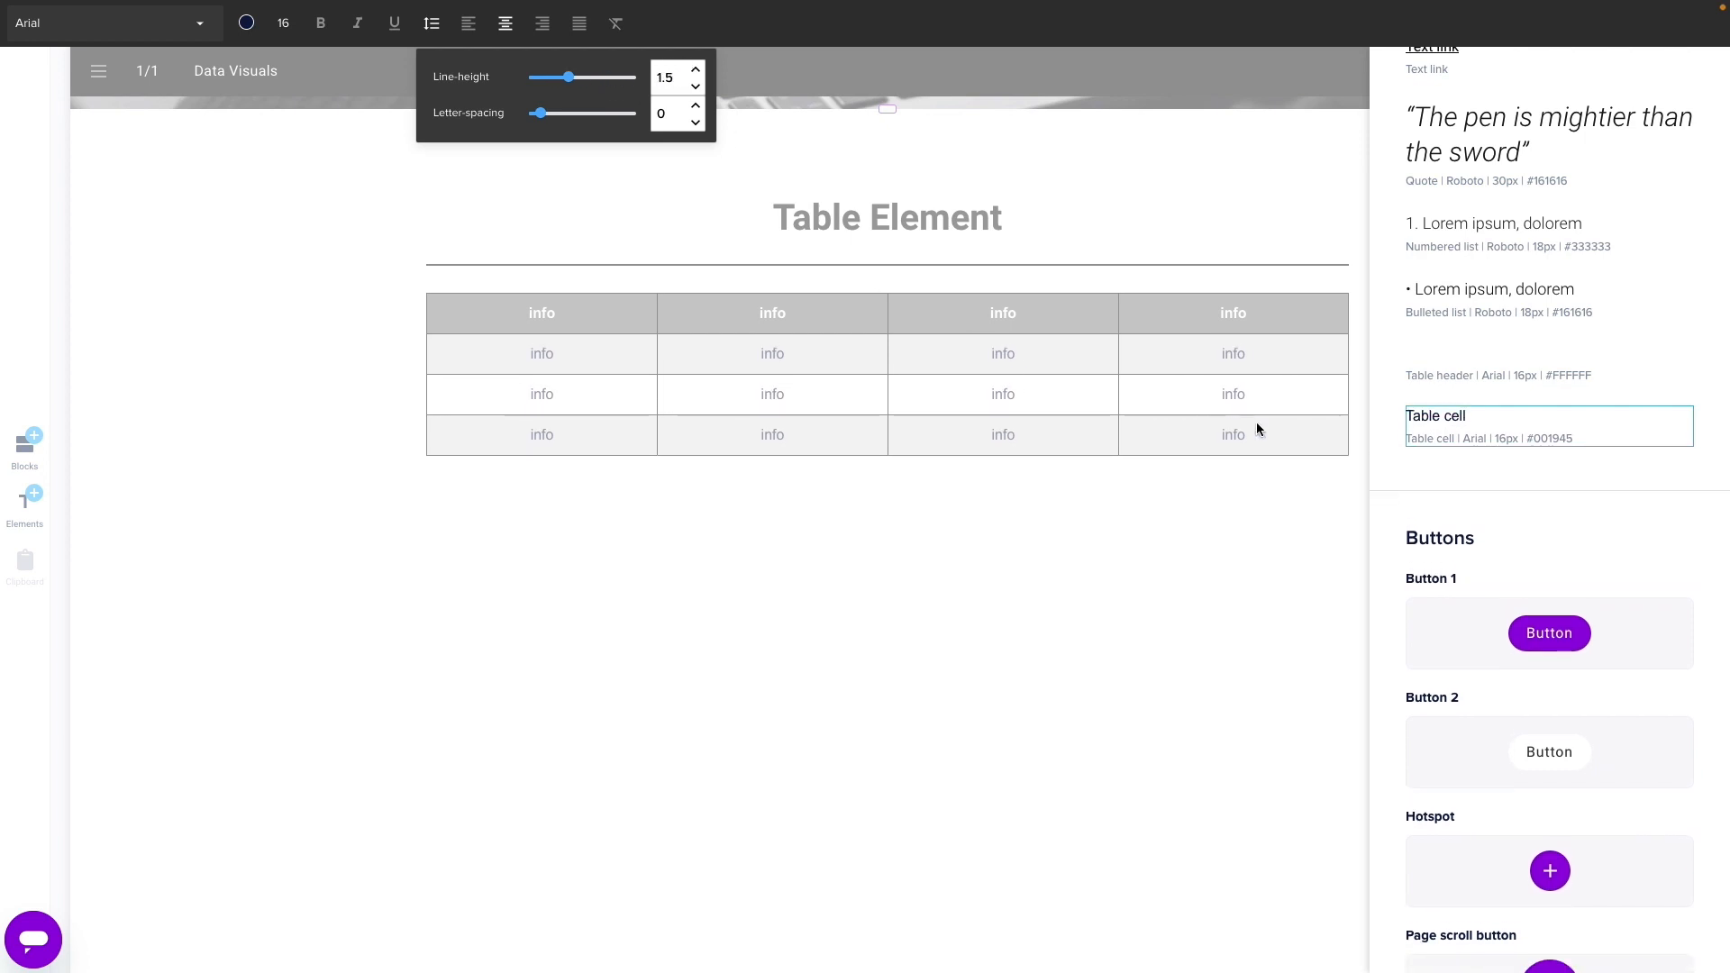
Set the Table header text style's color to white and its line-height to about 3.3.
{"action": "left_click", "coordinate": [1469, 355]}
{"action": "left_click", "coordinate": [436, 27]}
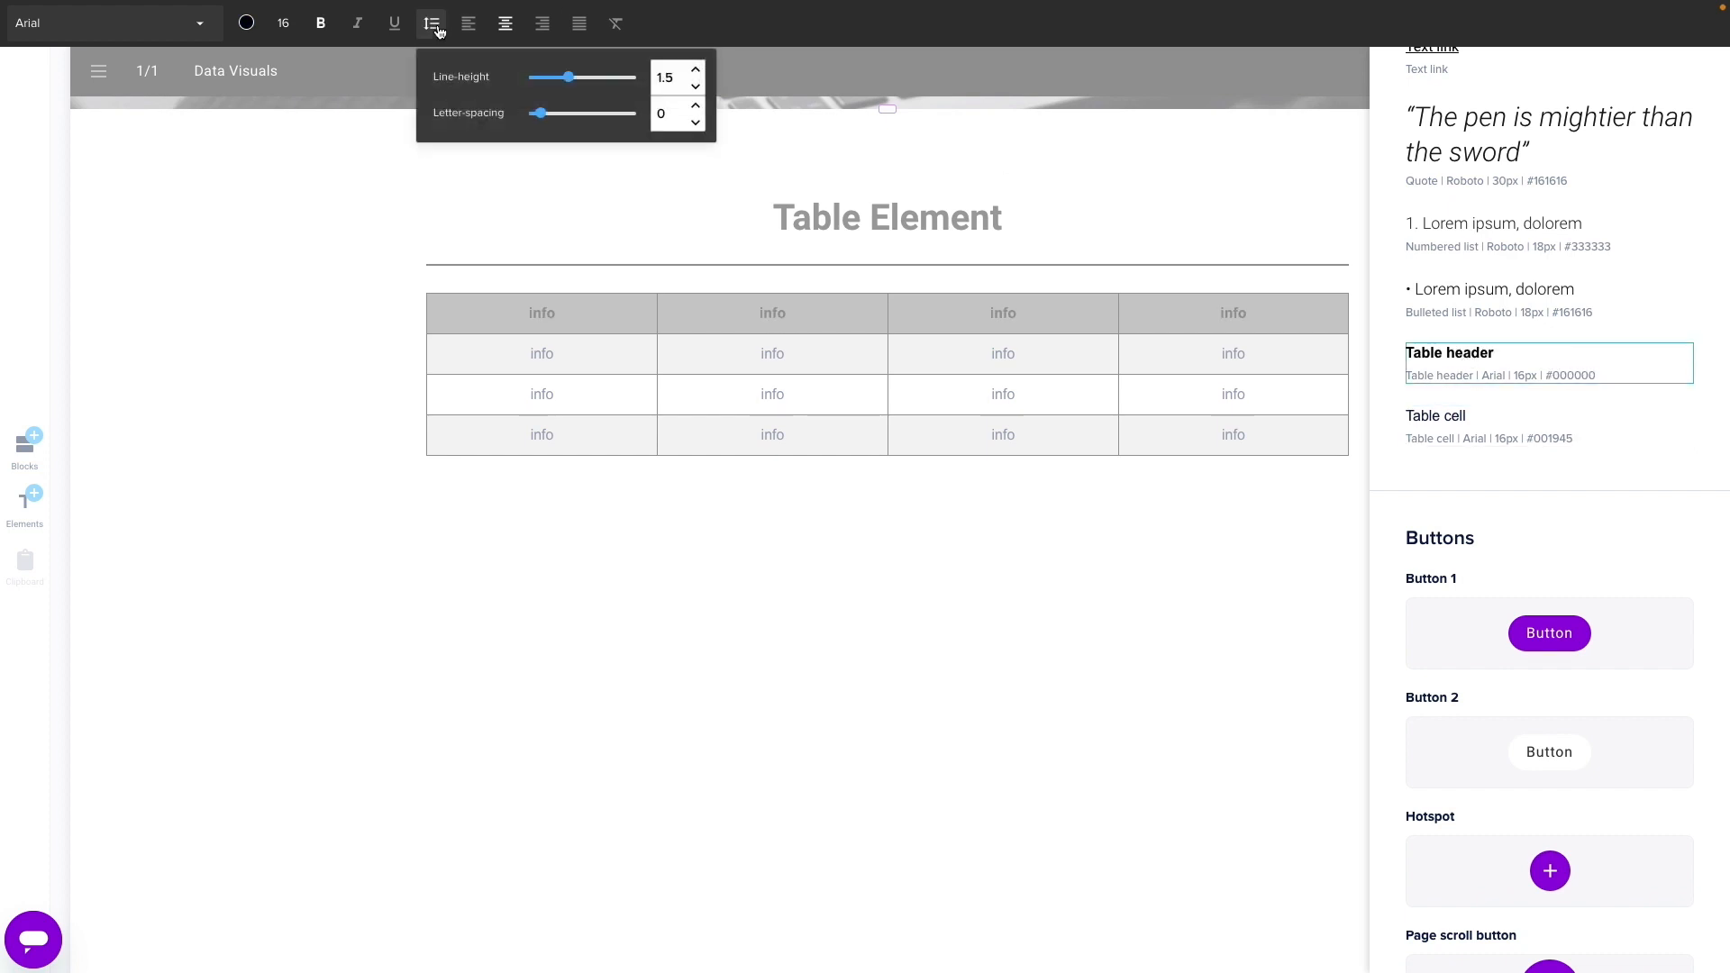
{"action": "left_click_drag", "start_coordinate": [571, 84], "coordinate": [501, 85]}
{"action": "left_click", "coordinate": [246, 22]}
{"action": "left_click", "coordinate": [289, 297]}
{"action": "left_click", "coordinate": [432, 27]}
{"action": "left_click_drag", "start_coordinate": [528, 78], "coordinate": [617, 79]}
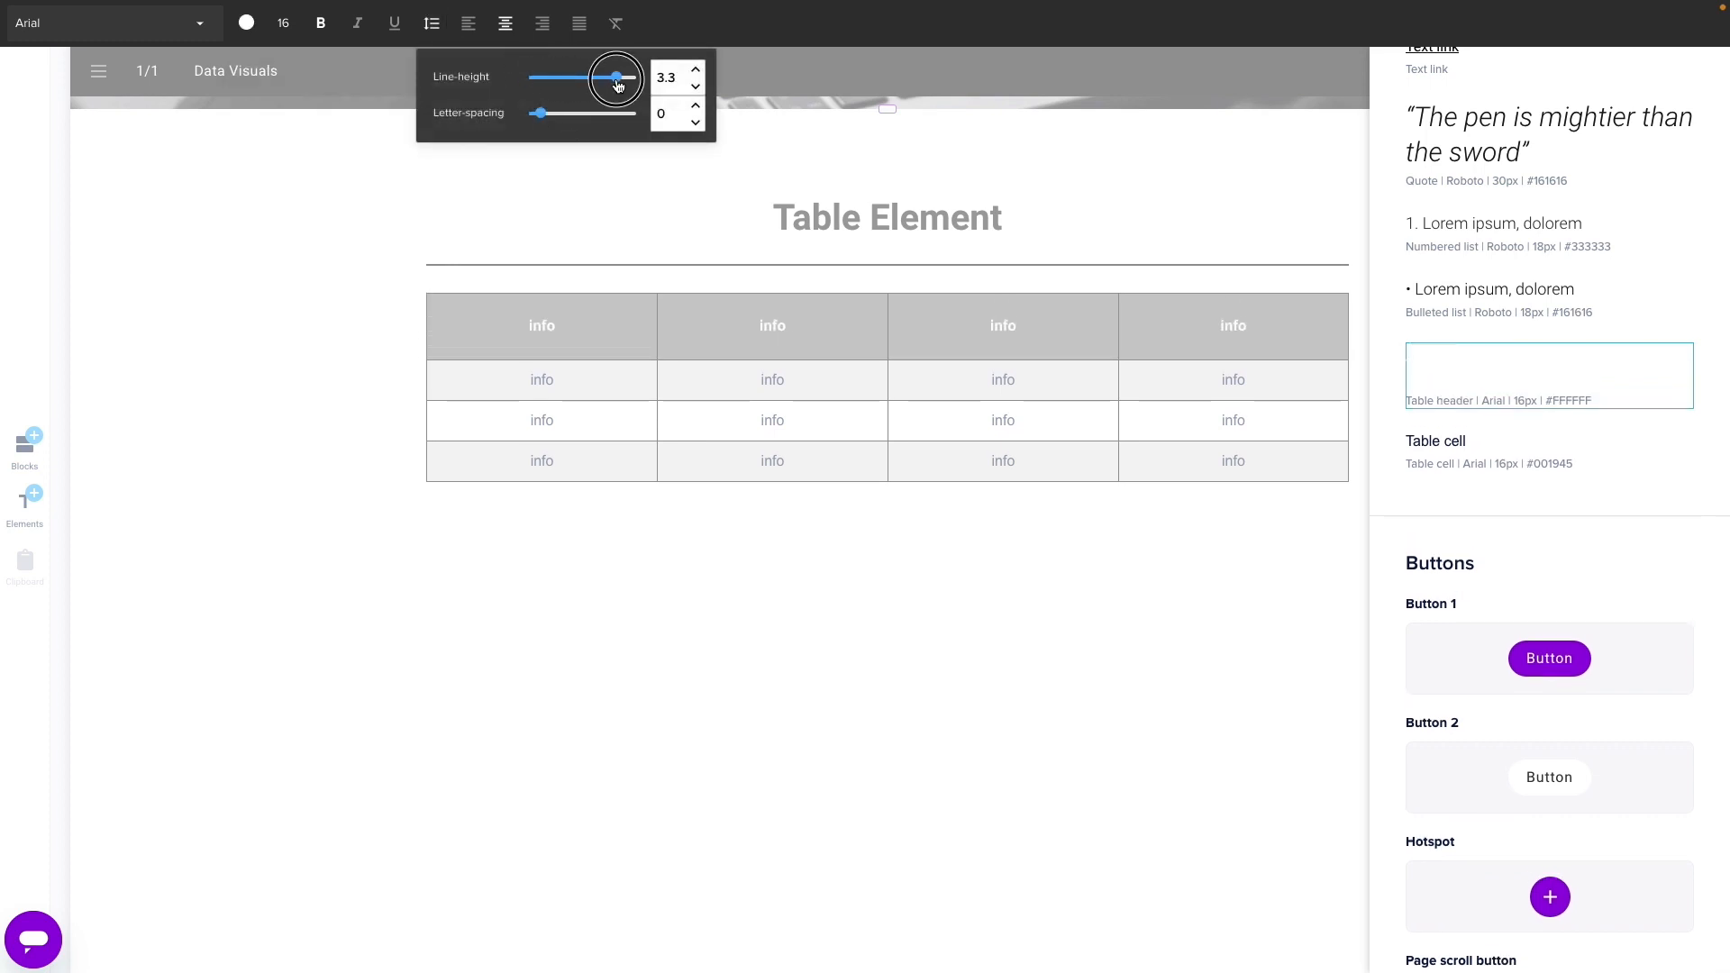
{"action": "double_click", "coordinate": [665, 79]}
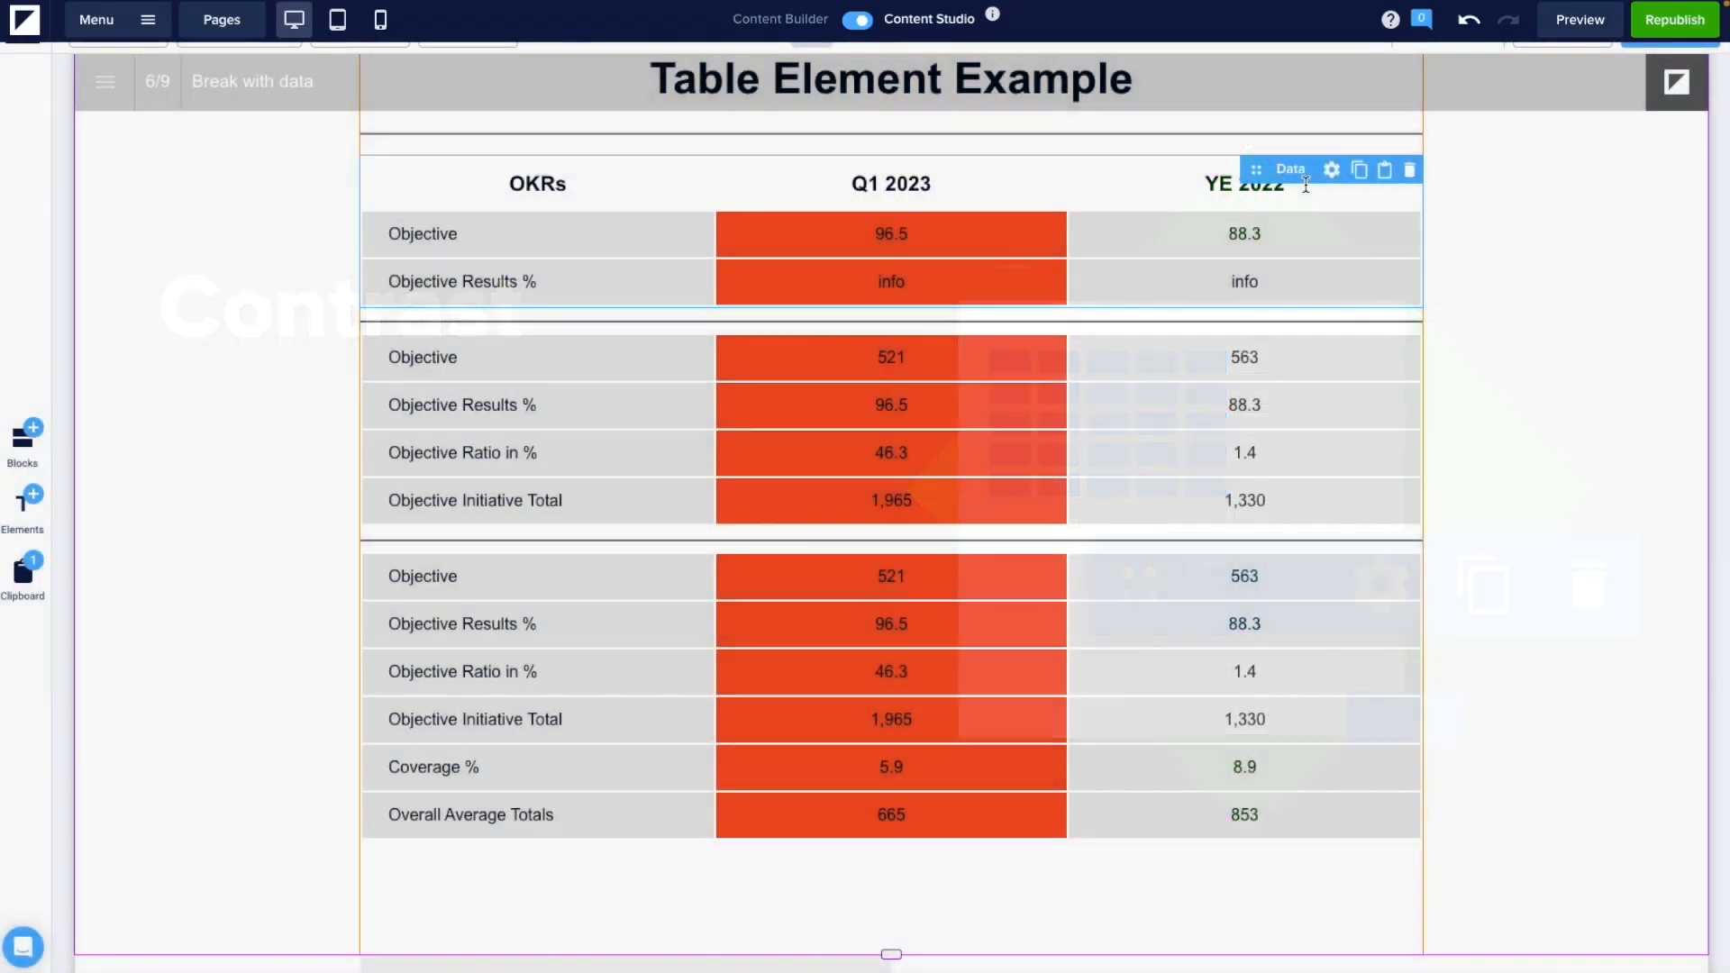
Try an orange-red header color on the OKRs table in the Table Element Example, and return it to white.
{"action": "left_click", "coordinate": [1331, 170]}
{"action": "left_click", "coordinate": [311, 397]}
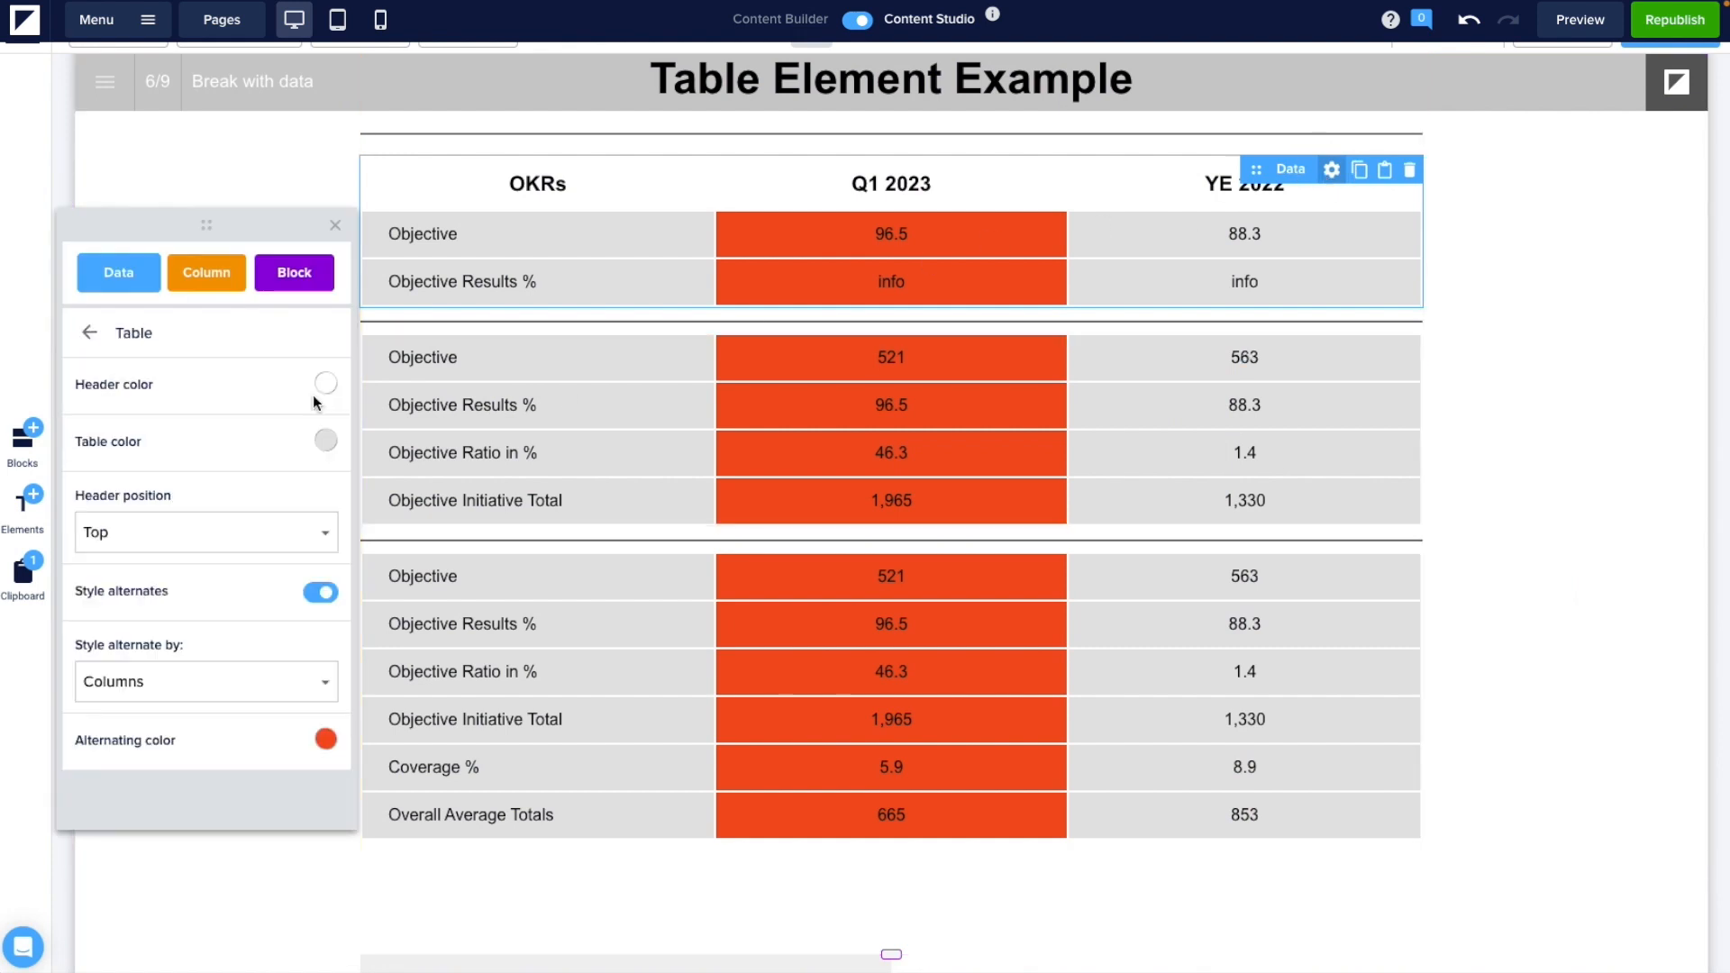
{"action": "left_click", "coordinate": [326, 384]}
{"action": "left_click", "coordinate": [330, 675]}
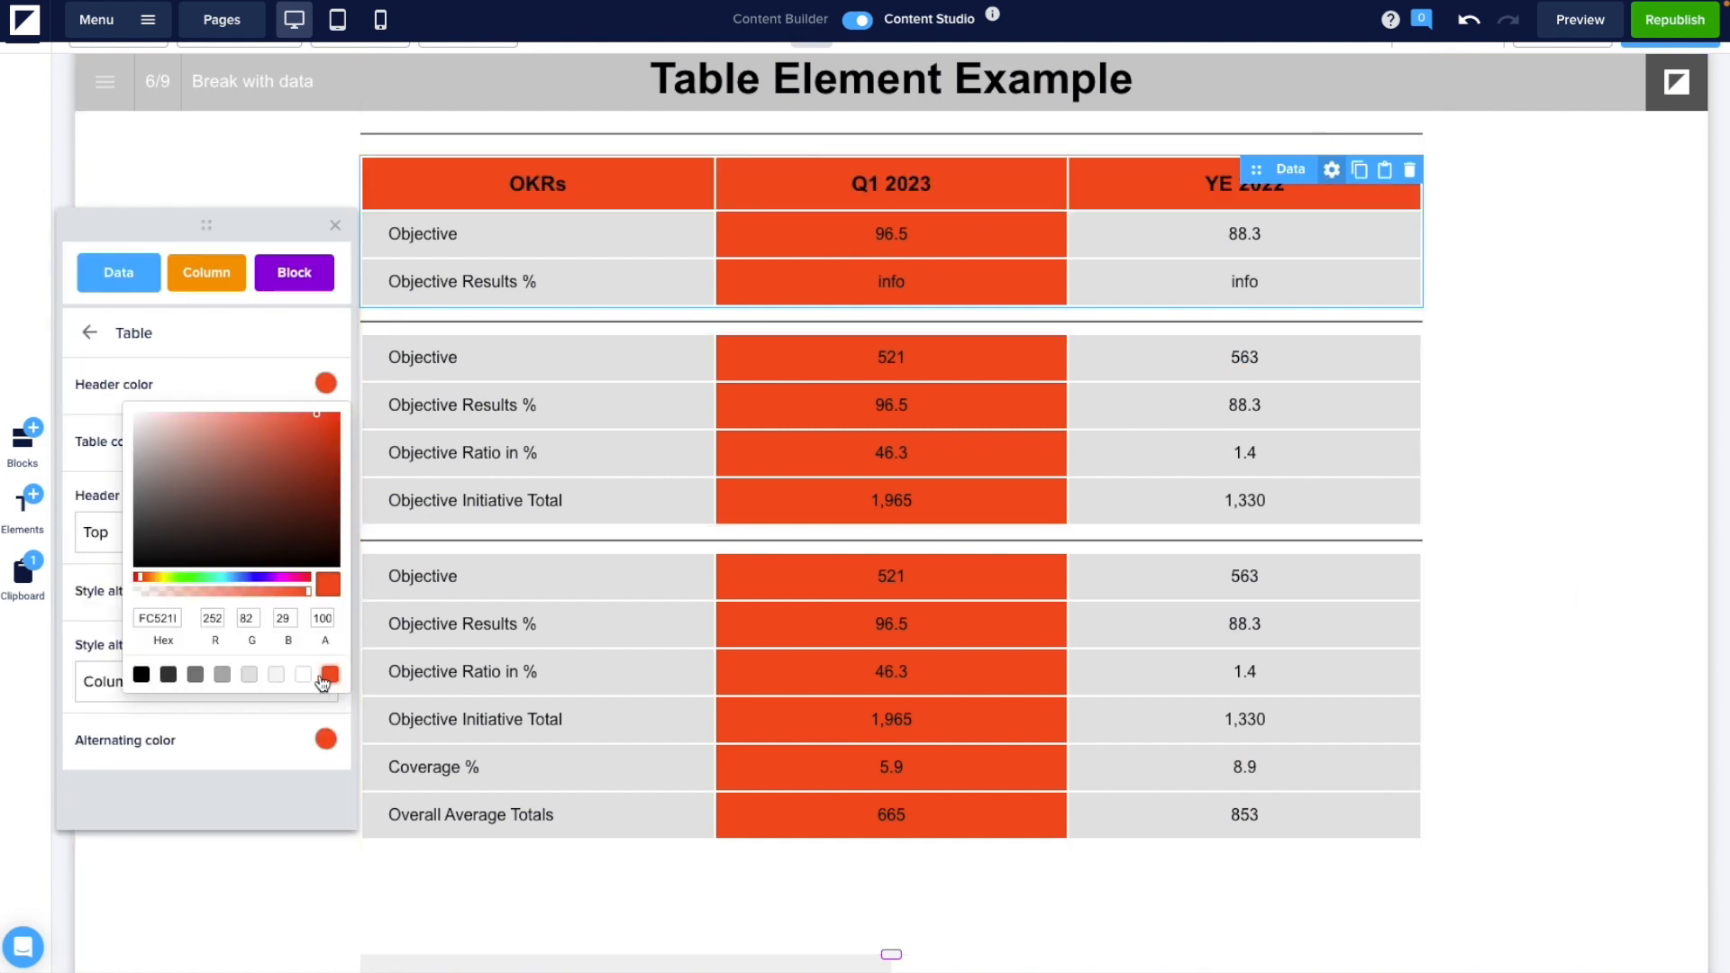
{"action": "left_click", "coordinate": [304, 675]}
{"action": "left_click", "coordinate": [337, 226]}
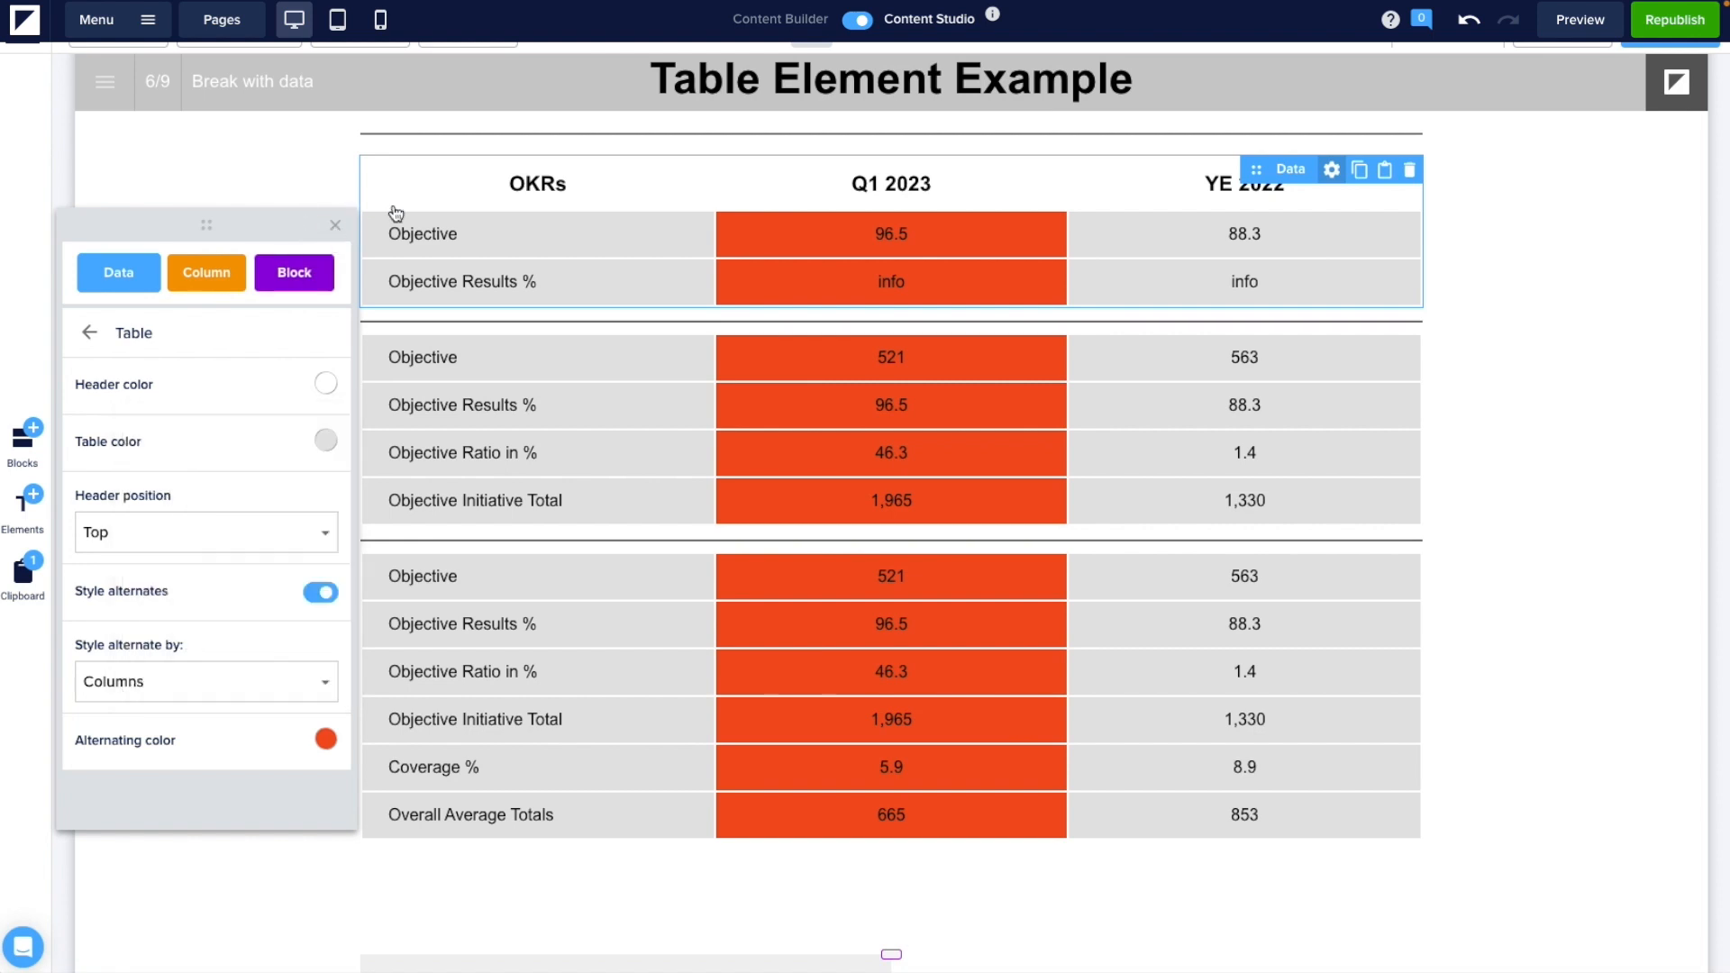
Try toggling bold formatting on the OKRs header text.
{"action": "double_click", "coordinate": [527, 186]}
{"action": "left_click", "coordinate": [325, 36]}
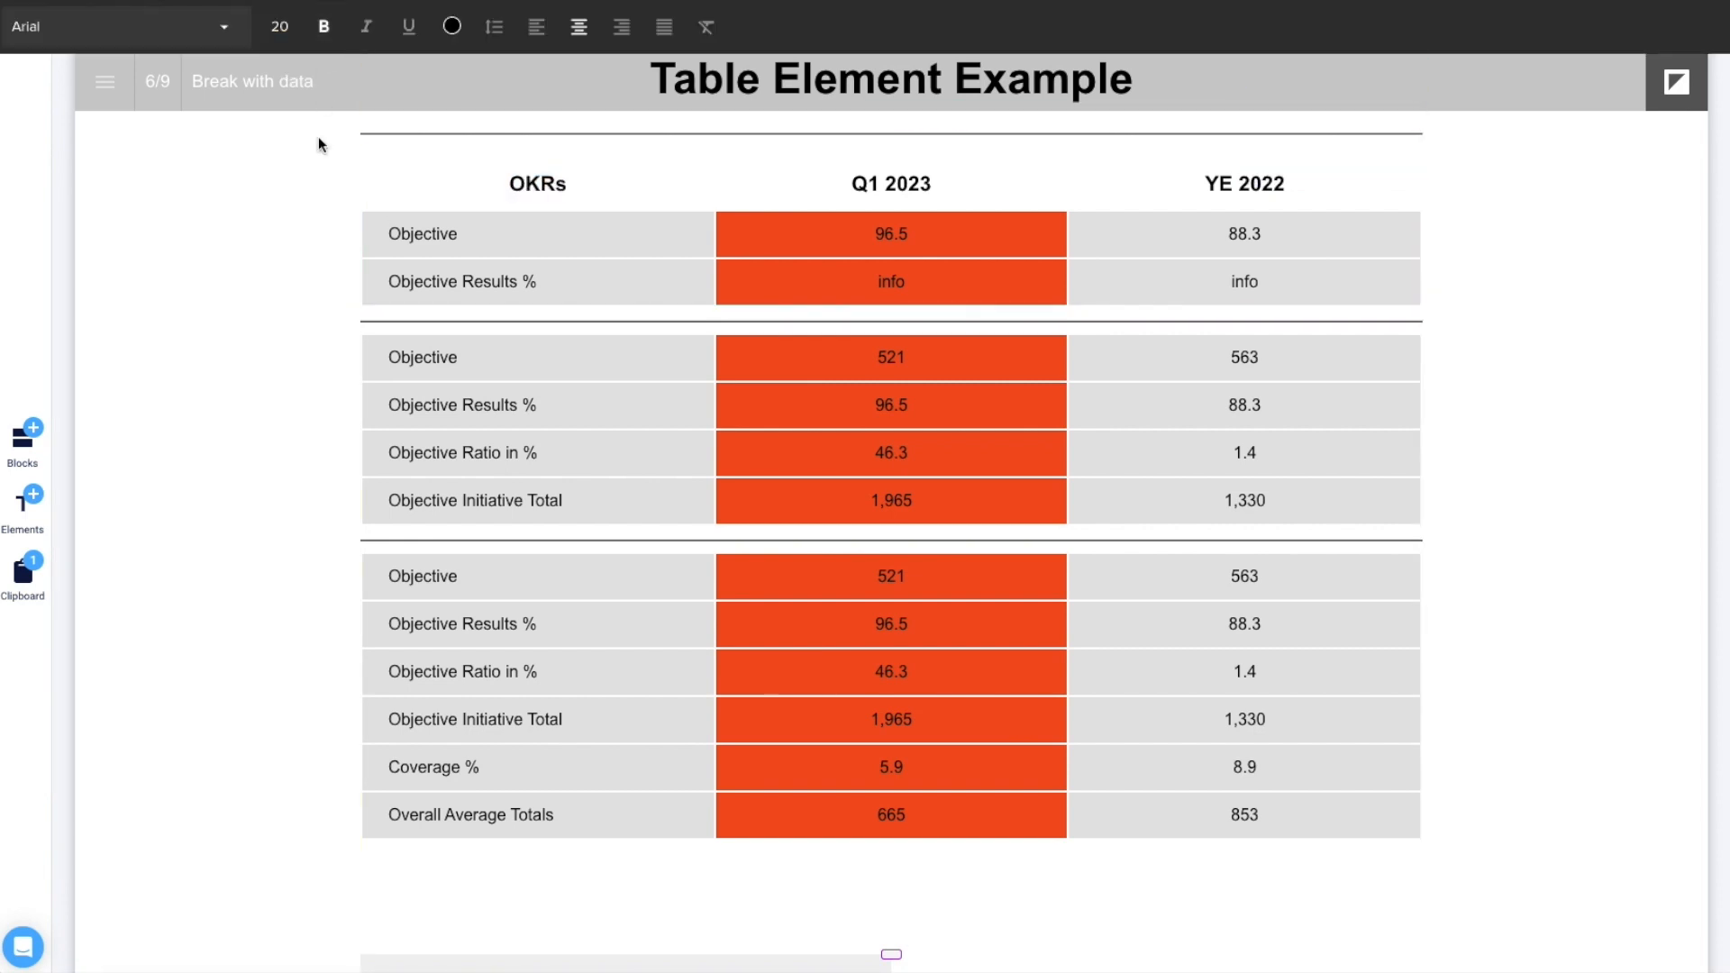
{"action": "left_click", "coordinate": [317, 263]}
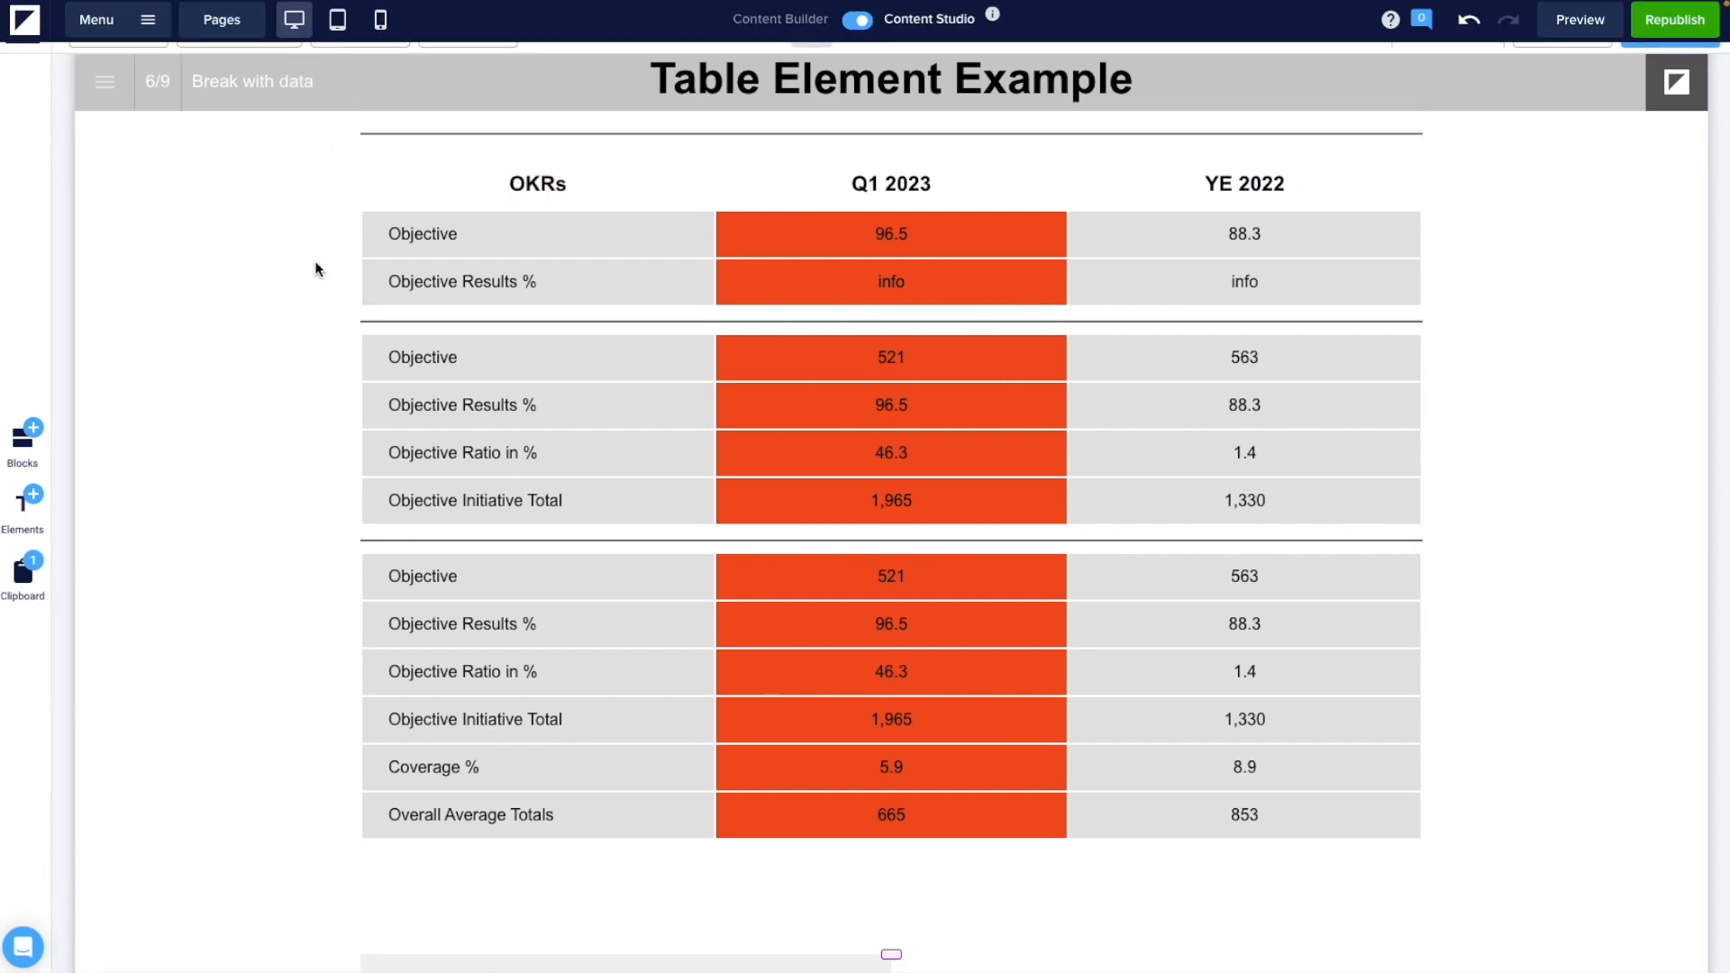
Try moving the middle data table below the last one with the divider between them, and undo the rearrangement.
{"action": "left_click_drag", "start_coordinate": [1256, 363], "coordinate": [1270, 707]}
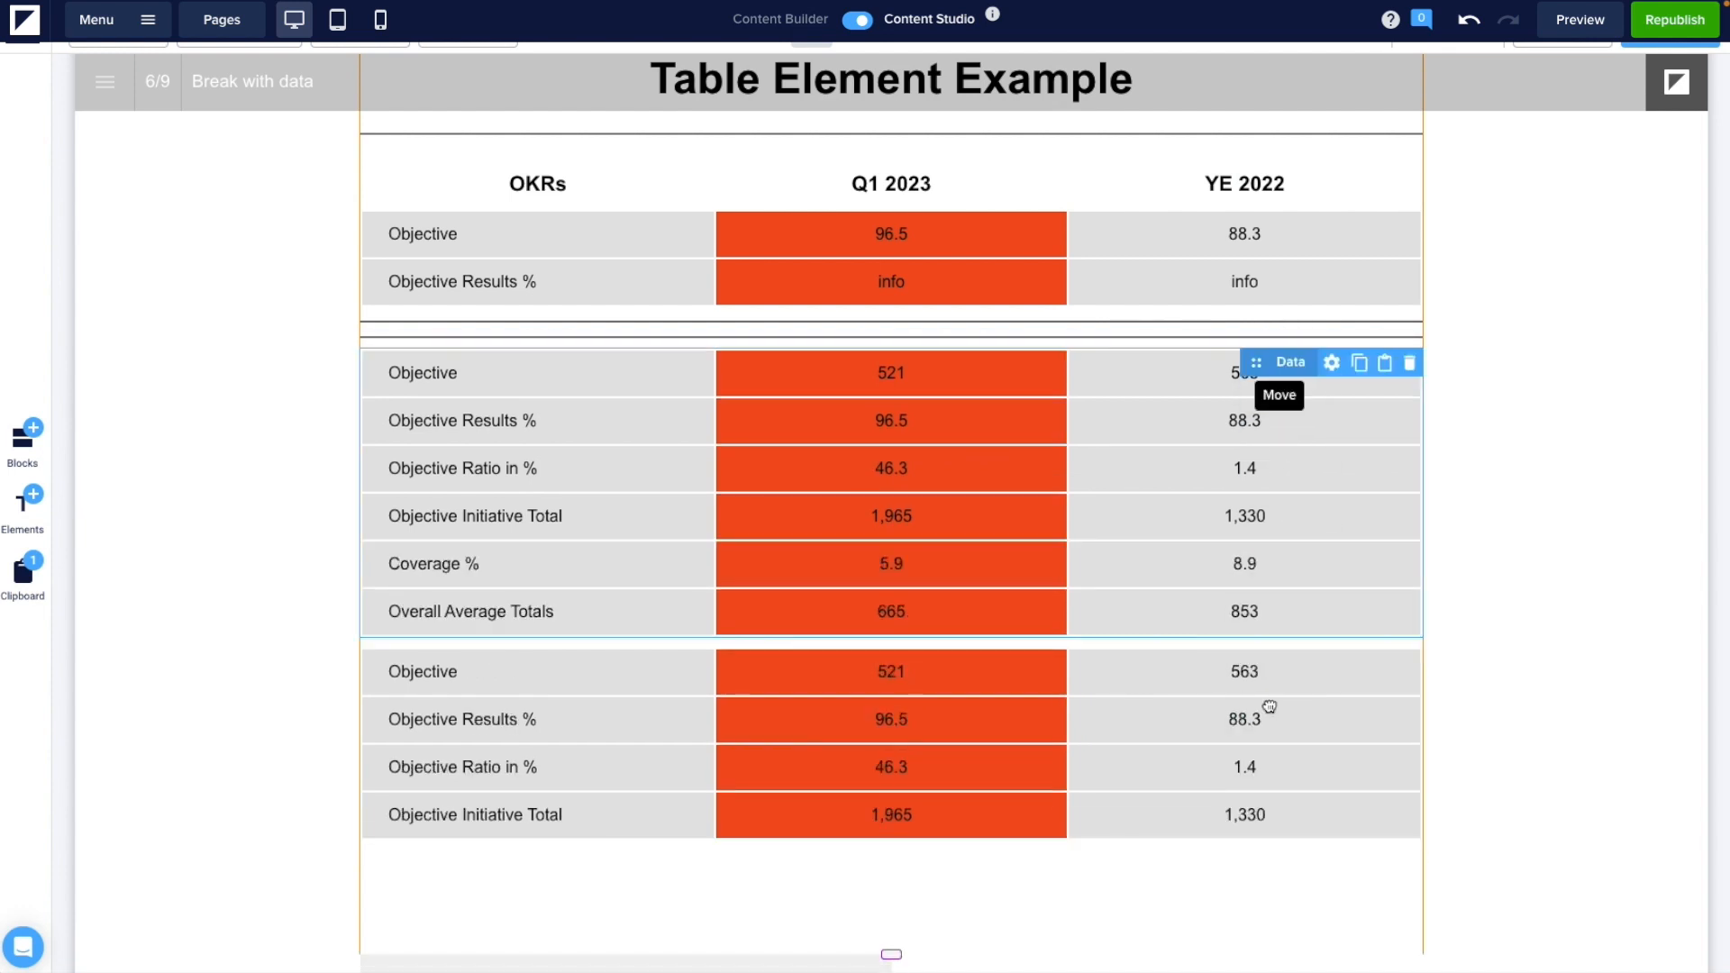
{"action": "left_click_drag", "start_coordinate": [1241, 317], "coordinate": [1272, 568]}
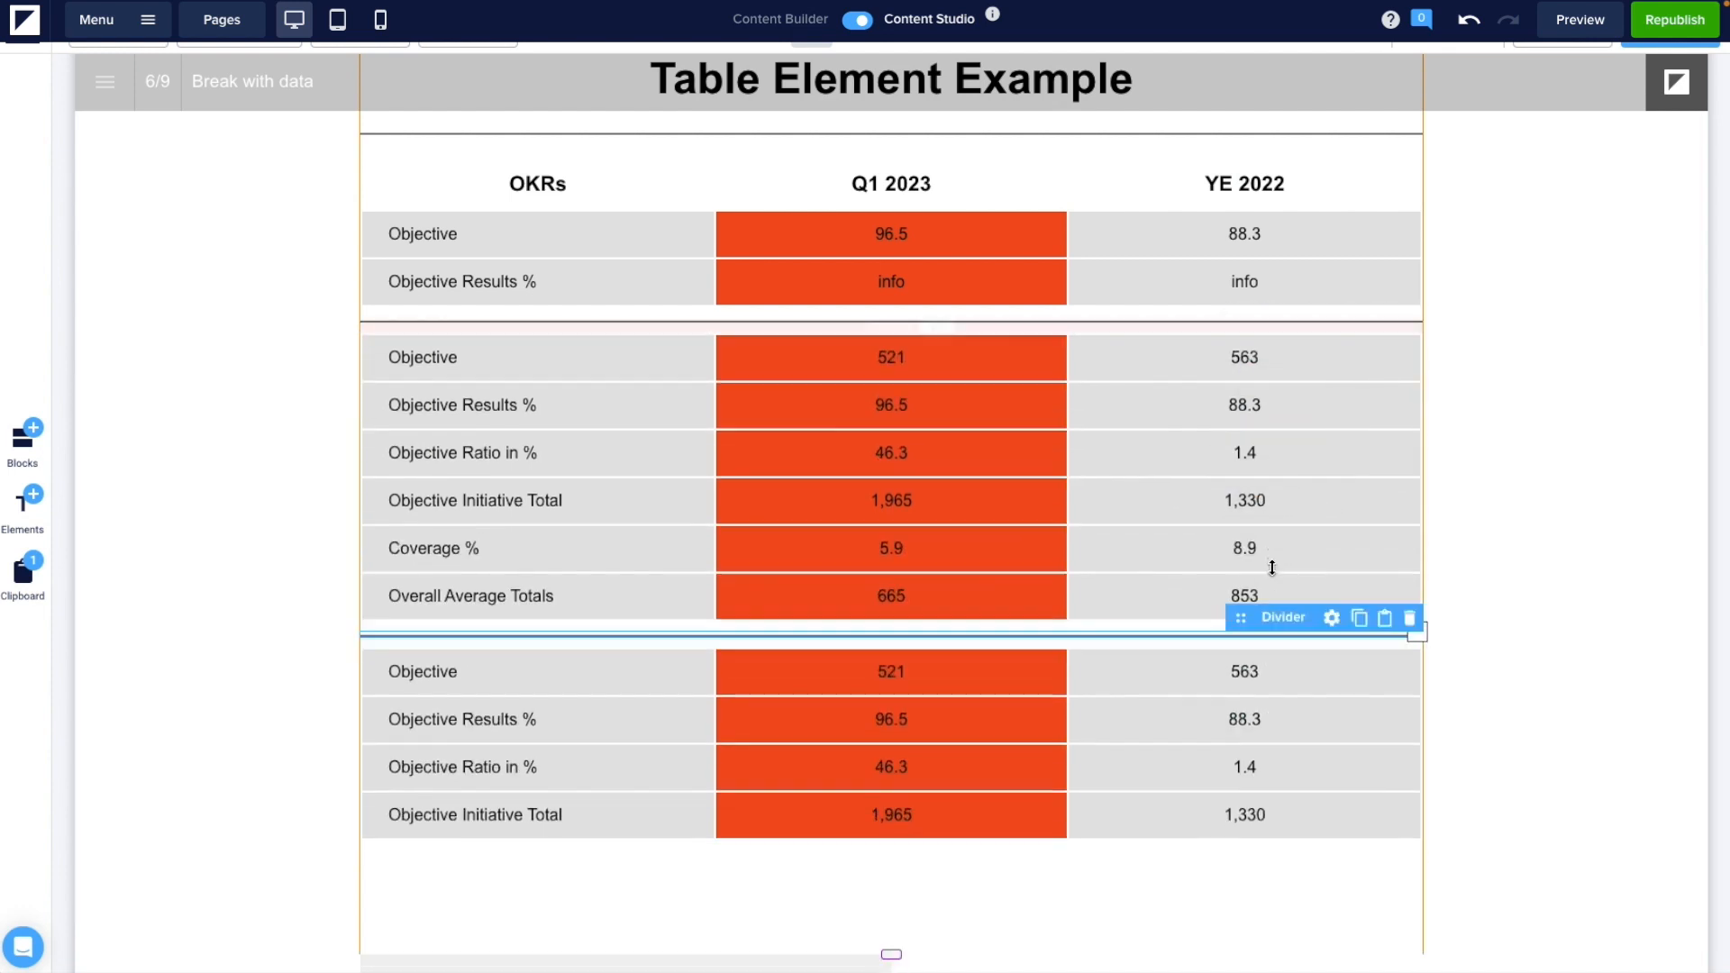
{"action": "key", "text": "super+z"}
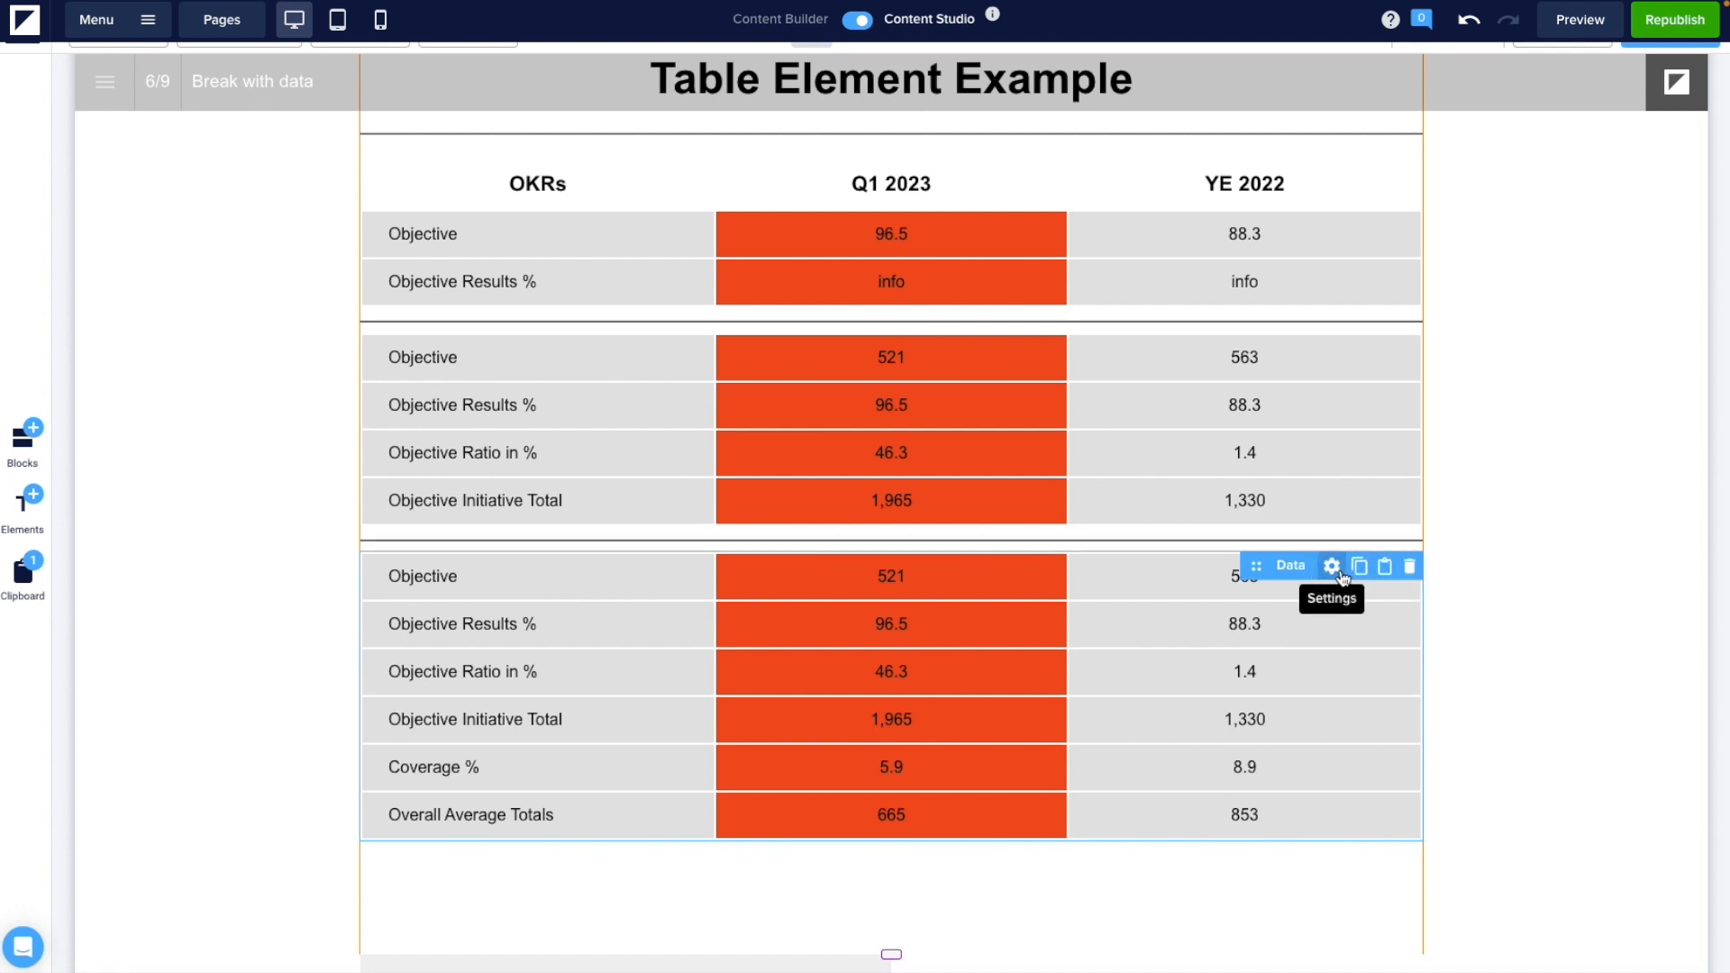
Try the Bottom and Top-left header positions on the last data table, and return the header position to None.
{"action": "left_click", "coordinate": [1331, 567]}
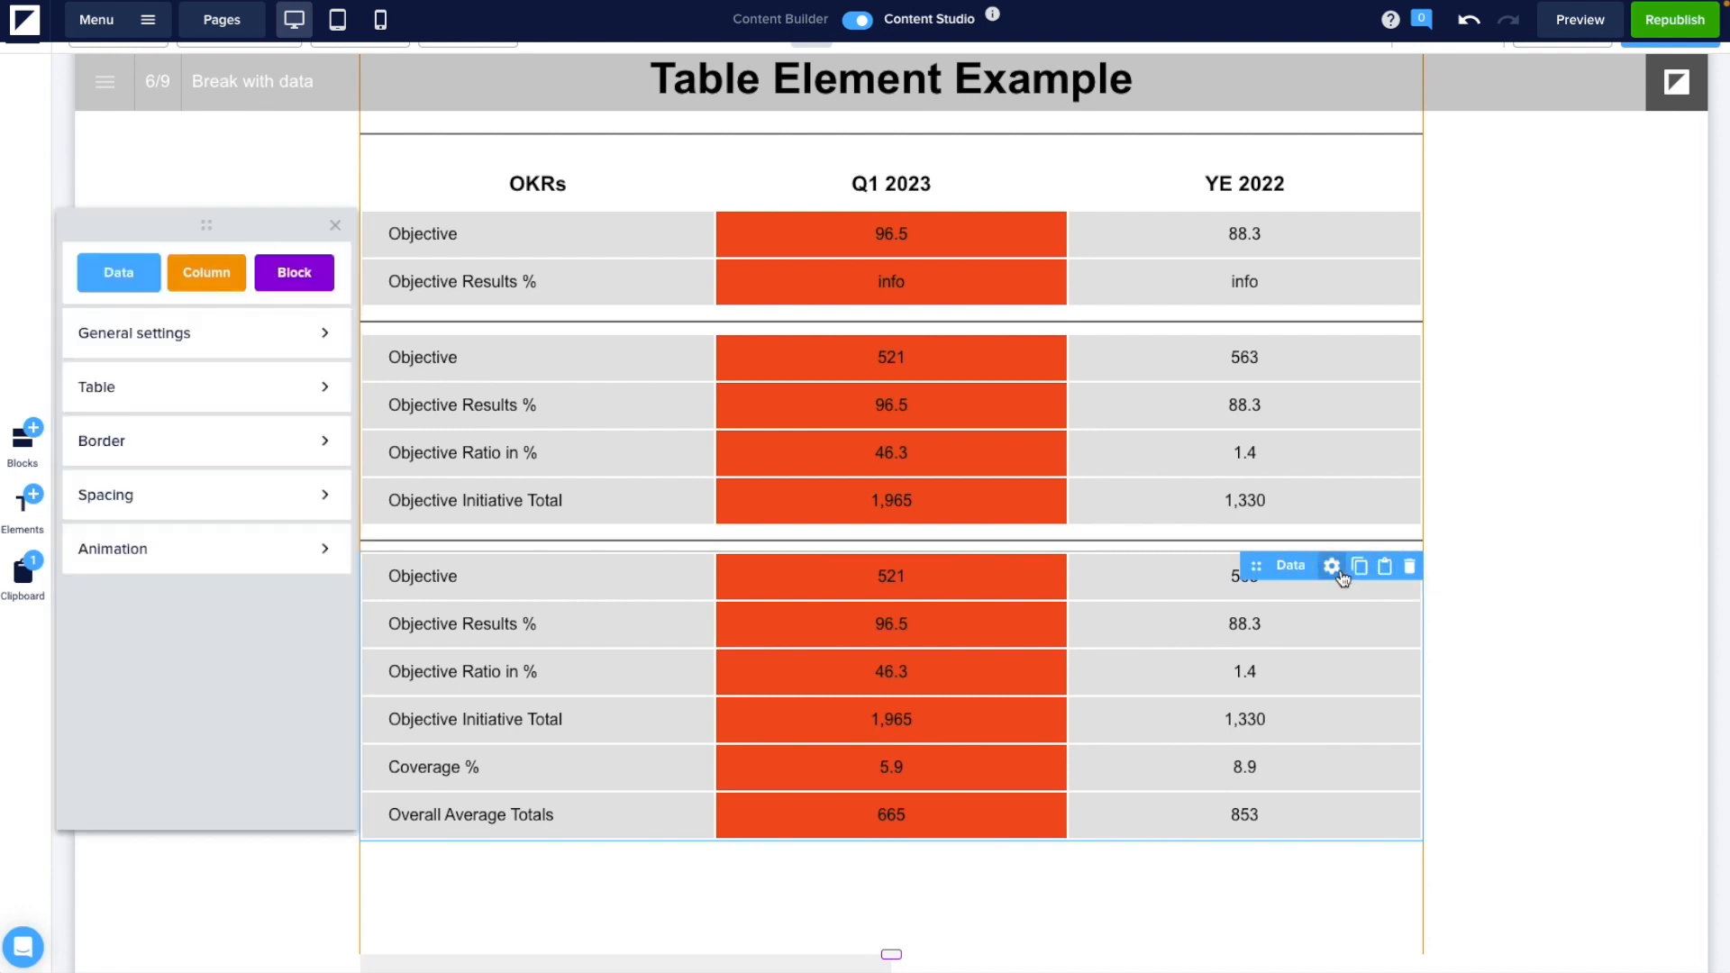
{"action": "left_click", "coordinate": [166, 411]}
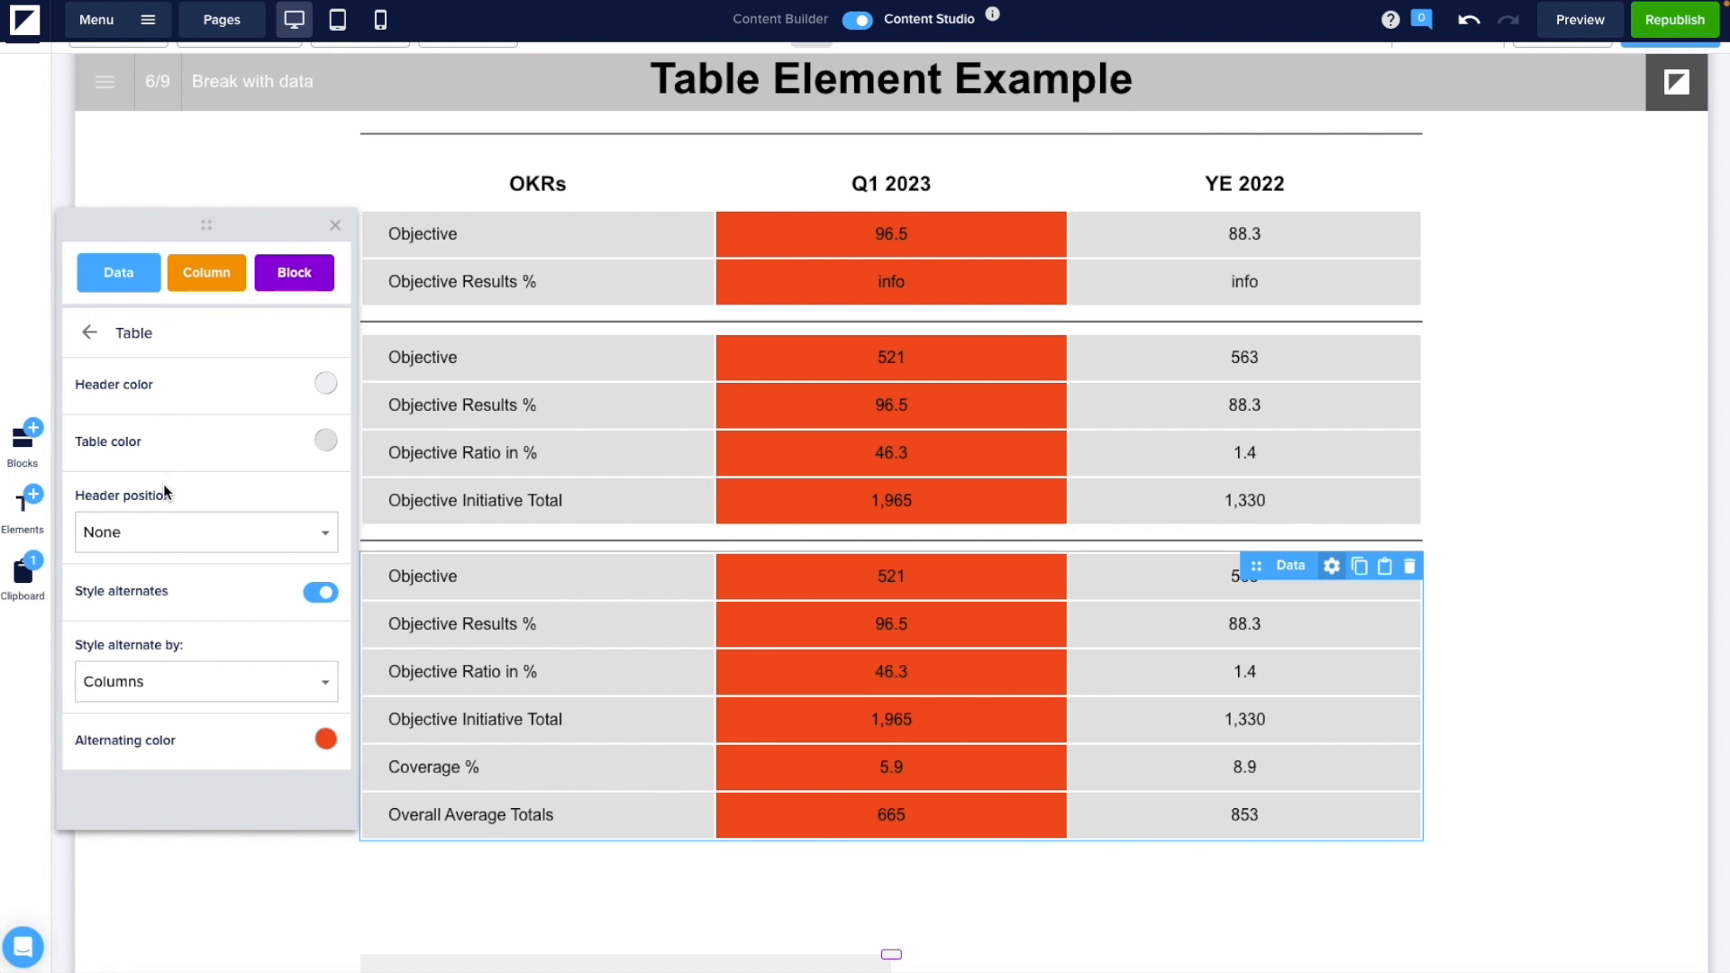
{"action": "left_click", "coordinate": [155, 545]}
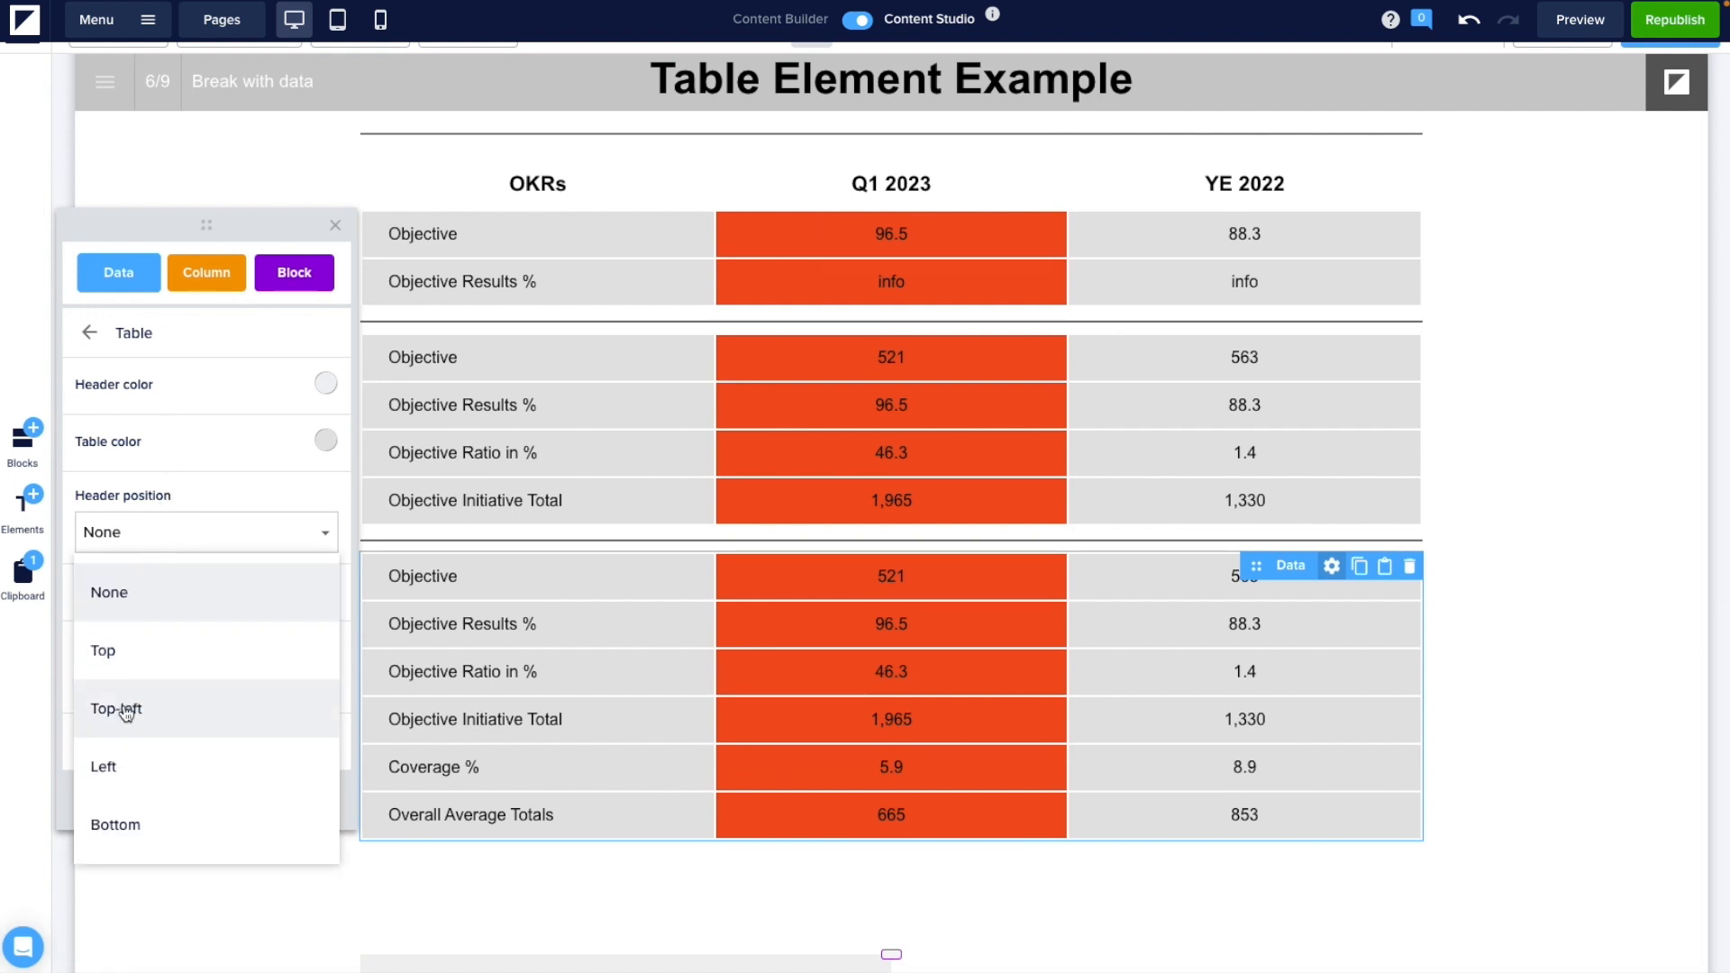
{"action": "left_click", "coordinate": [142, 824]}
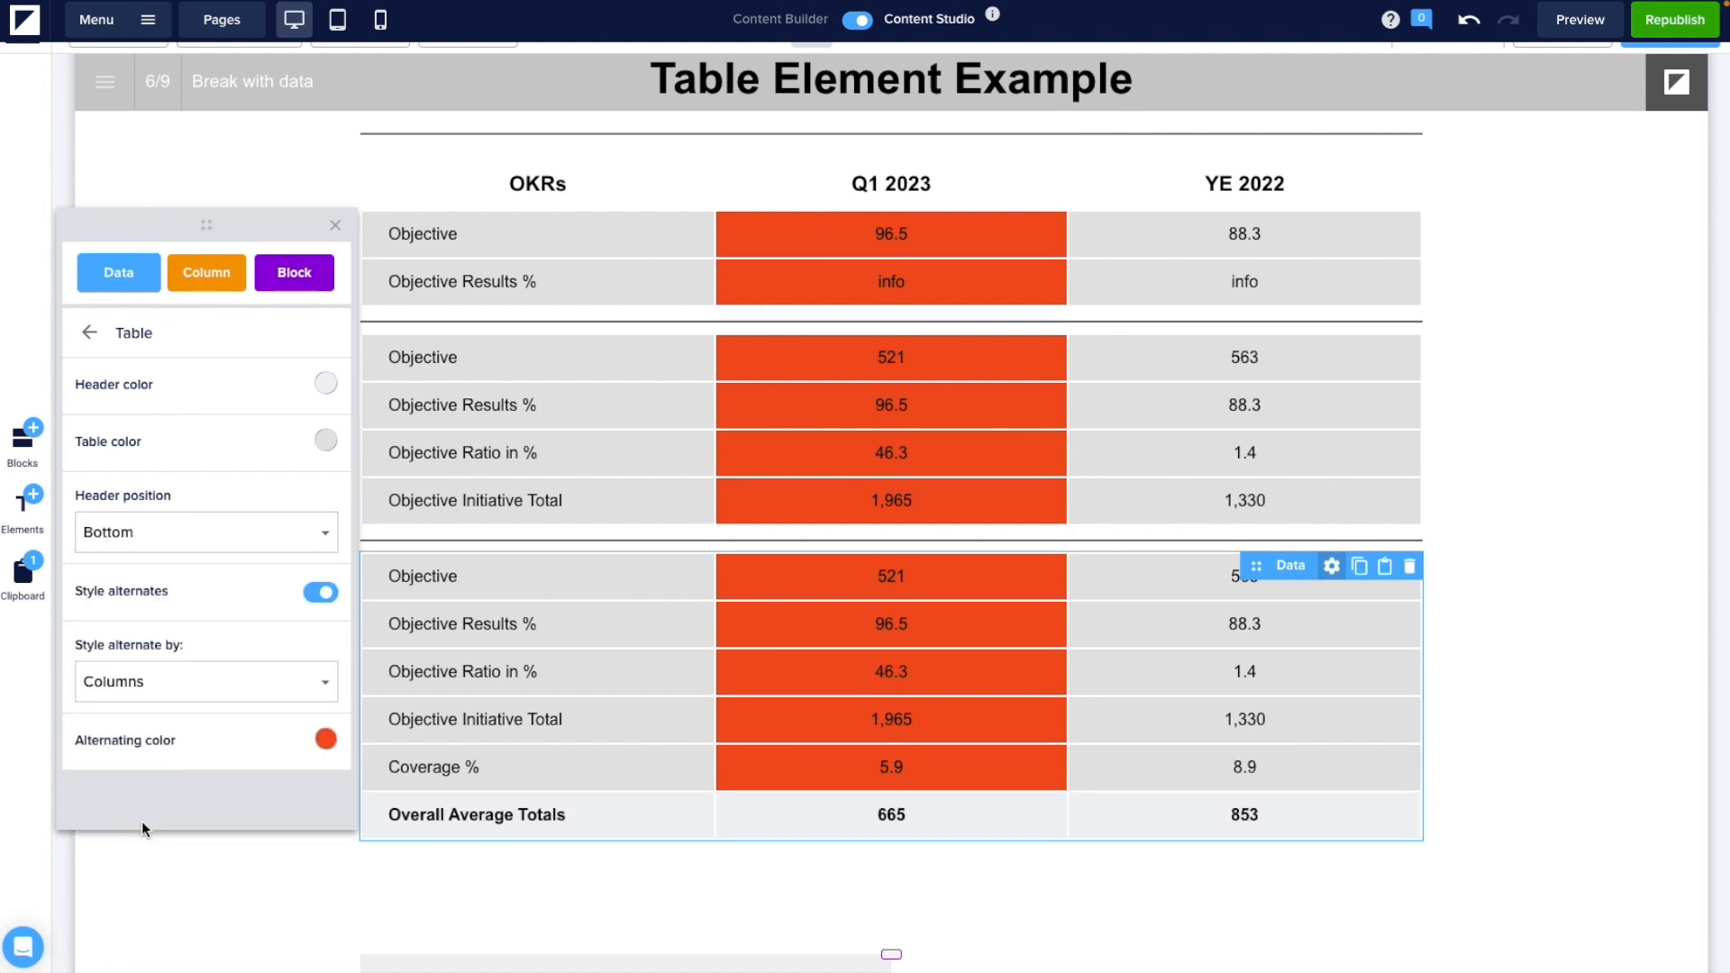
{"action": "left_click", "coordinate": [170, 553]}
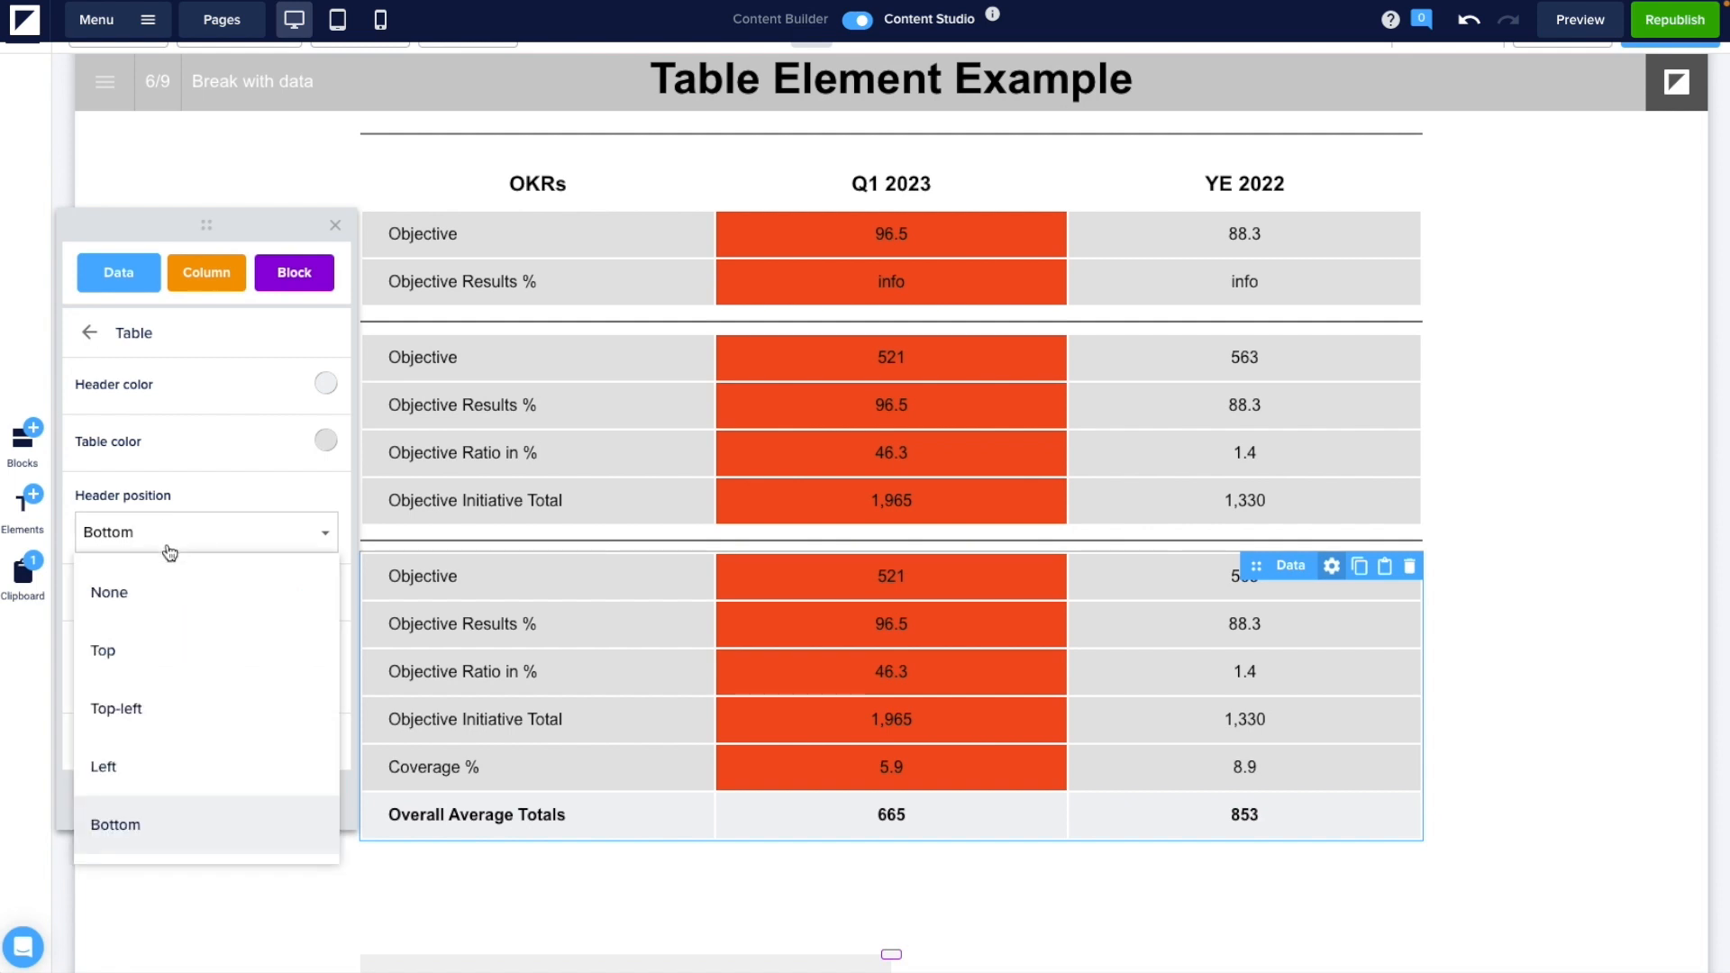
{"action": "left_click", "coordinate": [178, 709]}
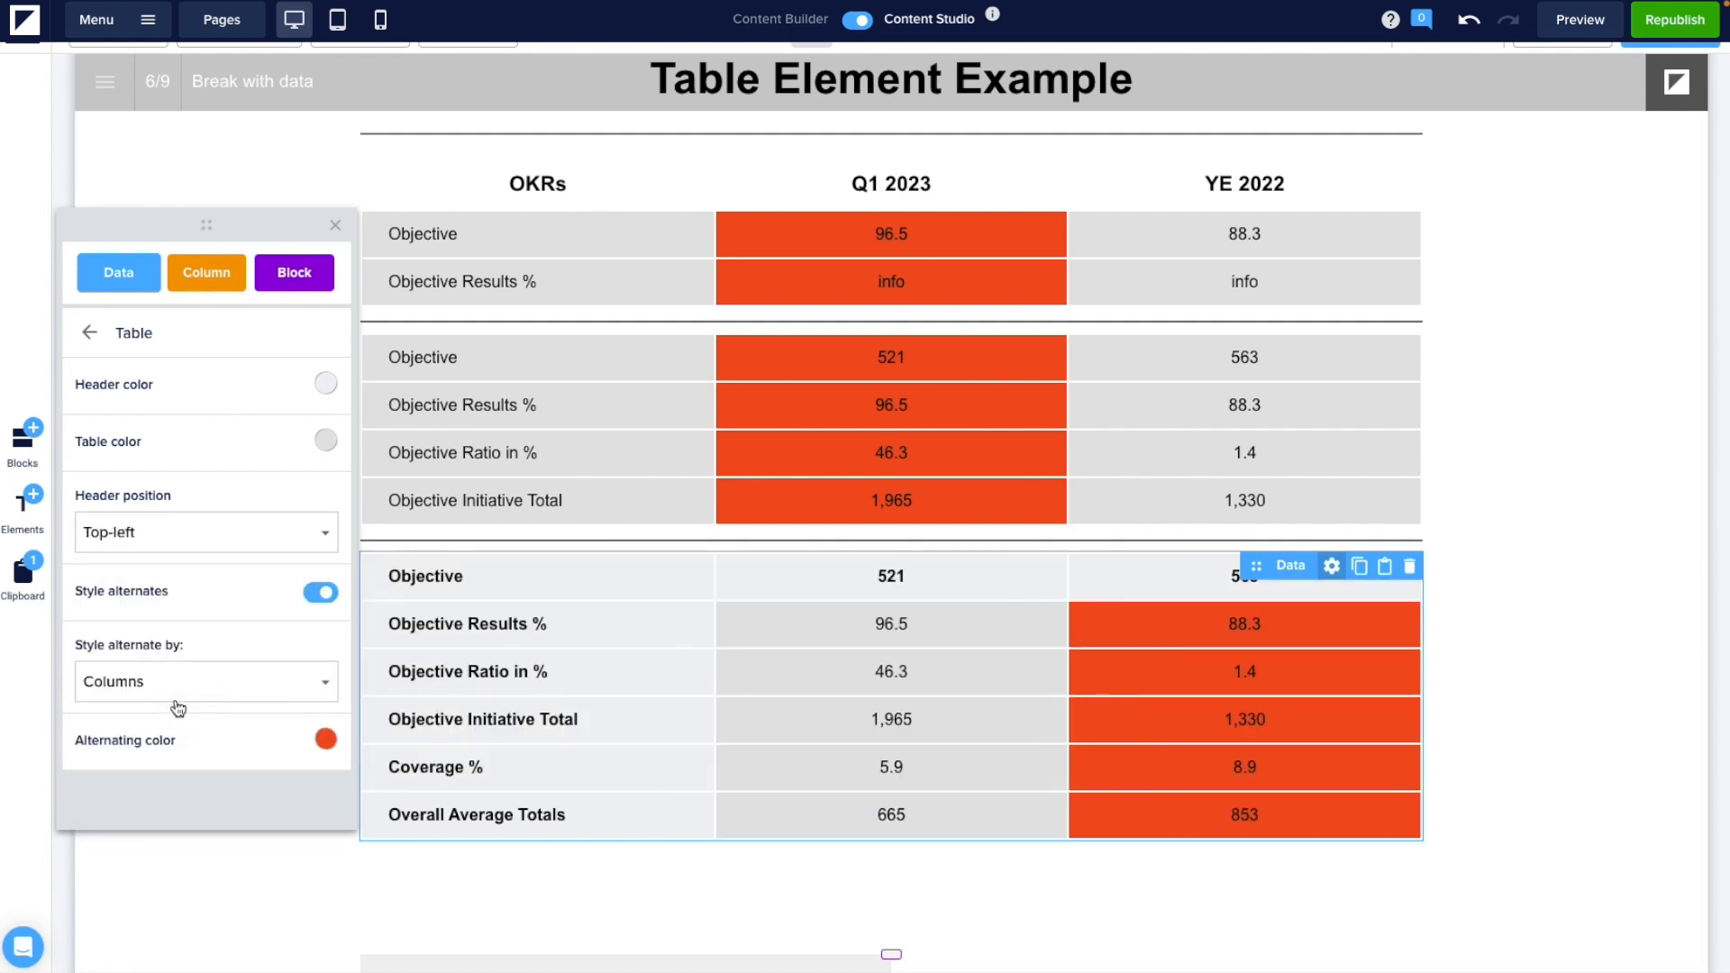
{"action": "left_click", "coordinate": [169, 551]}
{"action": "left_click", "coordinate": [171, 592]}
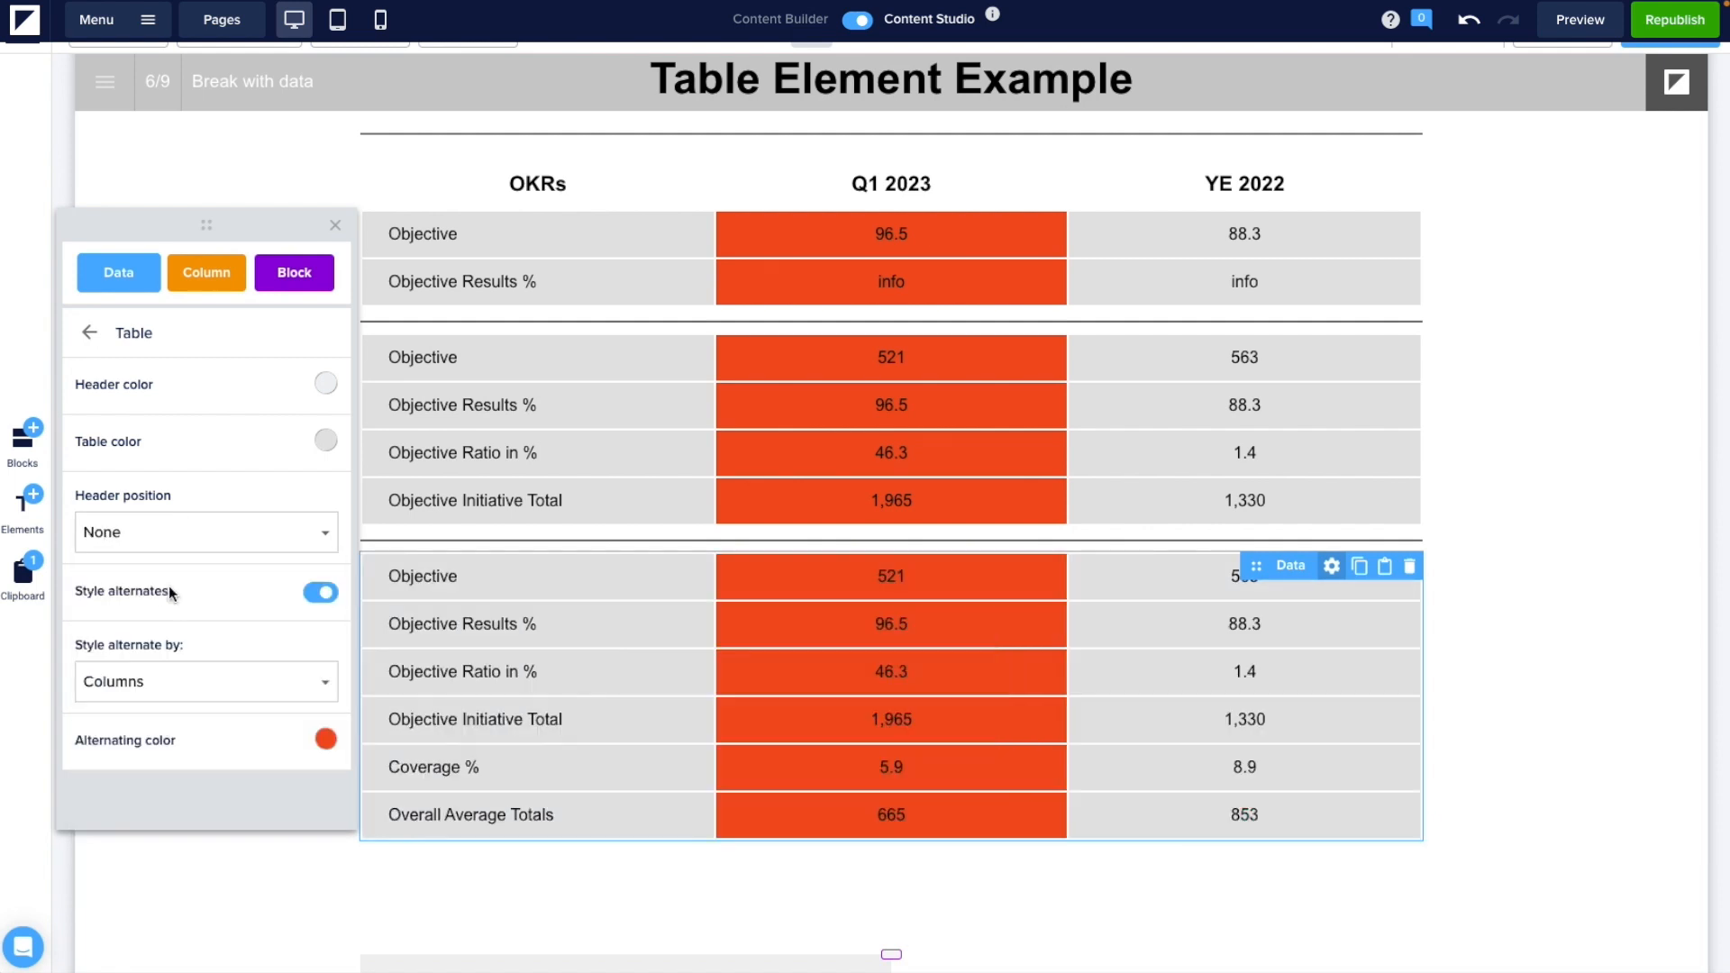
Set the last data table's style to alternate by rows.
{"action": "left_click", "coordinate": [178, 683]}
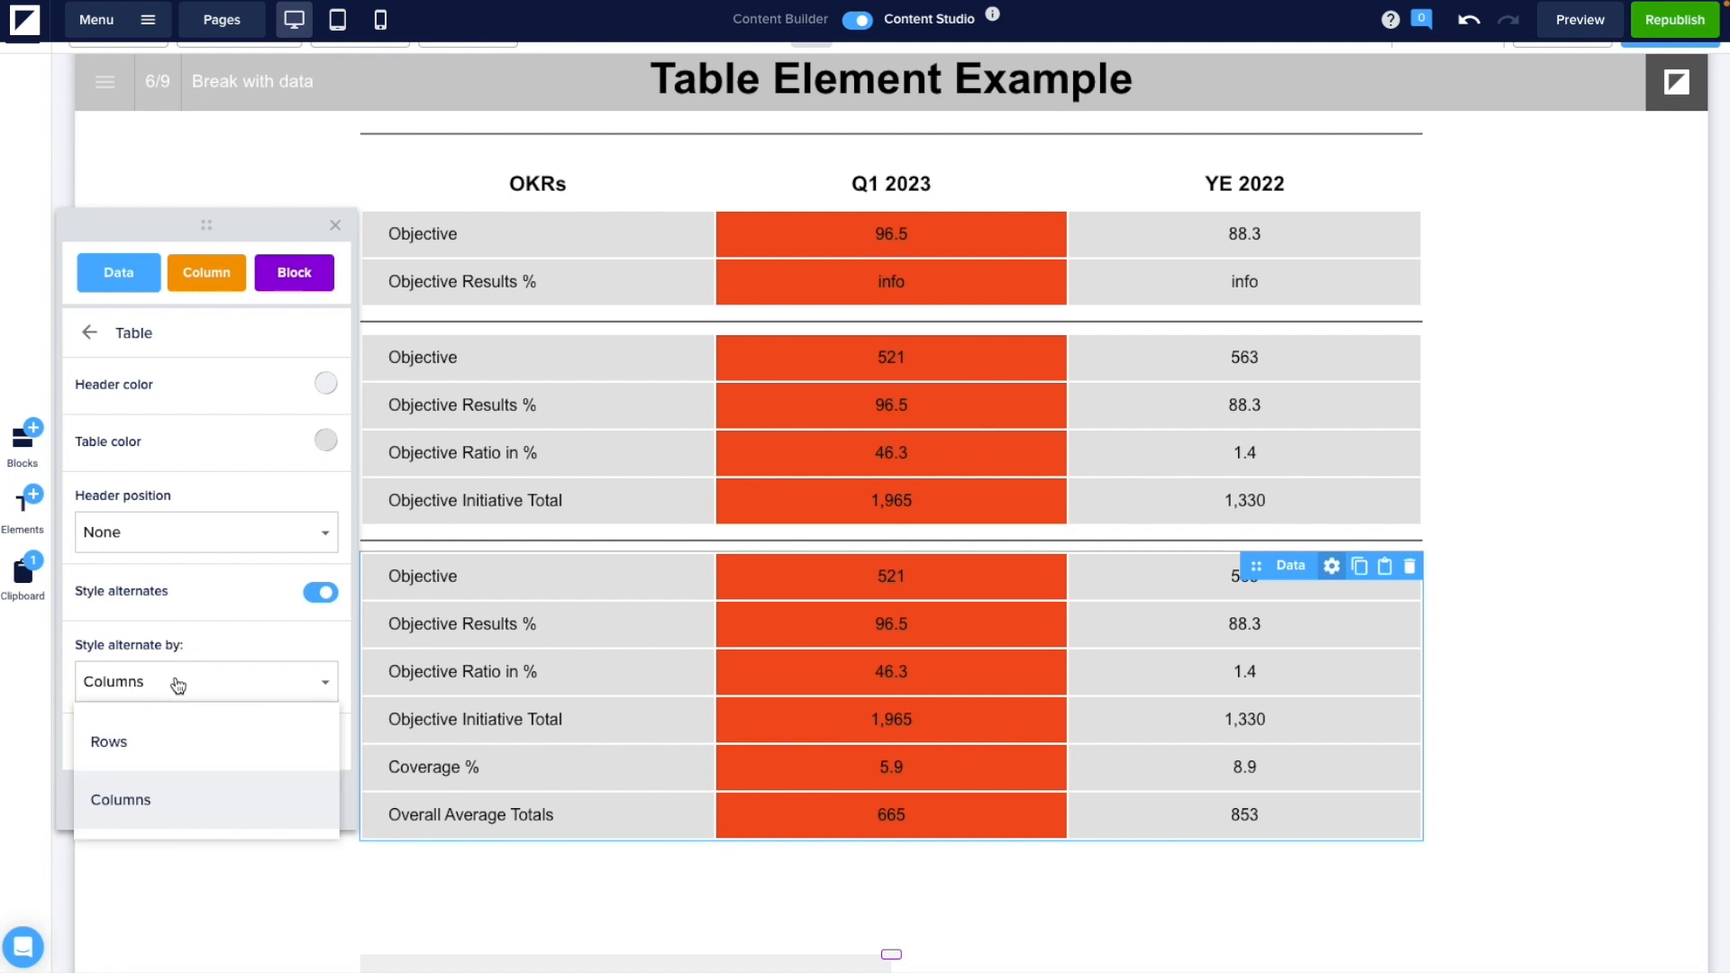
{"action": "left_click", "coordinate": [175, 740]}
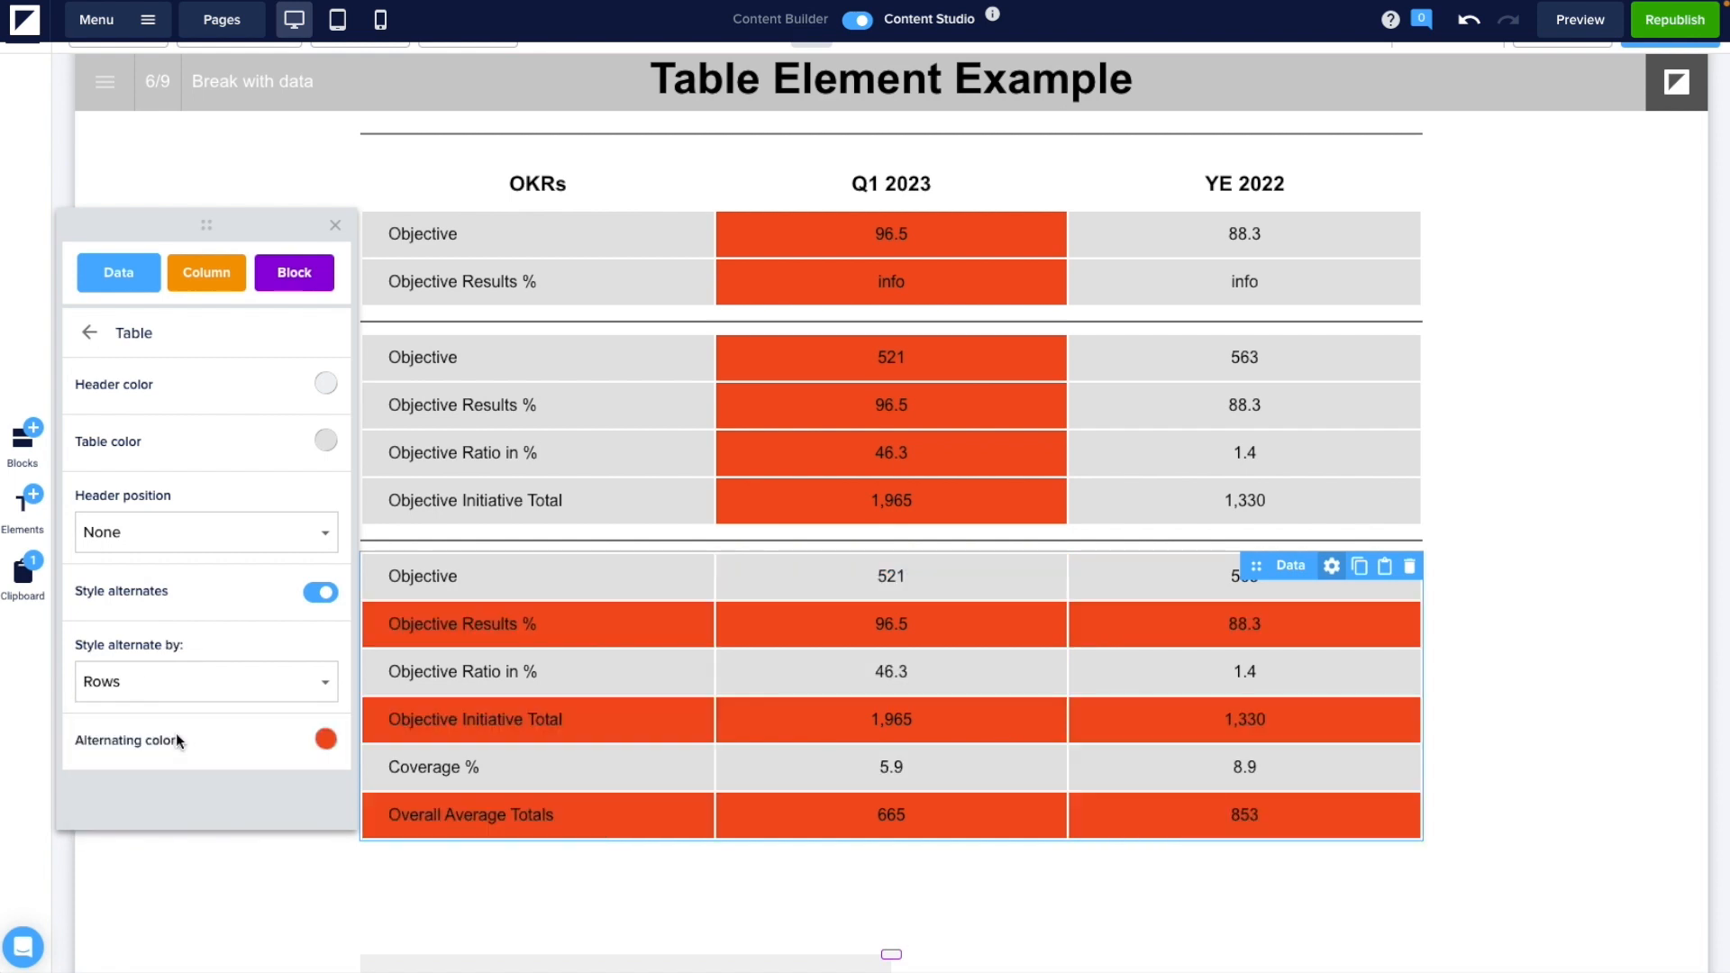
Set the last data table's style to alternate by columns and close its settings.
{"action": "left_click", "coordinate": [176, 696]}
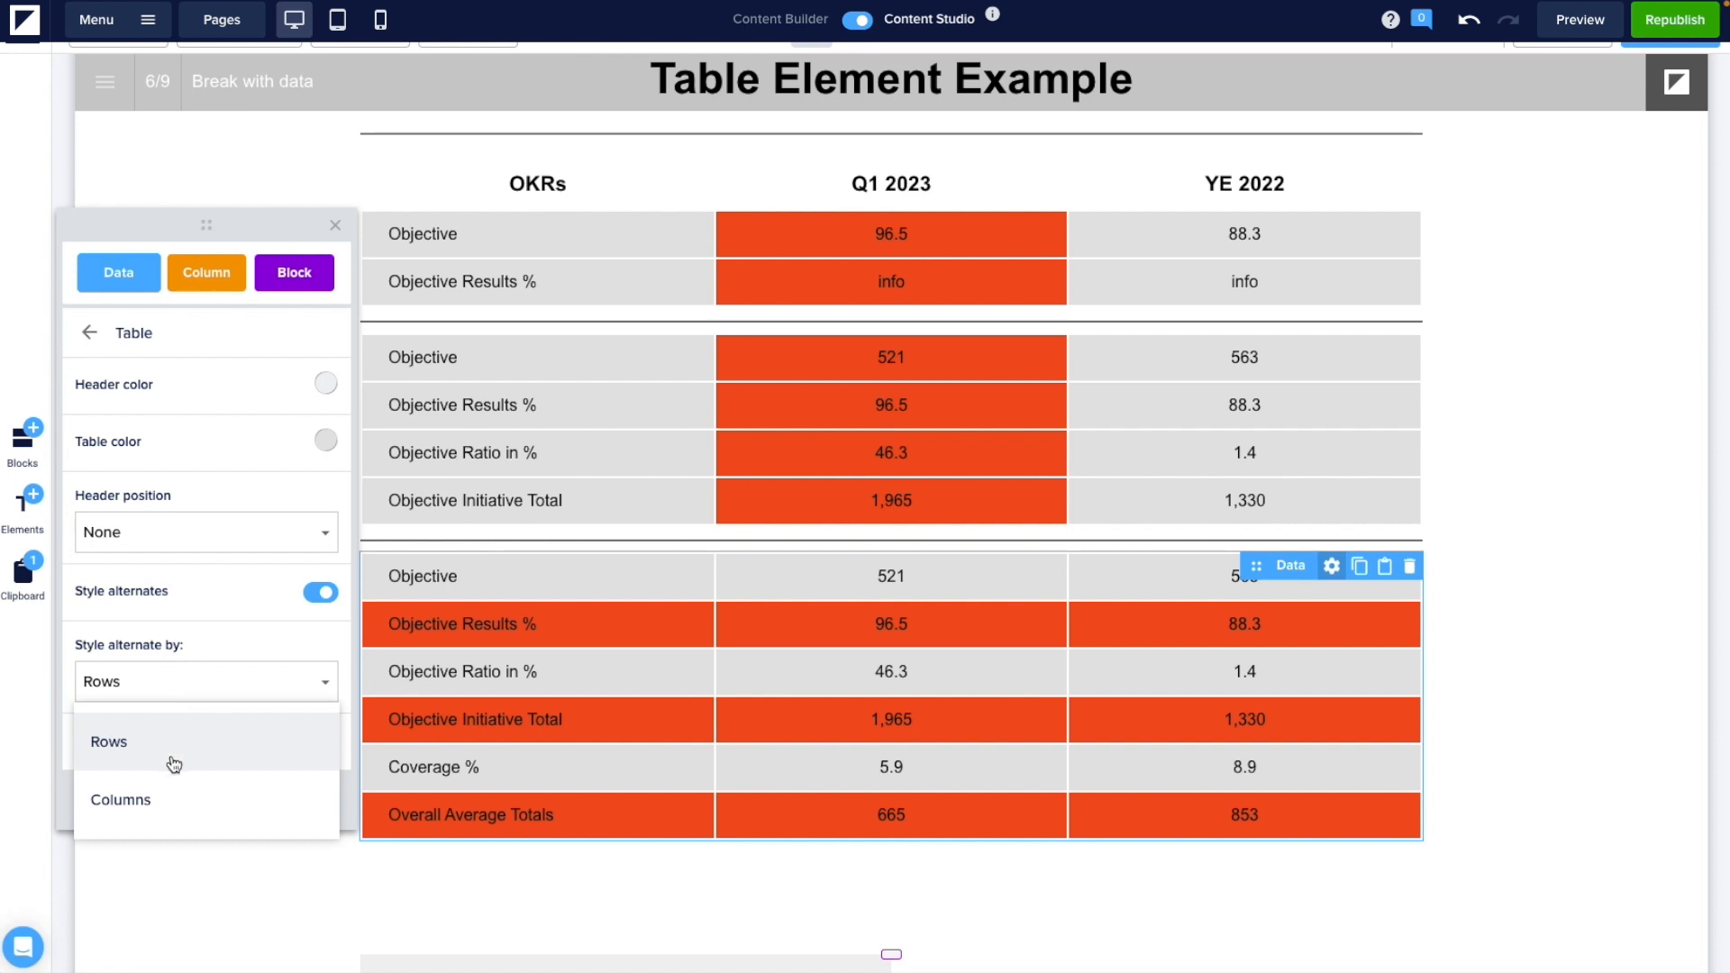
{"action": "left_click", "coordinate": [171, 805]}
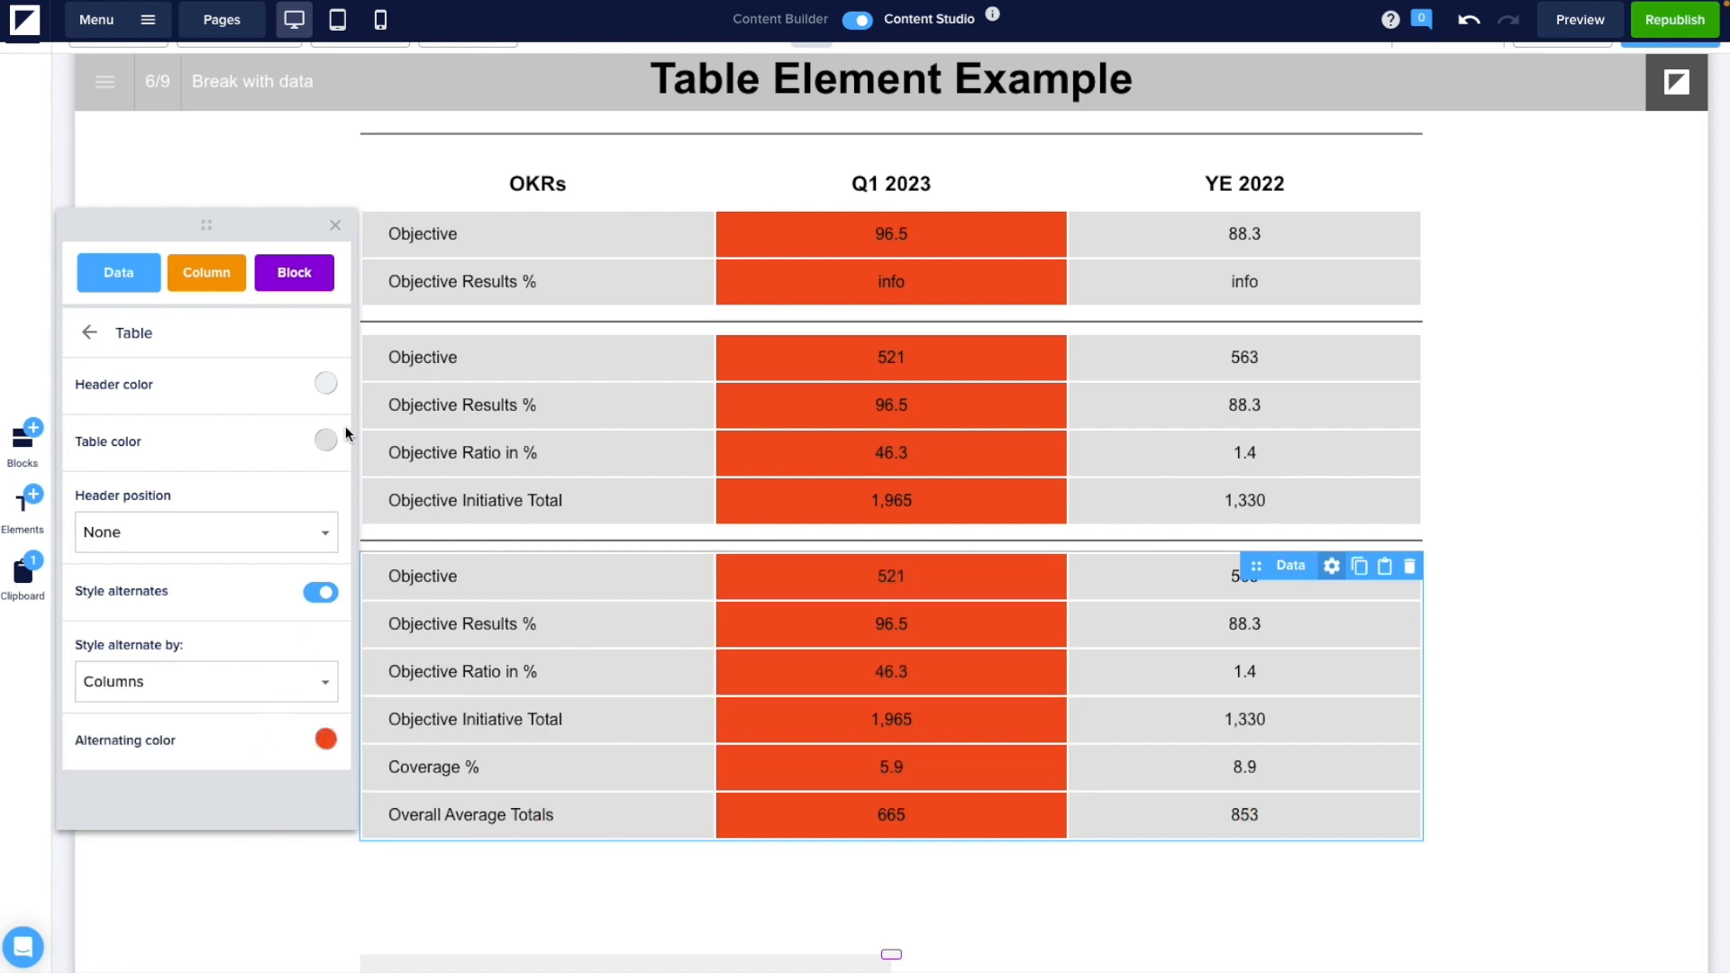
{"action": "left_click", "coordinate": [341, 229]}
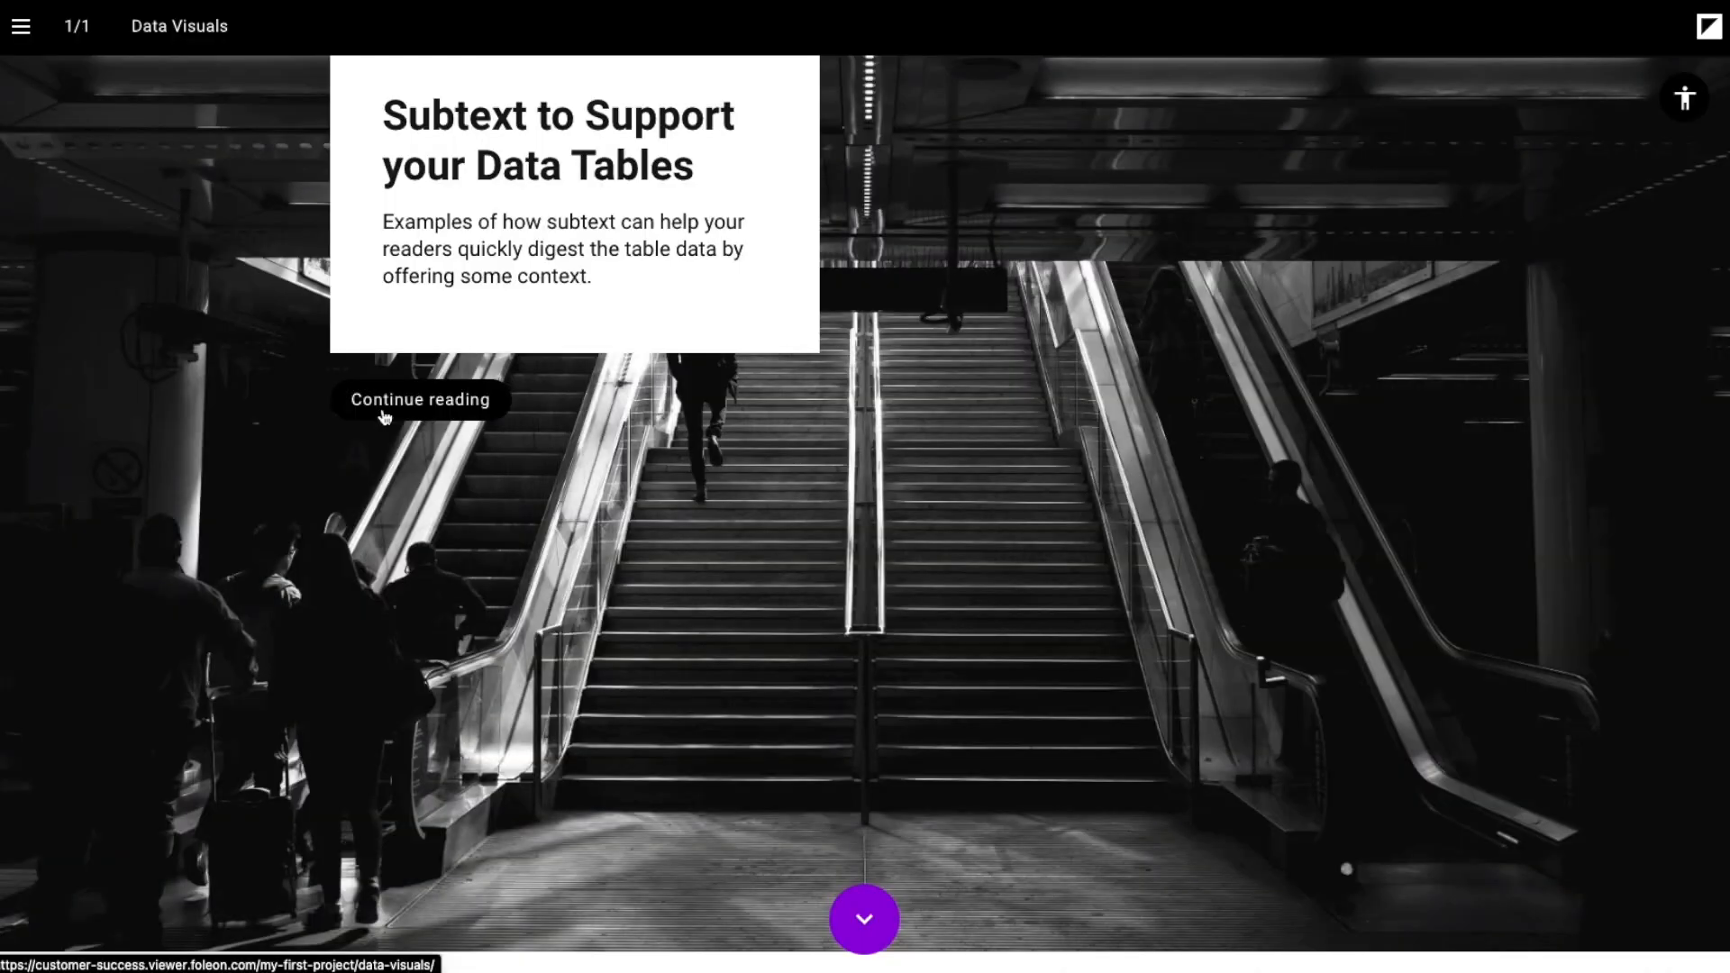
Examine how subtext supports the Product Lines & Features and Compare Service Packages tables on the published Data Visuals page.
{"action": "scroll", "coordinate": [382, 415], "scroll_direction": "down", "scroll_amount": 2}
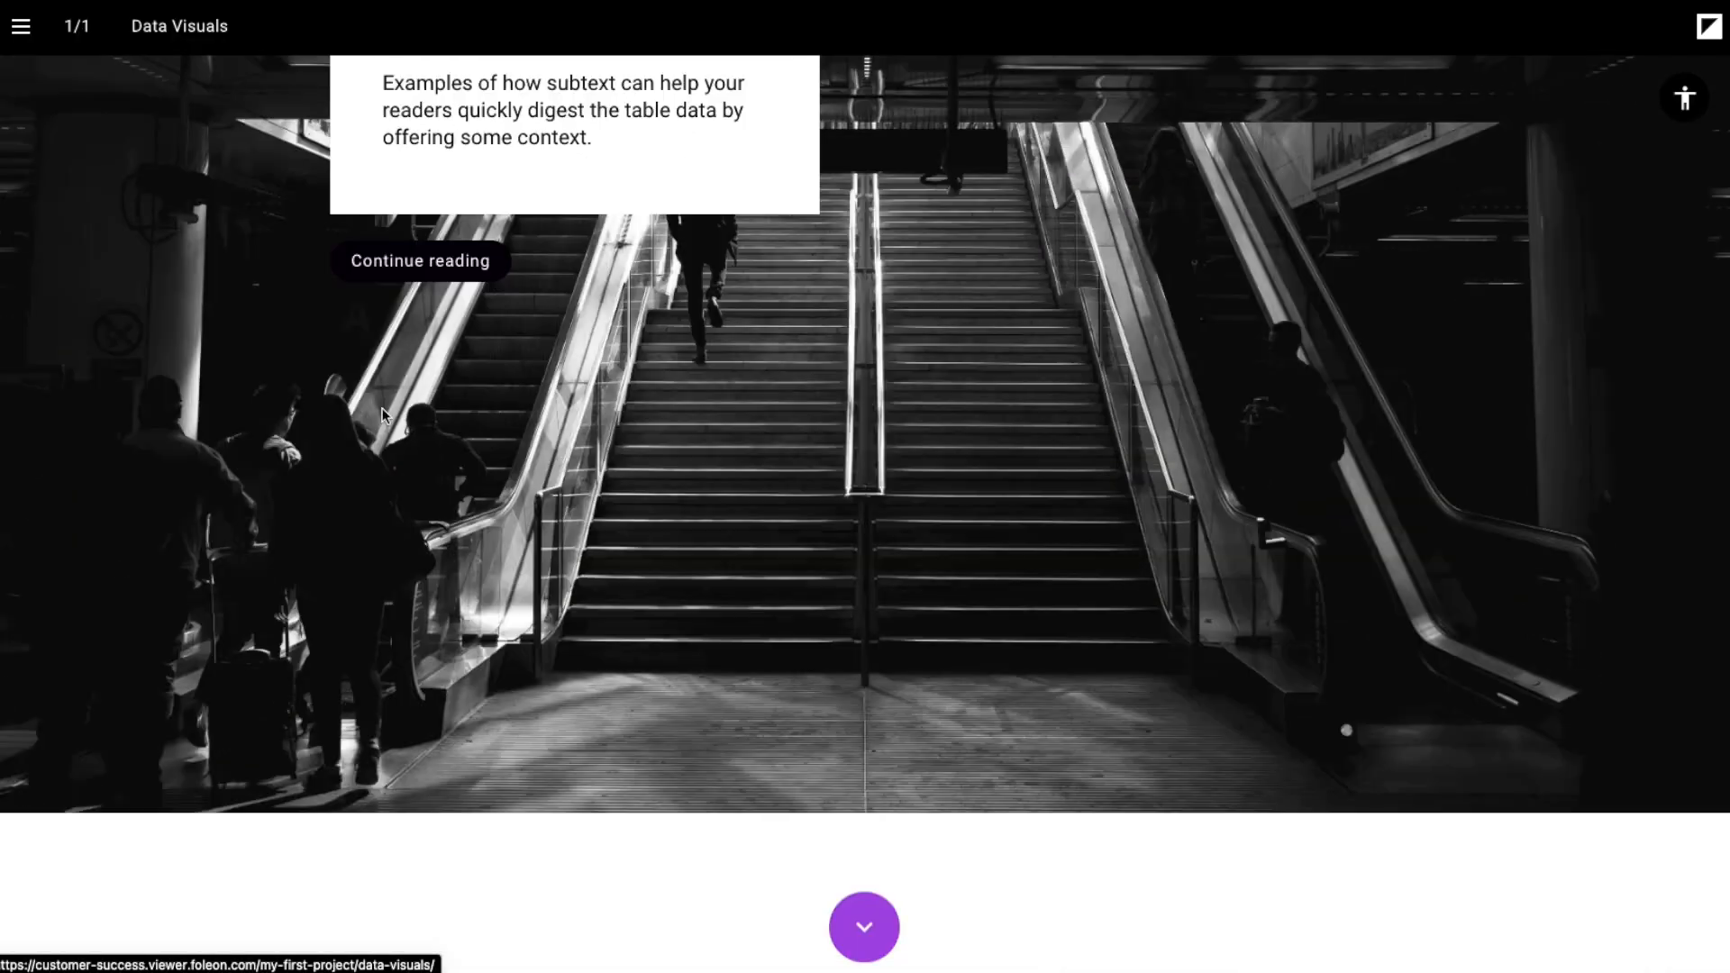
{"action": "scroll", "coordinate": [382, 414], "scroll_direction": "down", "scroll_amount": 5}
{"action": "left_click_drag", "start_coordinate": [510, 307], "coordinate": [1053, 356]}
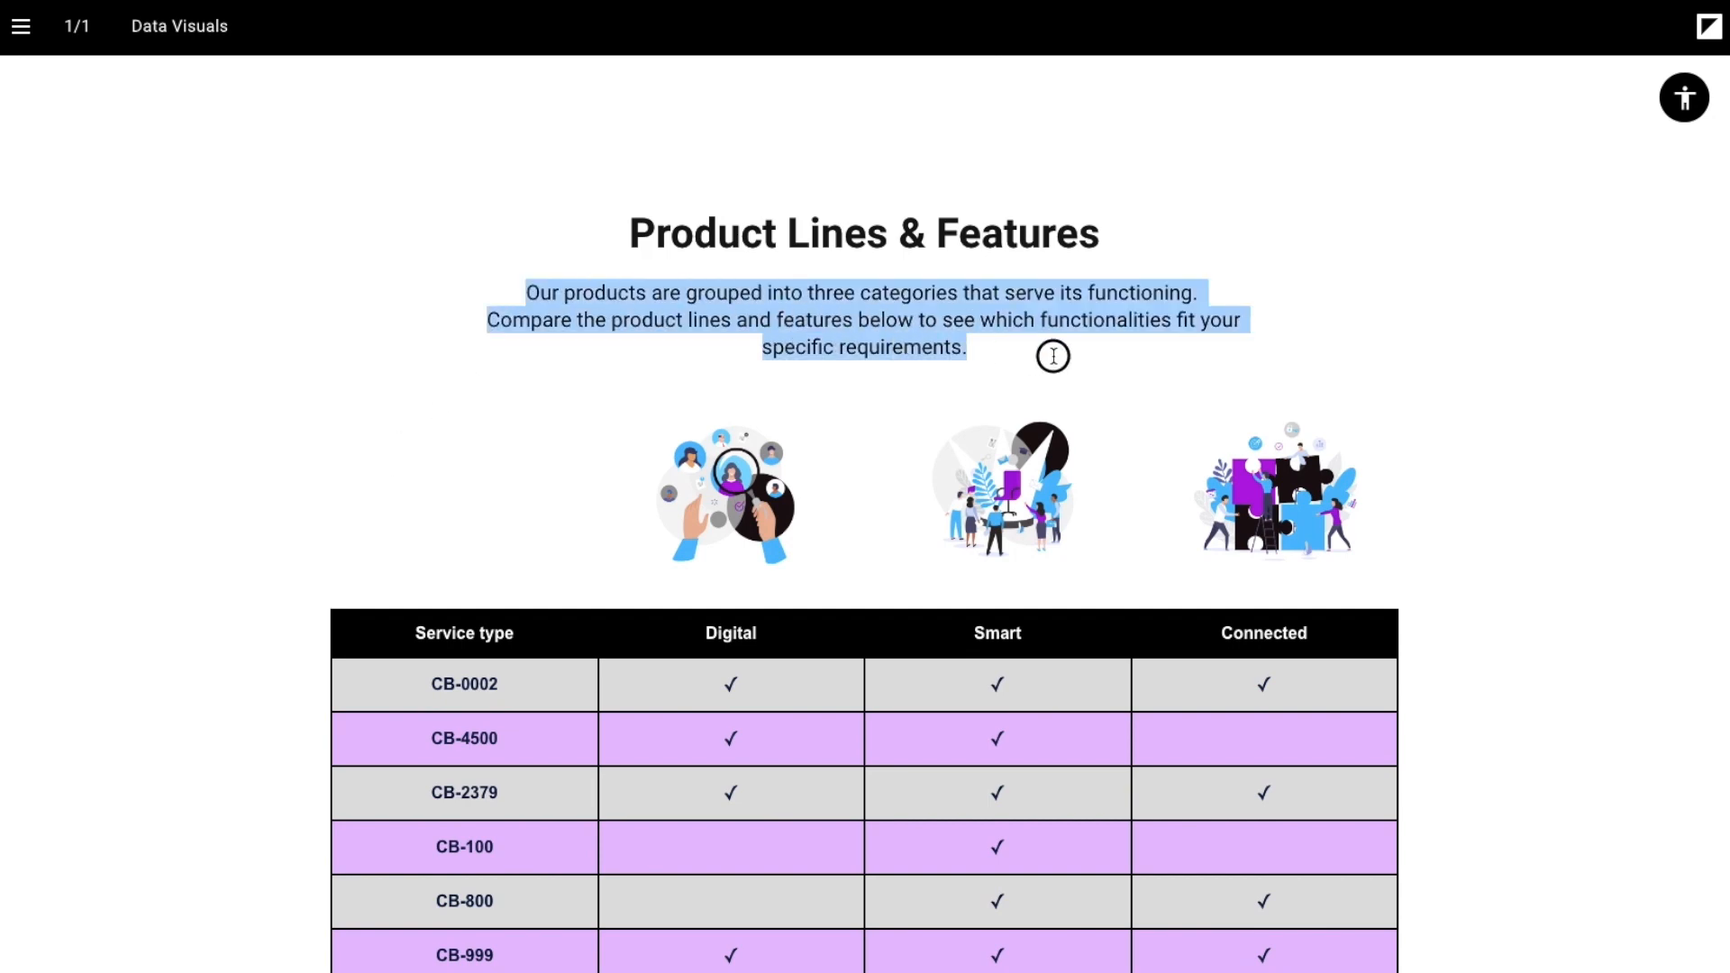
{"action": "left_click", "coordinate": [1063, 434]}
{"action": "scroll", "coordinate": [1033, 829], "scroll_direction": "down", "scroll_amount": 10}
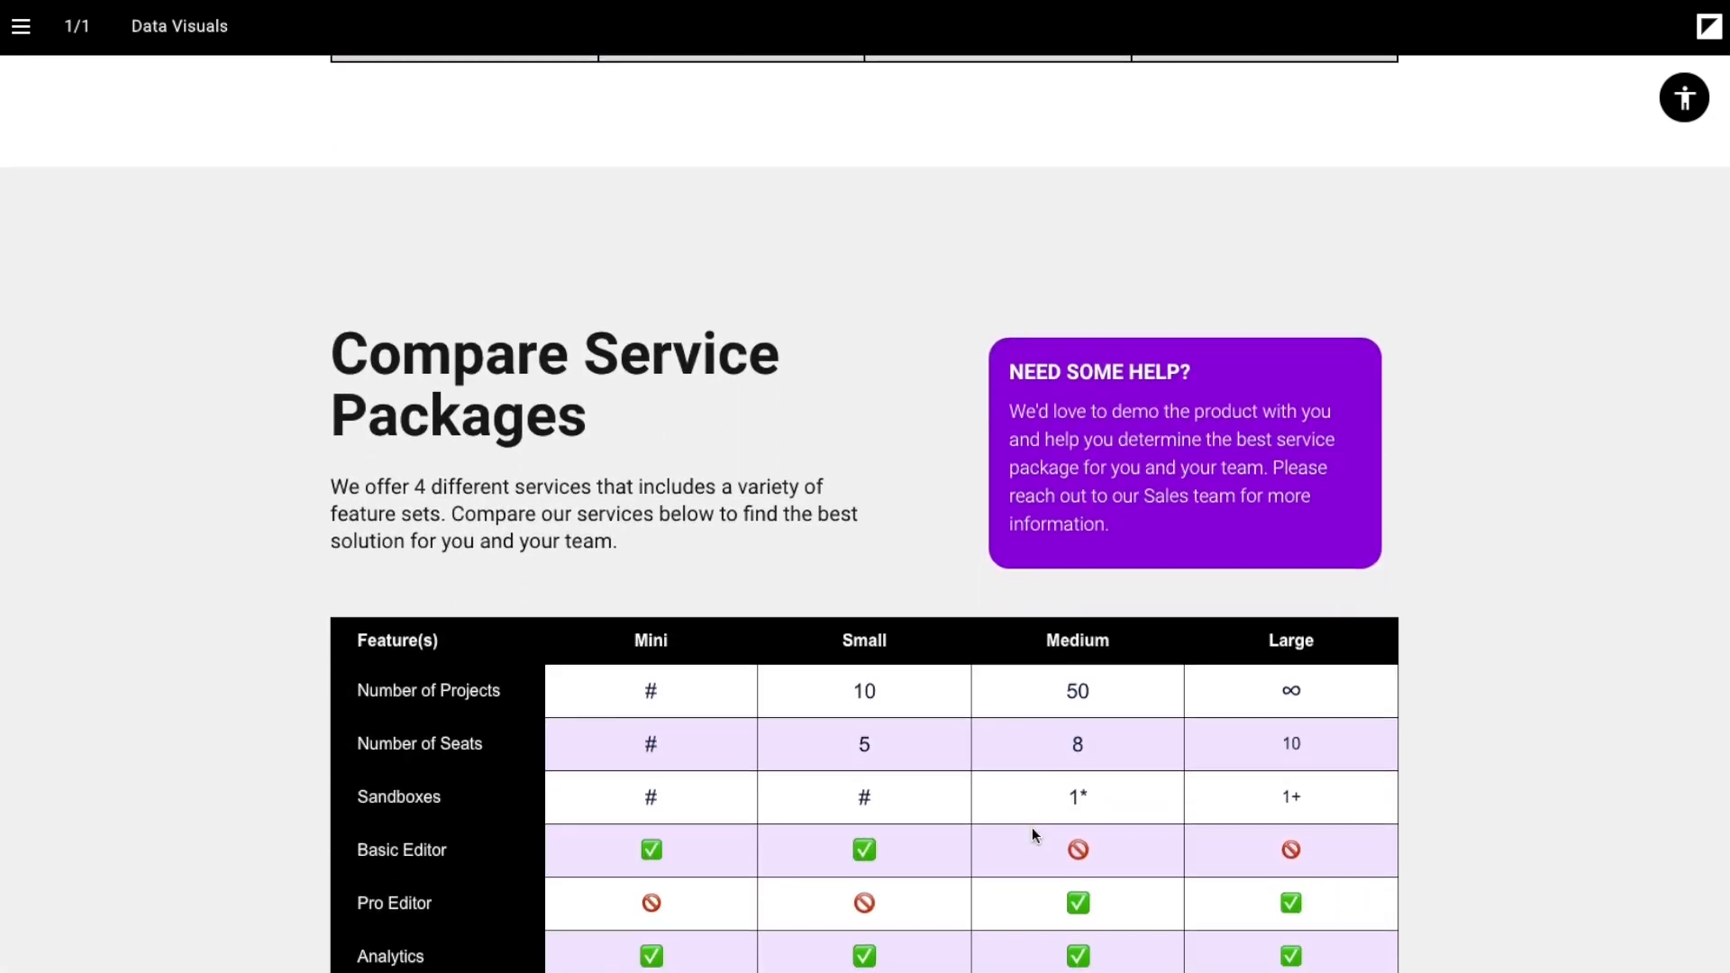
{"action": "scroll", "coordinate": [1031, 827], "scroll_direction": "down", "scroll_amount": 1}
{"action": "left_click_drag", "start_coordinate": [331, 379], "coordinate": [667, 447]}
{"action": "left_click_drag", "start_coordinate": [1096, 431], "coordinate": [761, 285]}
{"action": "left_click", "coordinate": [645, 471]}
{"action": "scroll", "coordinate": [649, 486], "scroll_direction": "down", "scroll_amount": 2}
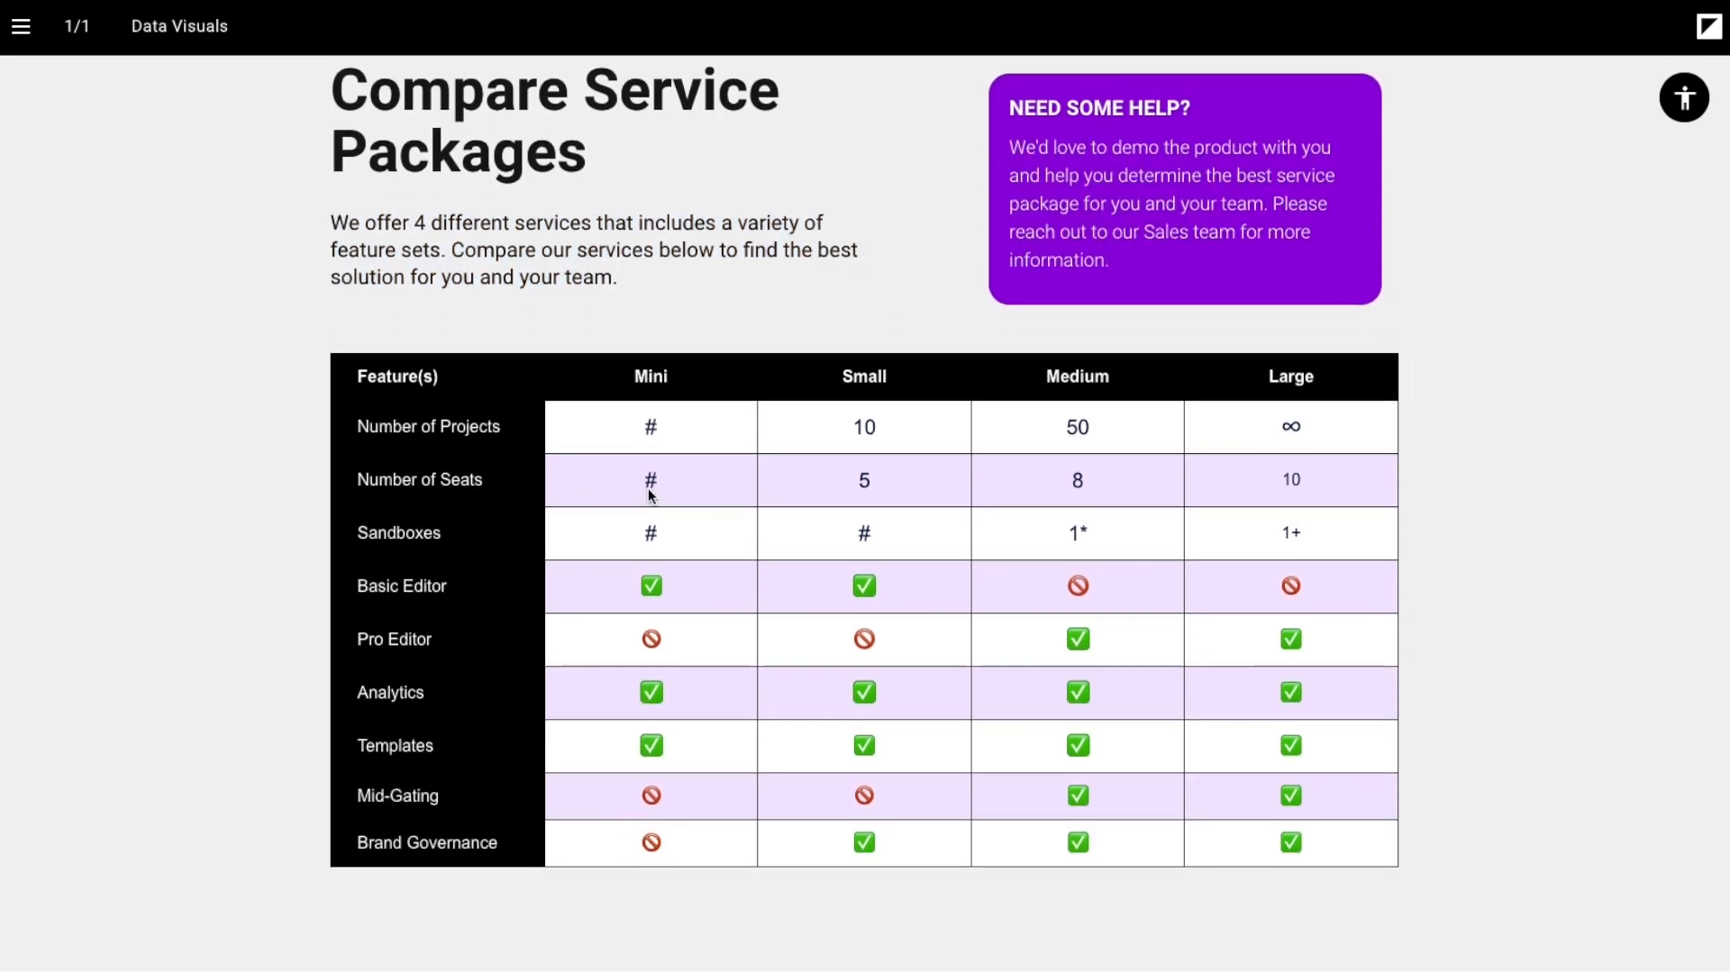
{"action": "scroll", "coordinate": [650, 495], "scroll_direction": "up", "scroll_amount": 2}
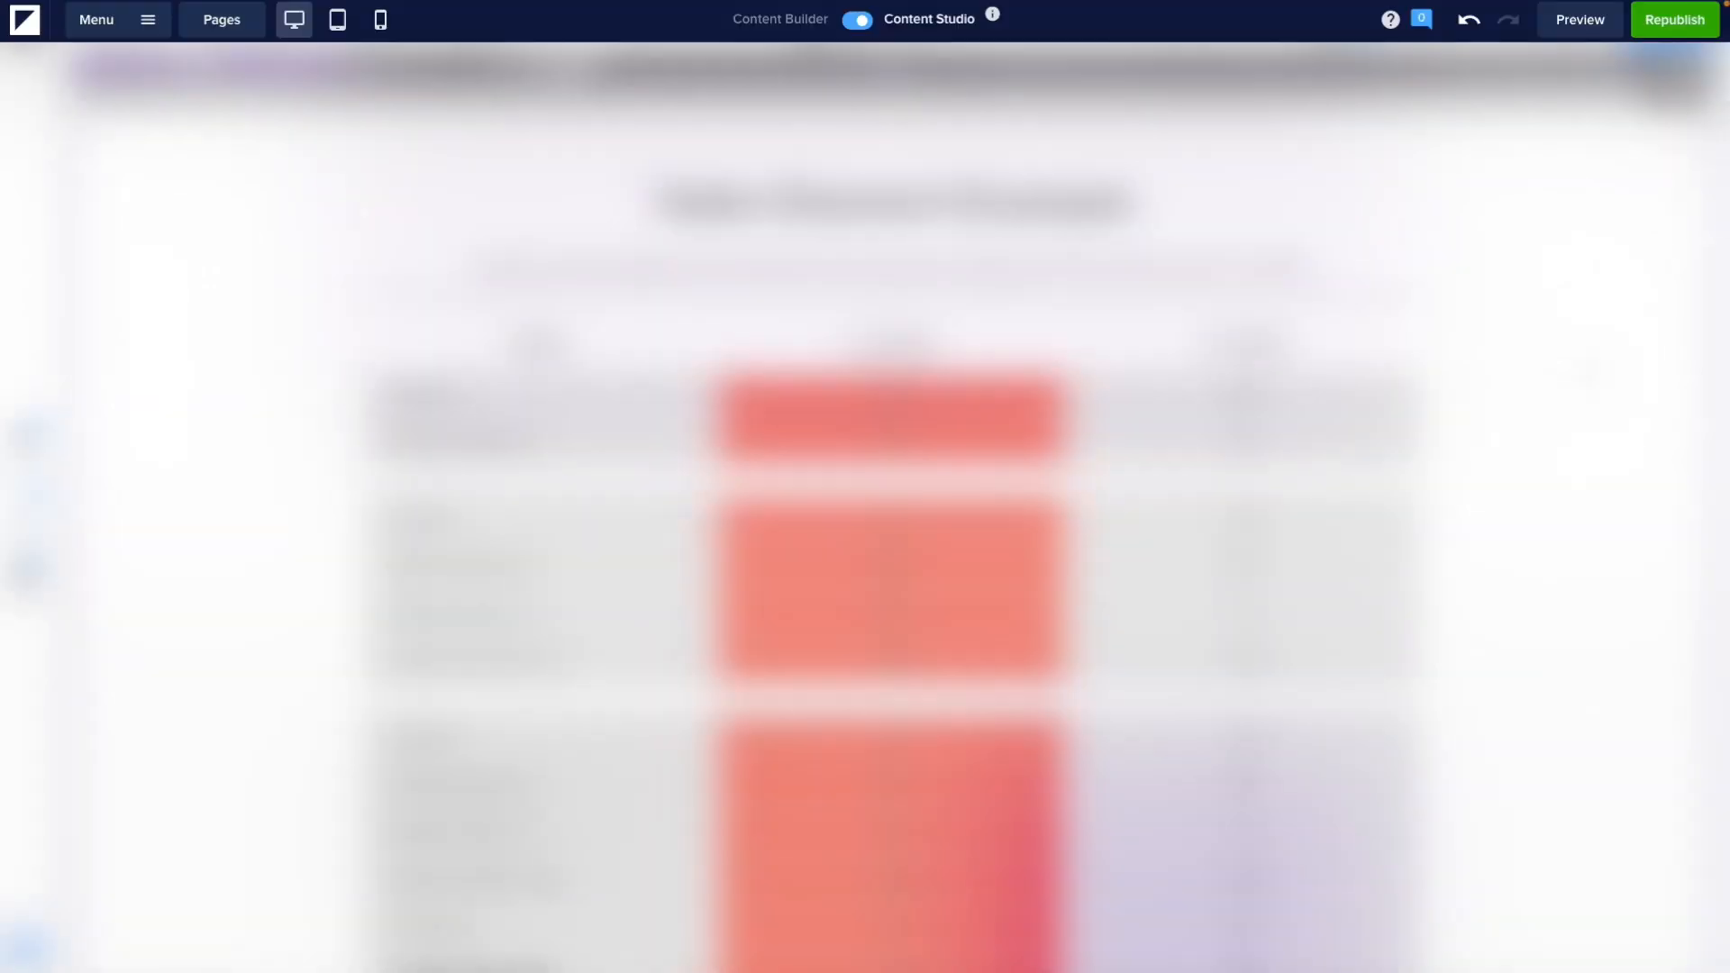
Apply the Heading 4 style to the description line under the Table Element Example title and pick a text color for it.
{"action": "scroll", "coordinate": [1595, 531], "scroll_direction": "down", "scroll_amount": 10}
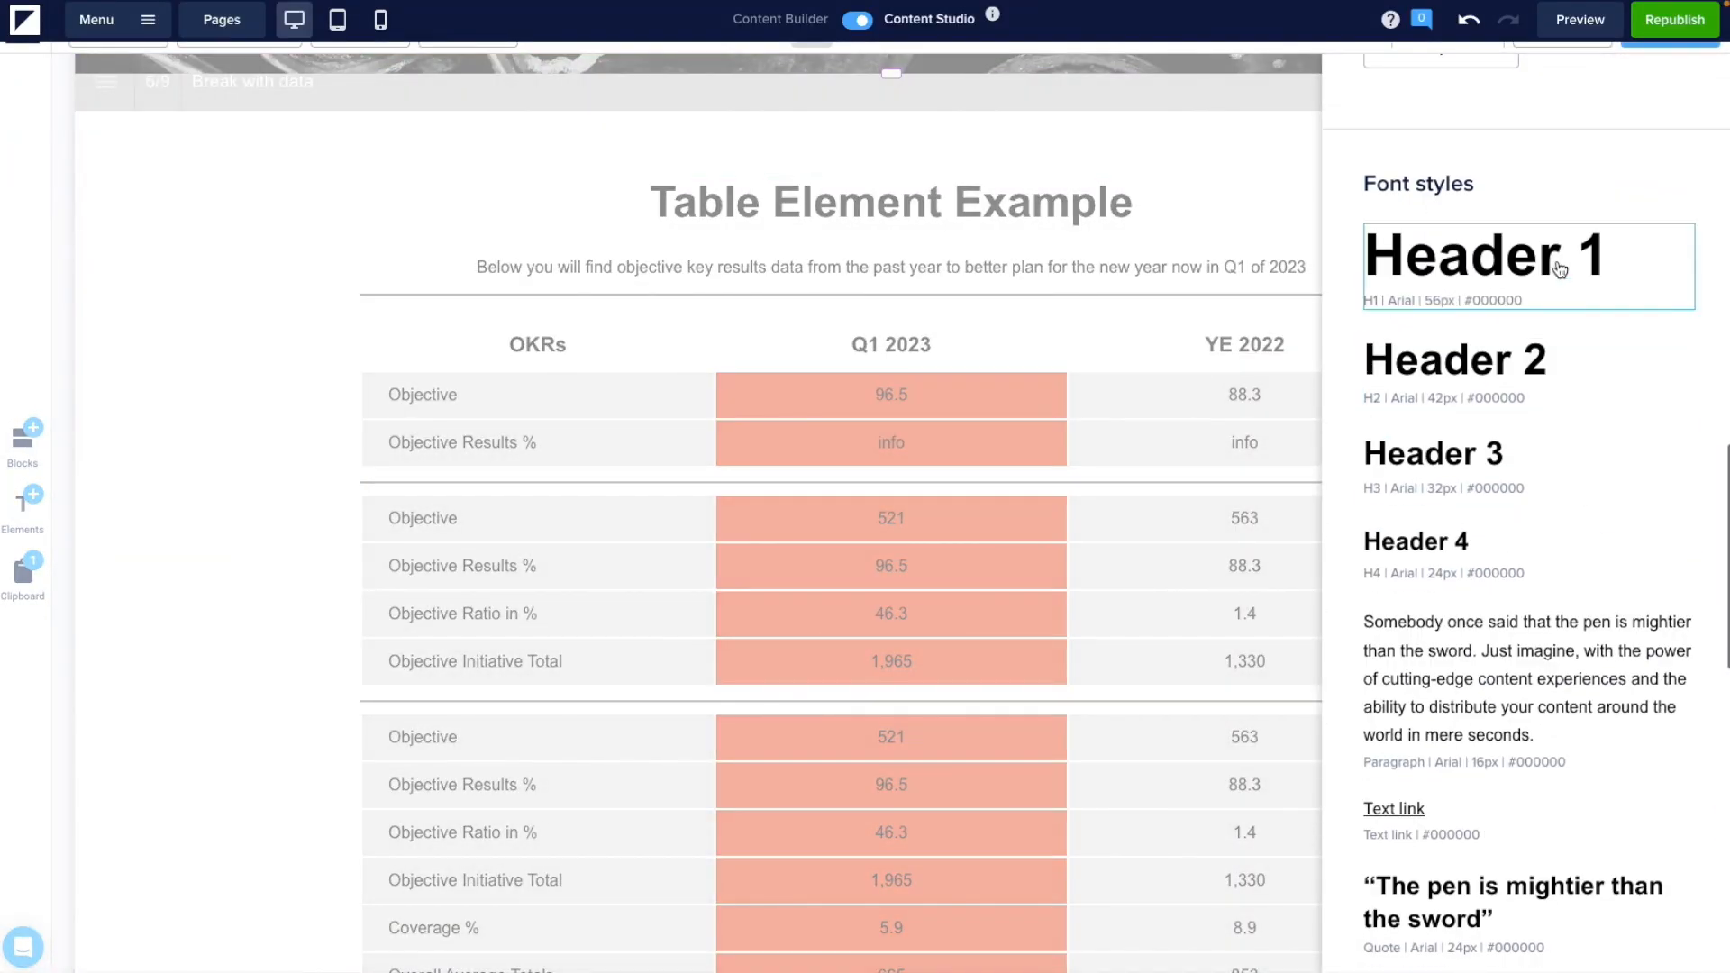
{"action": "left_click", "coordinate": [1219, 267]}
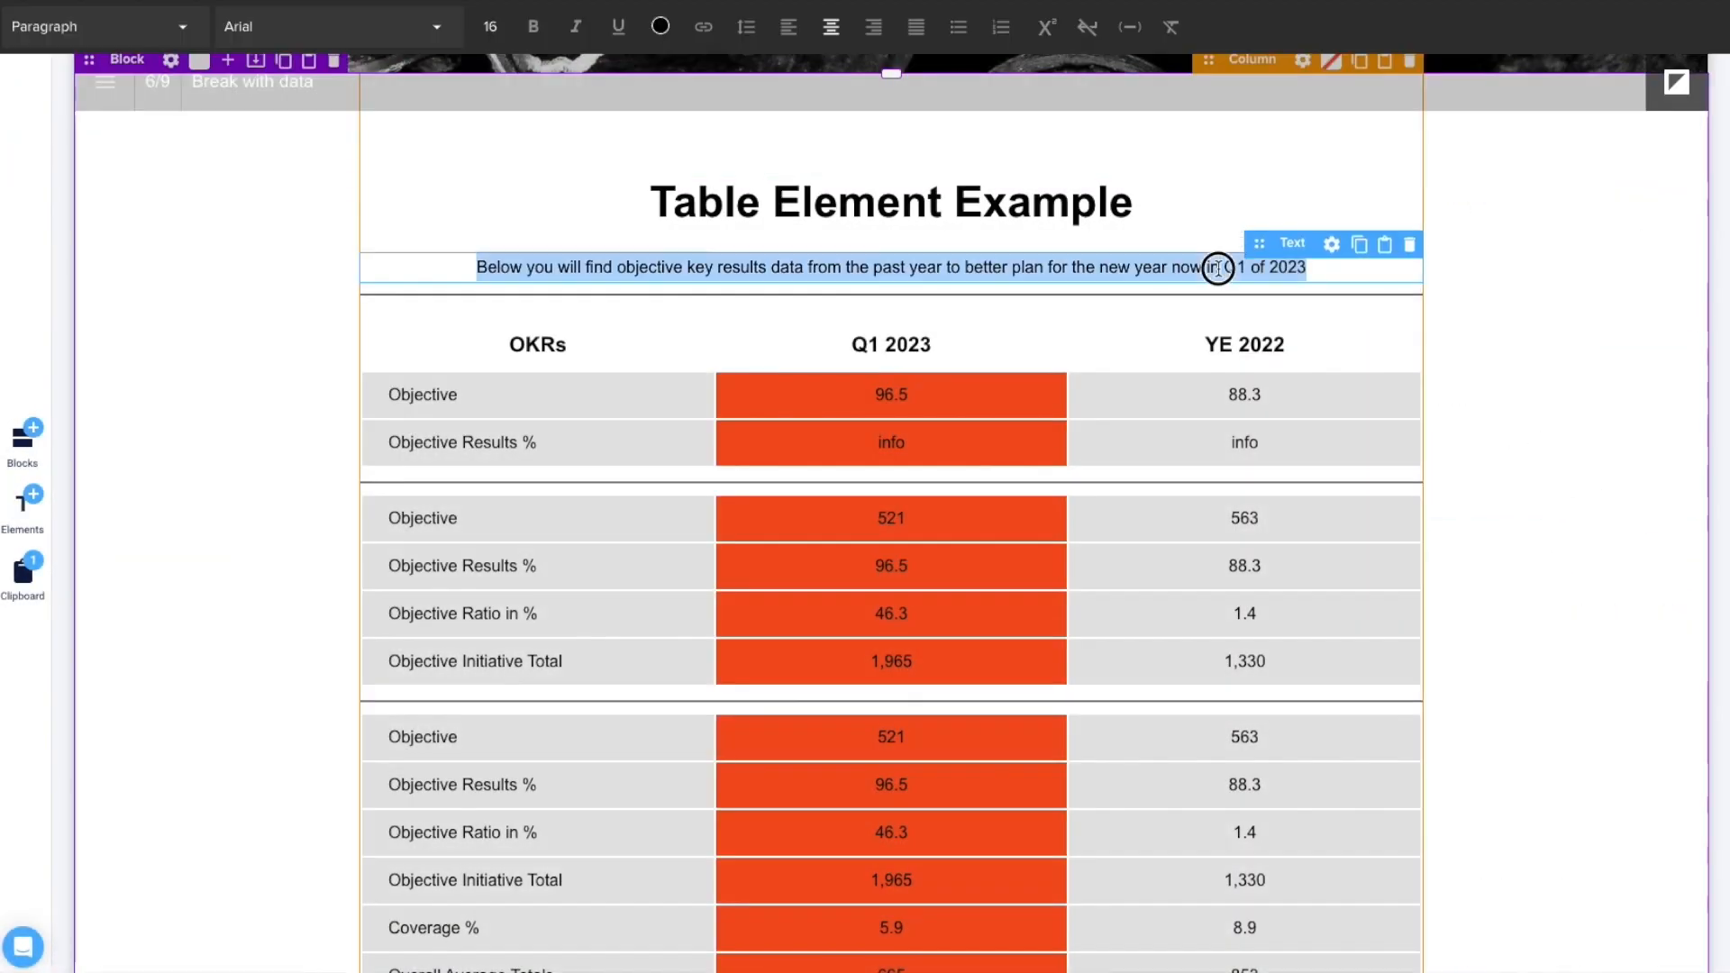
{"action": "left_click", "coordinate": [182, 27]}
{"action": "left_click", "coordinate": [162, 201]}
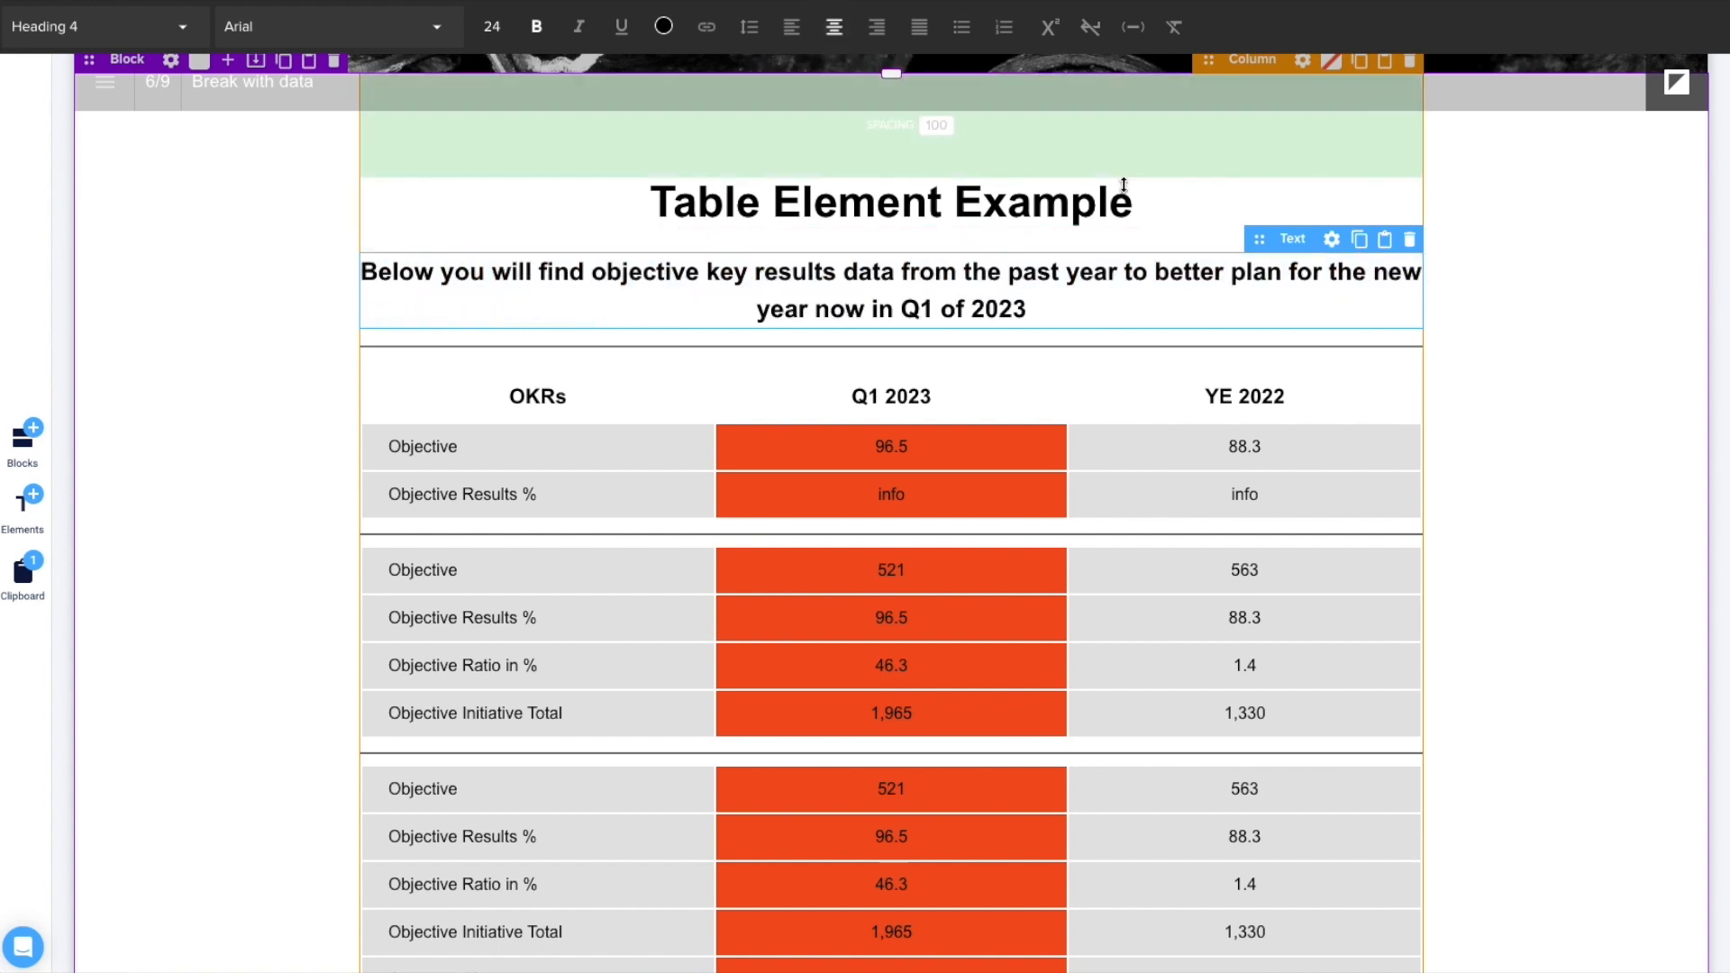
{"action": "left_click", "coordinate": [663, 26]}
{"action": "left_click", "coordinate": [746, 344]}
{"action": "left_click", "coordinate": [719, 344]}
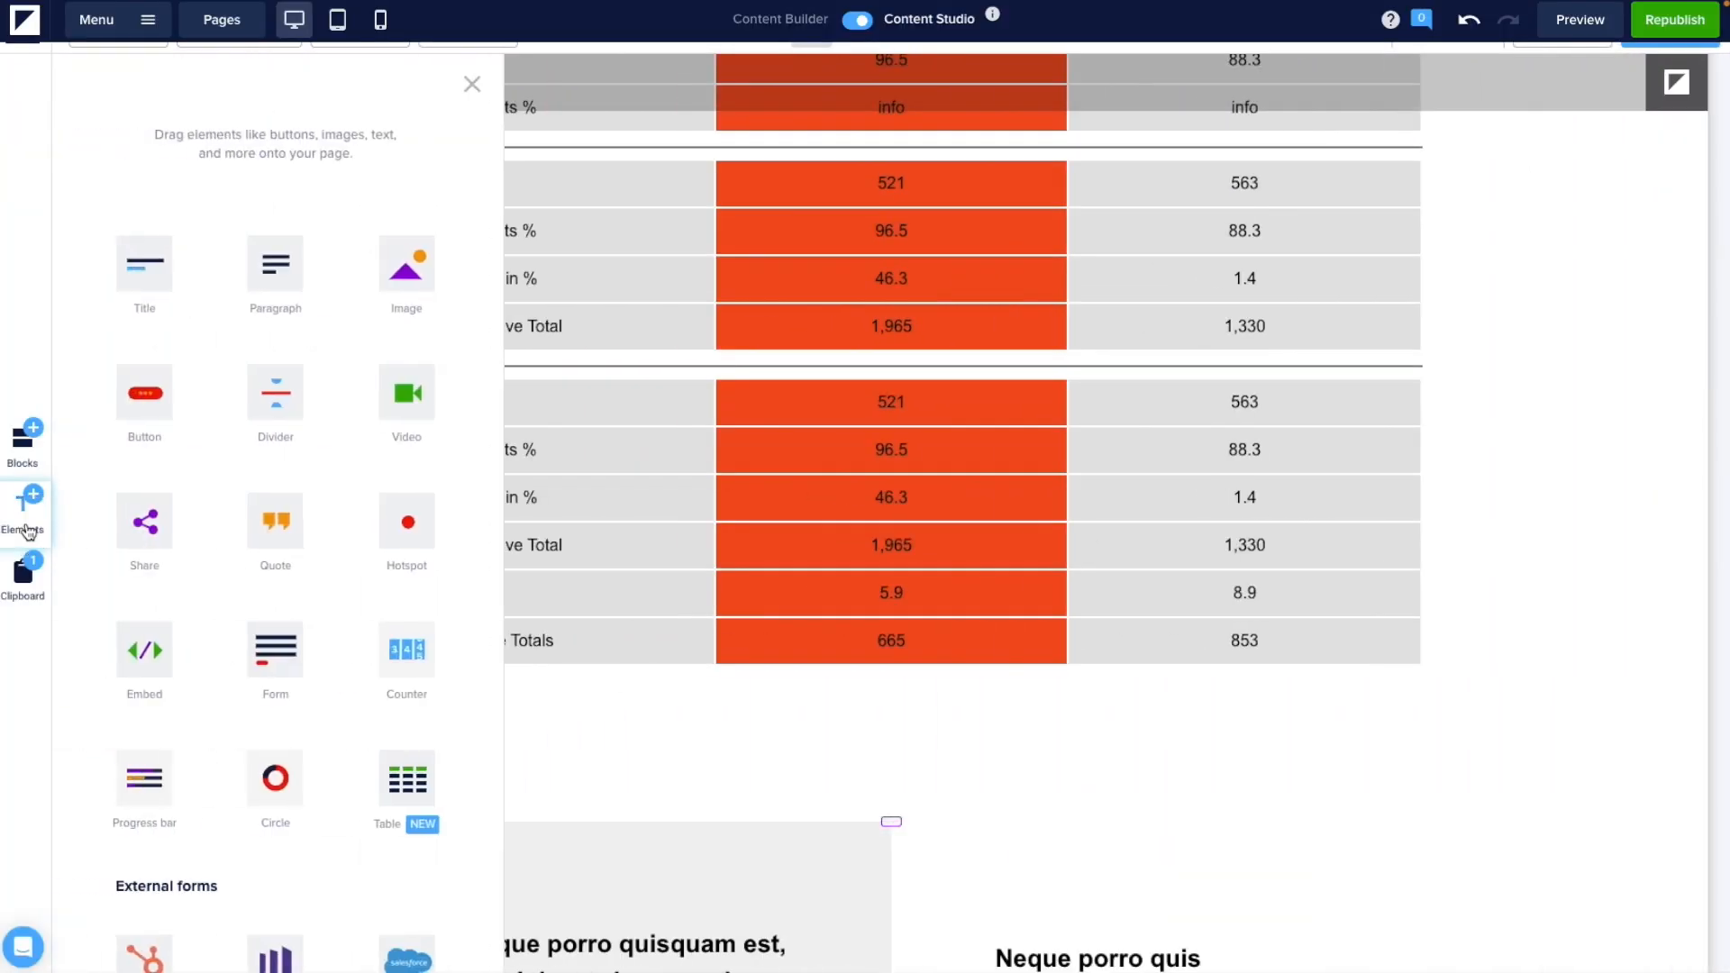
Add a button element below the last data table and choose an overlay as its link target.
{"action": "left_click_drag", "start_coordinate": [144, 394], "coordinate": [618, 700]}
{"action": "left_click", "coordinate": [788, 441]}
{"action": "left_click", "coordinate": [736, 577]}
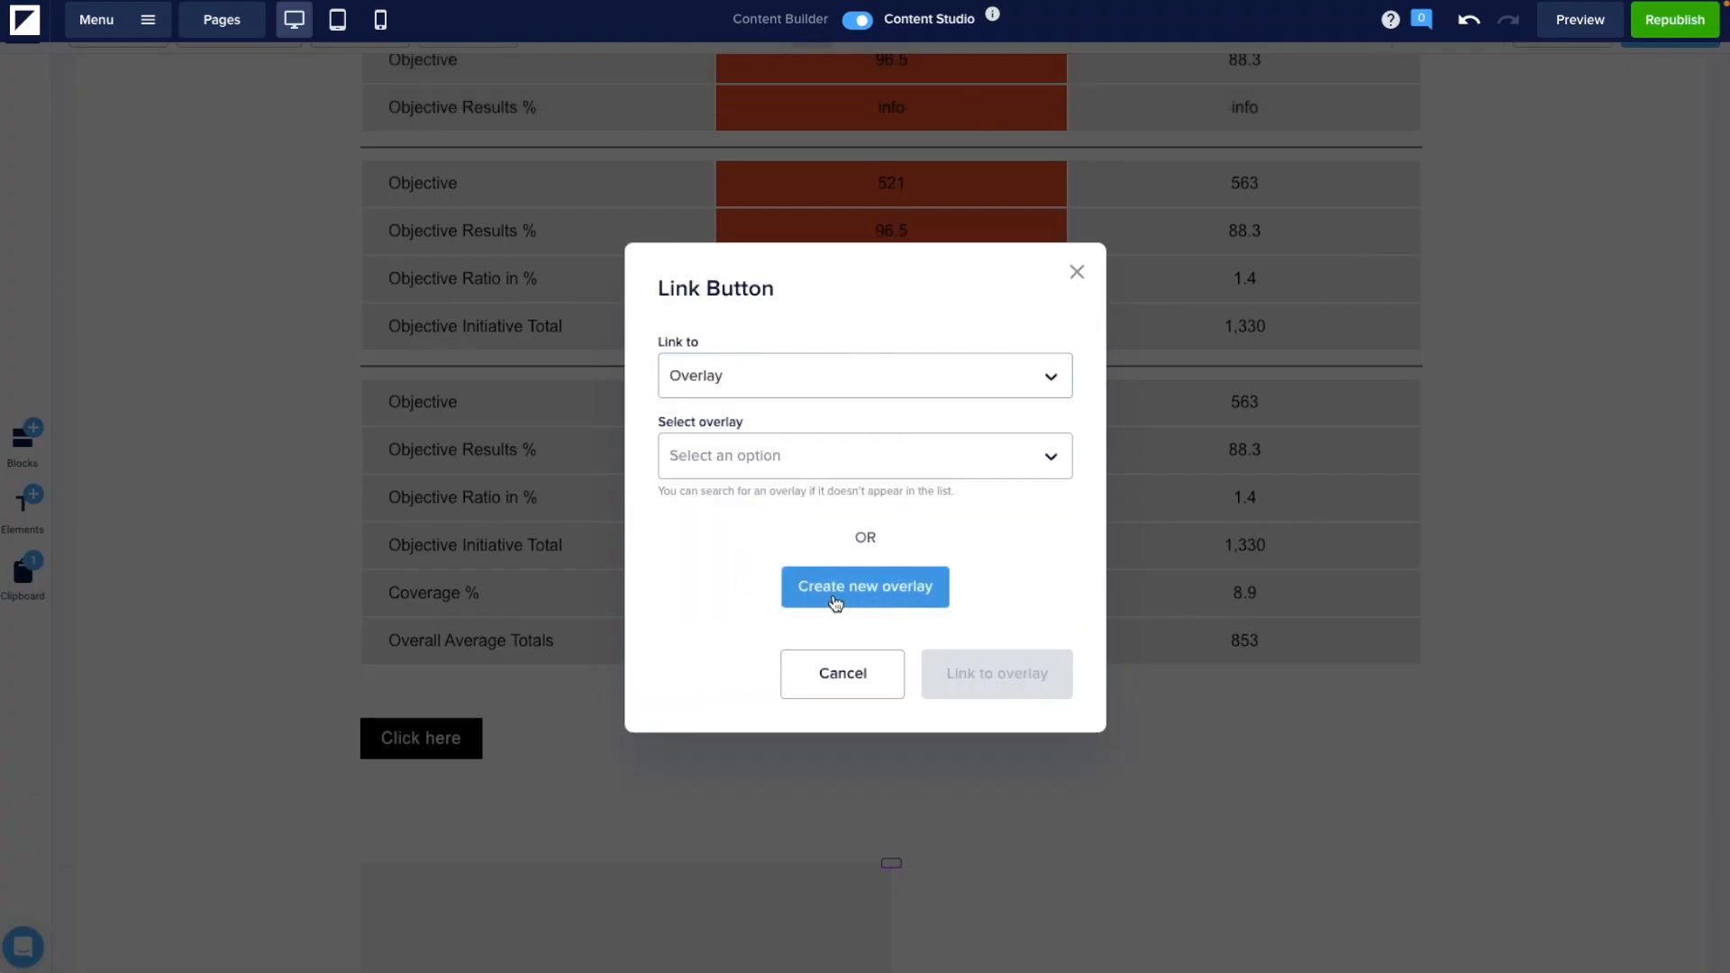
Create a new overlay named "Table-Description-Information" for the button, using the Foleon template Overlay small visual.
{"action": "left_click", "coordinate": [859, 602]}
{"action": "type", "text": "Table-Description-Informa"}
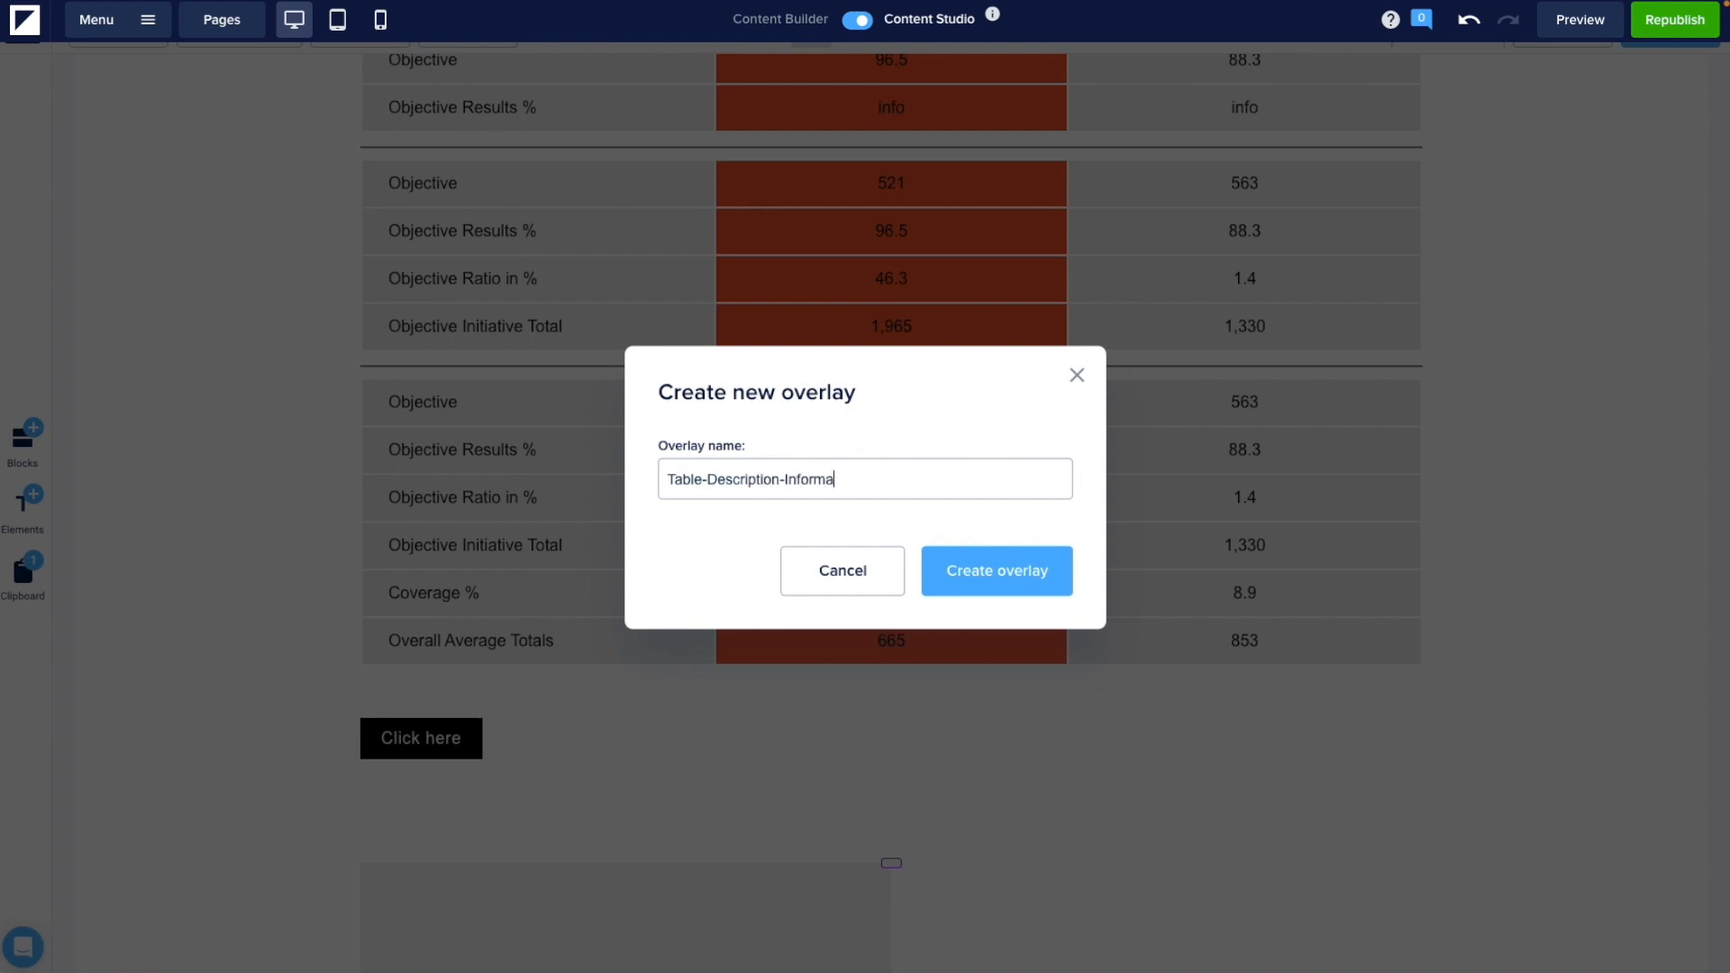
{"action": "left_click", "coordinate": [976, 563]}
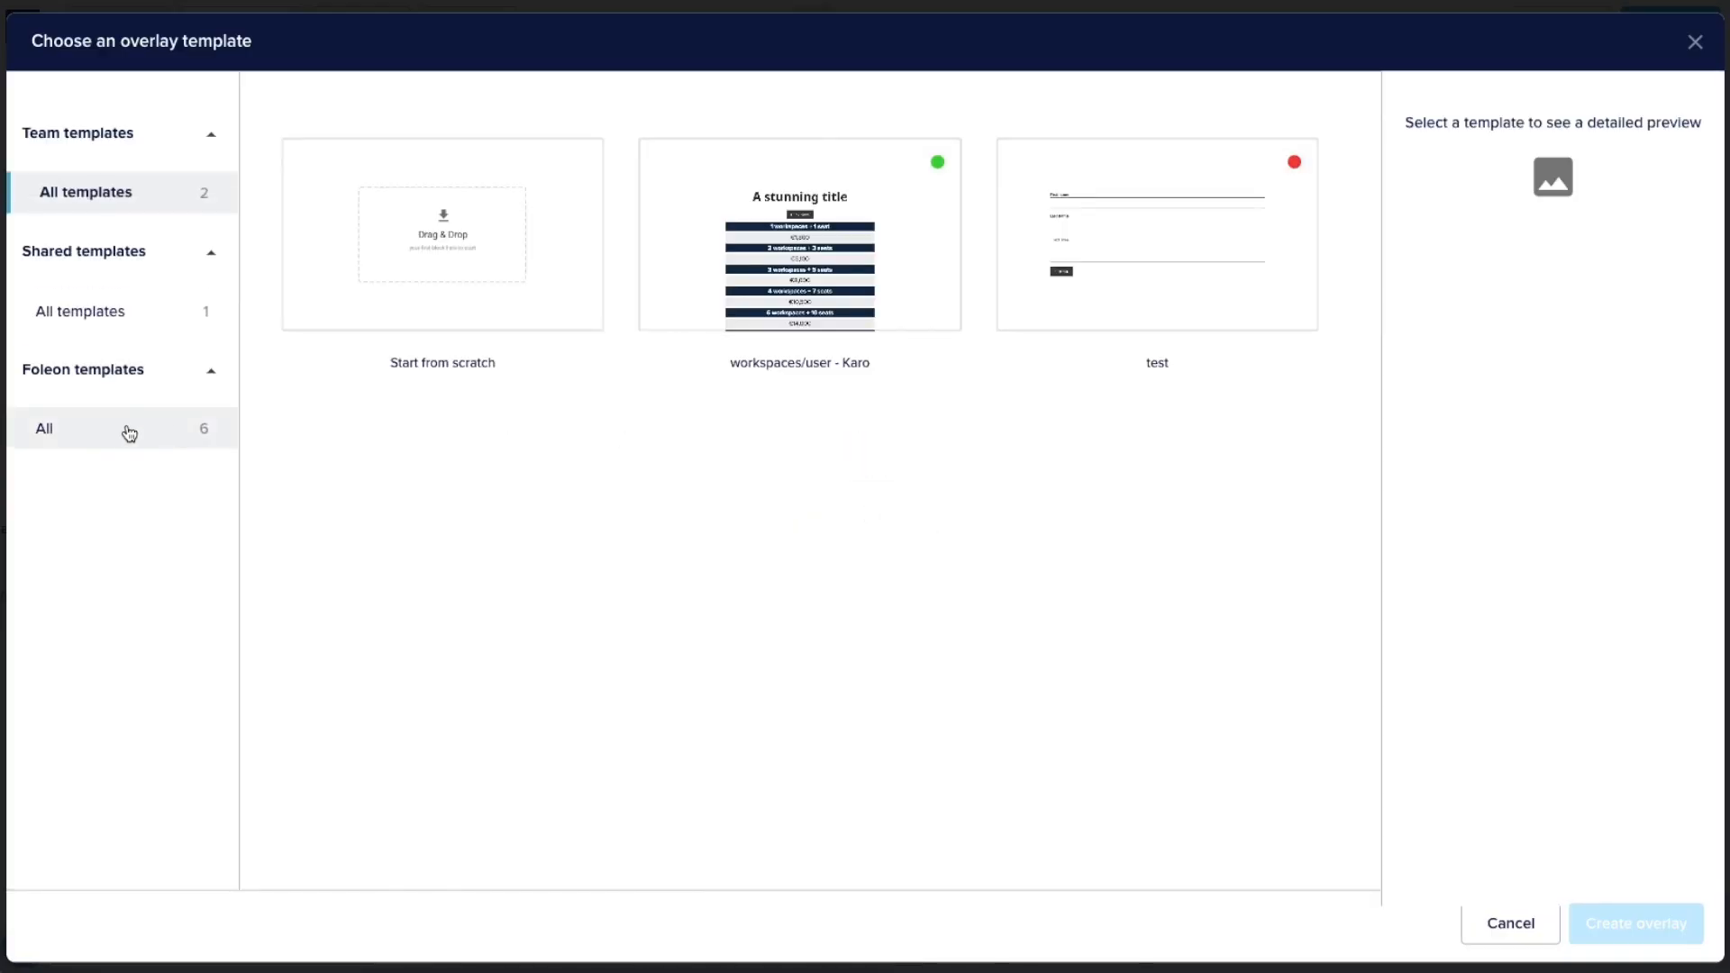
{"action": "left_click", "coordinate": [127, 436]}
{"action": "left_click", "coordinate": [792, 541]}
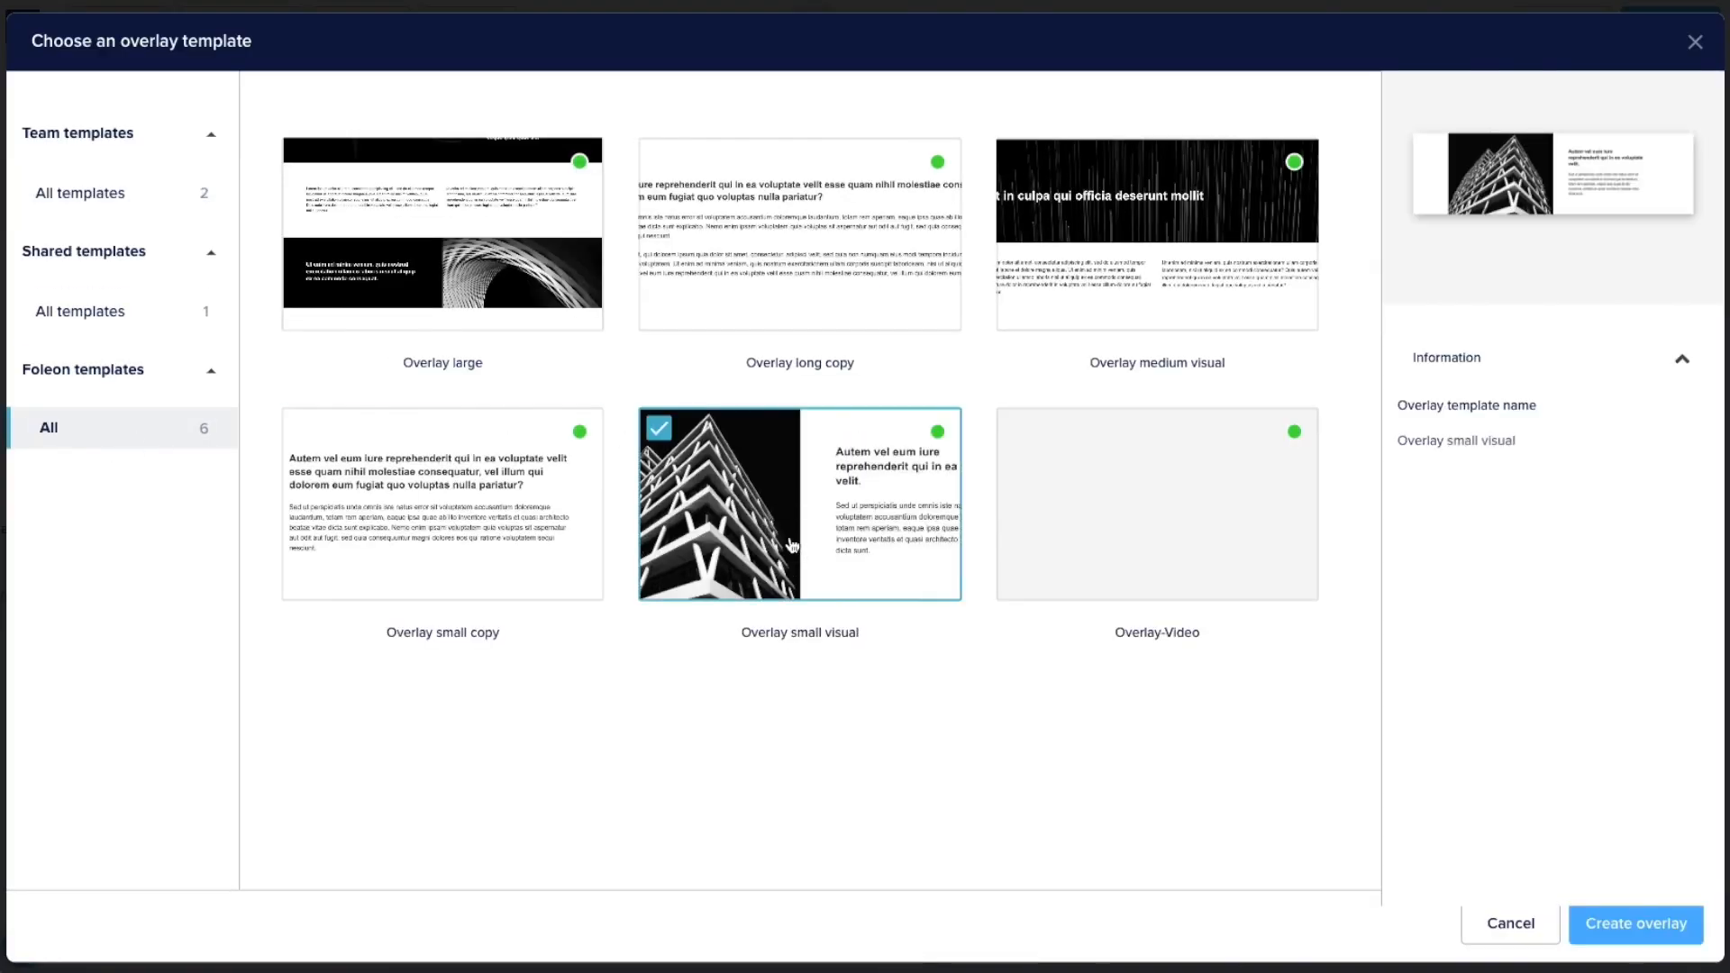
{"action": "left_click", "coordinate": [1599, 923]}
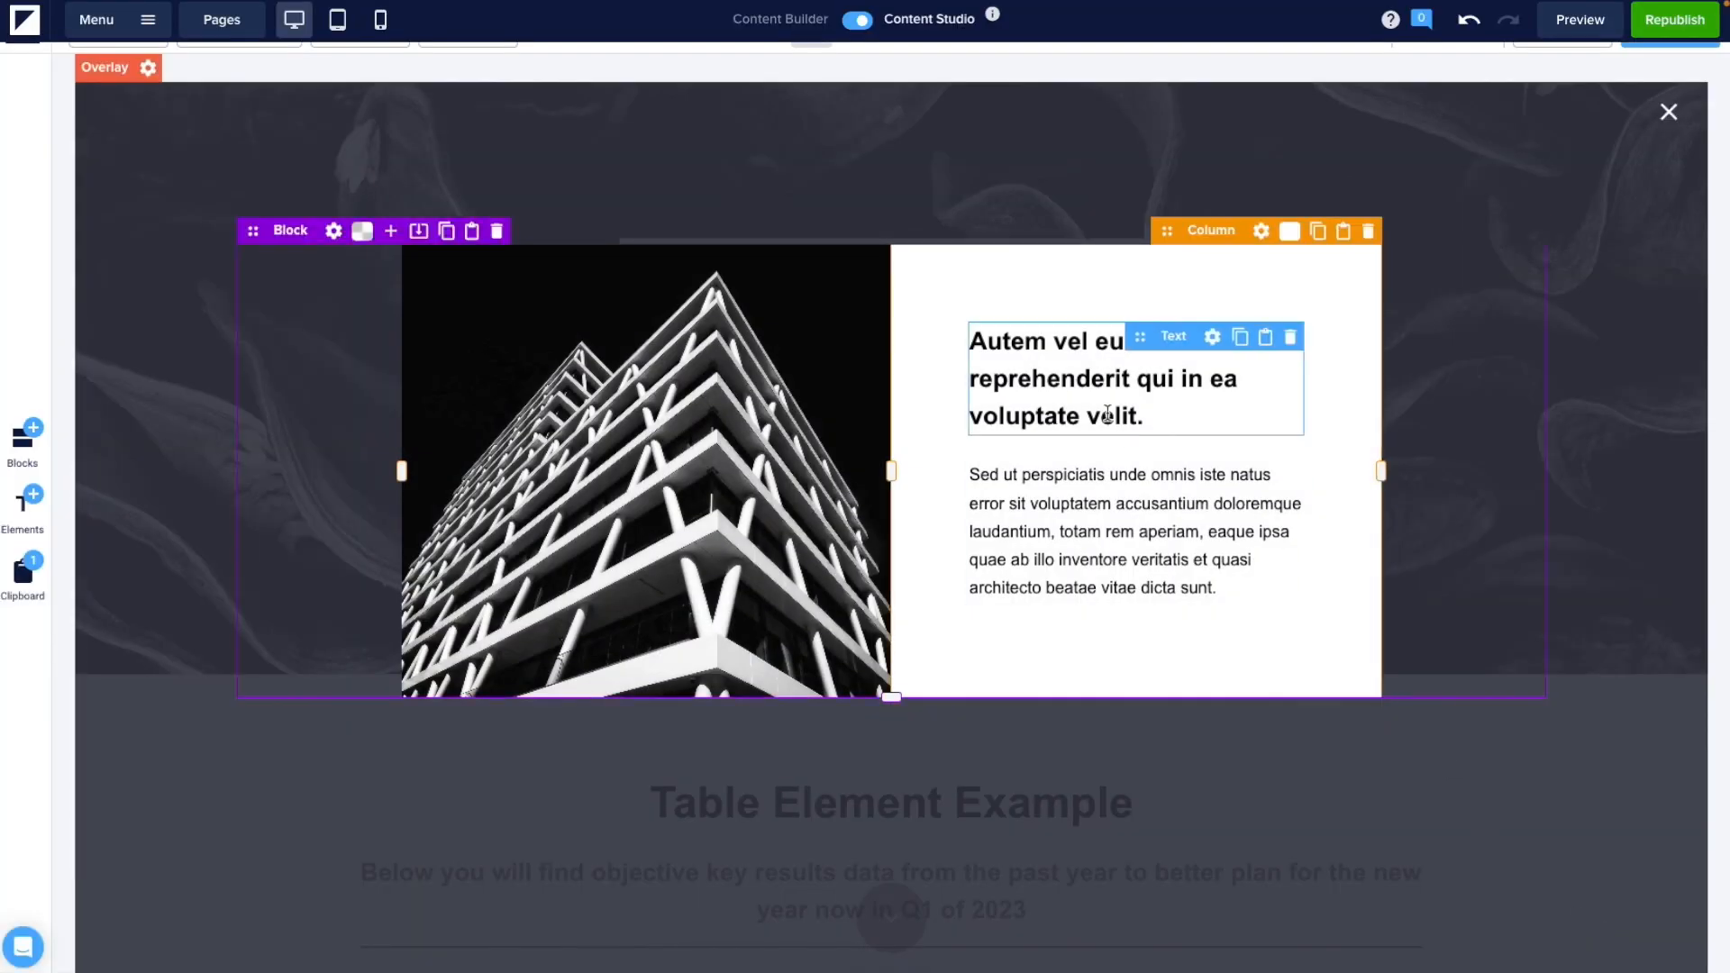
Replace the overlay's heading text with "Table info!".
{"action": "triple_click", "coordinate": [1107, 414]}
{"action": "type", "text": "Table info!"}
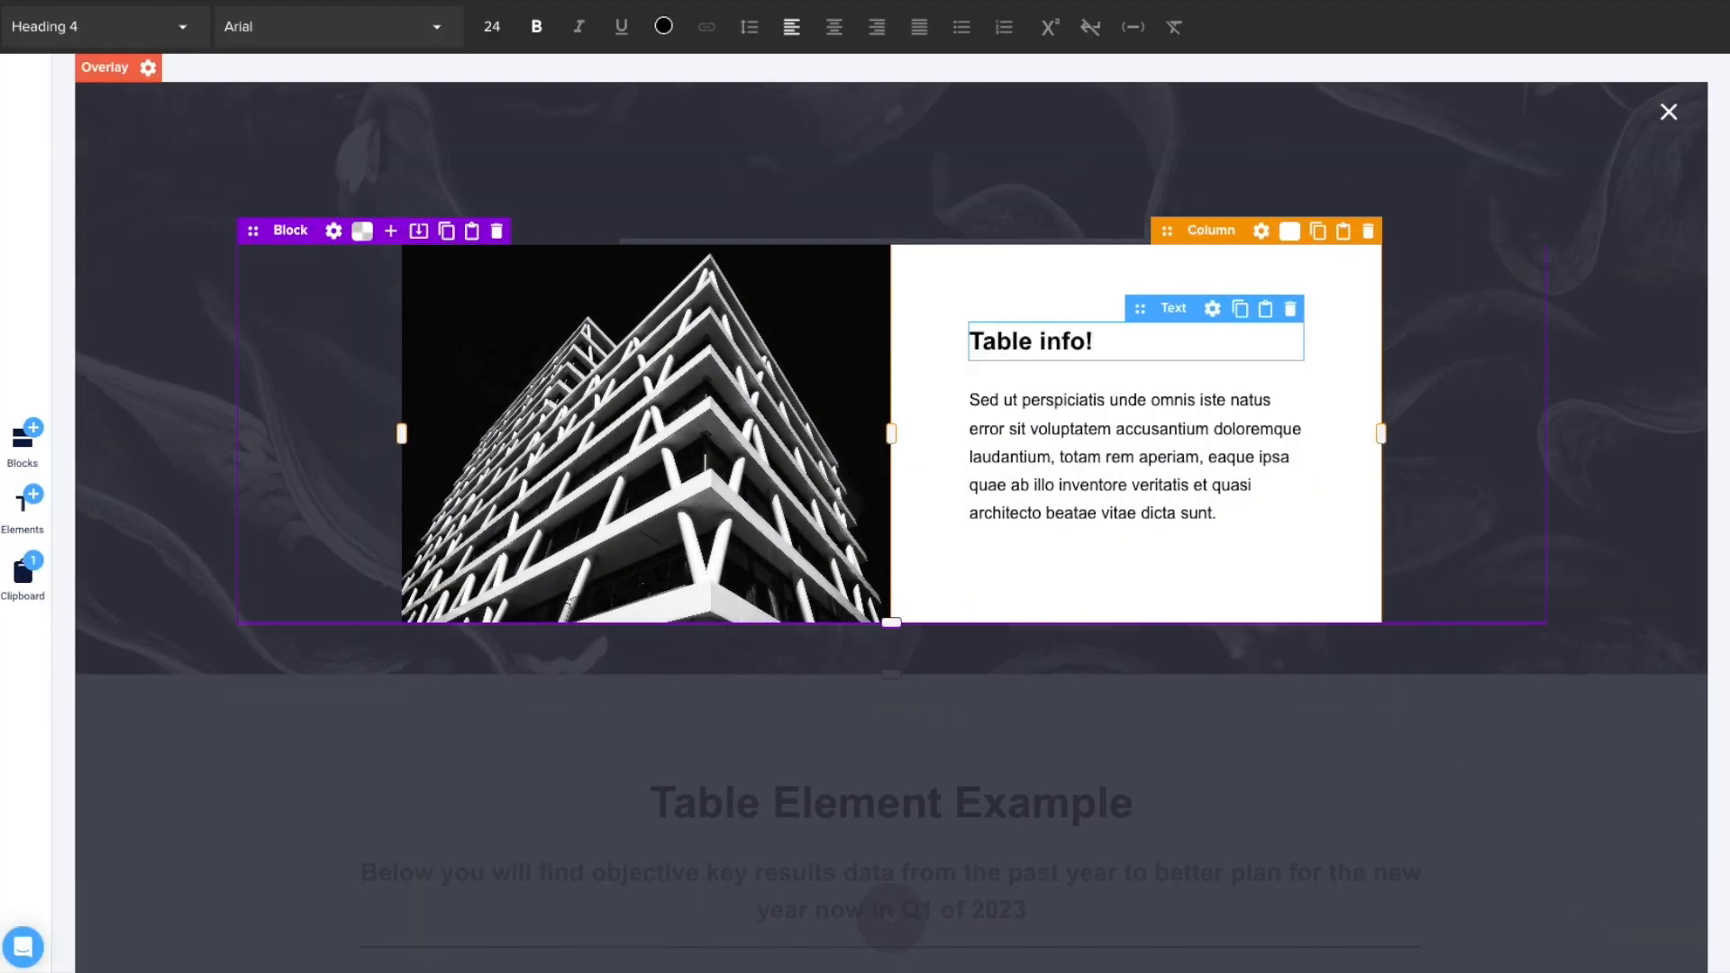
{"action": "left_click", "coordinate": [1571, 309]}
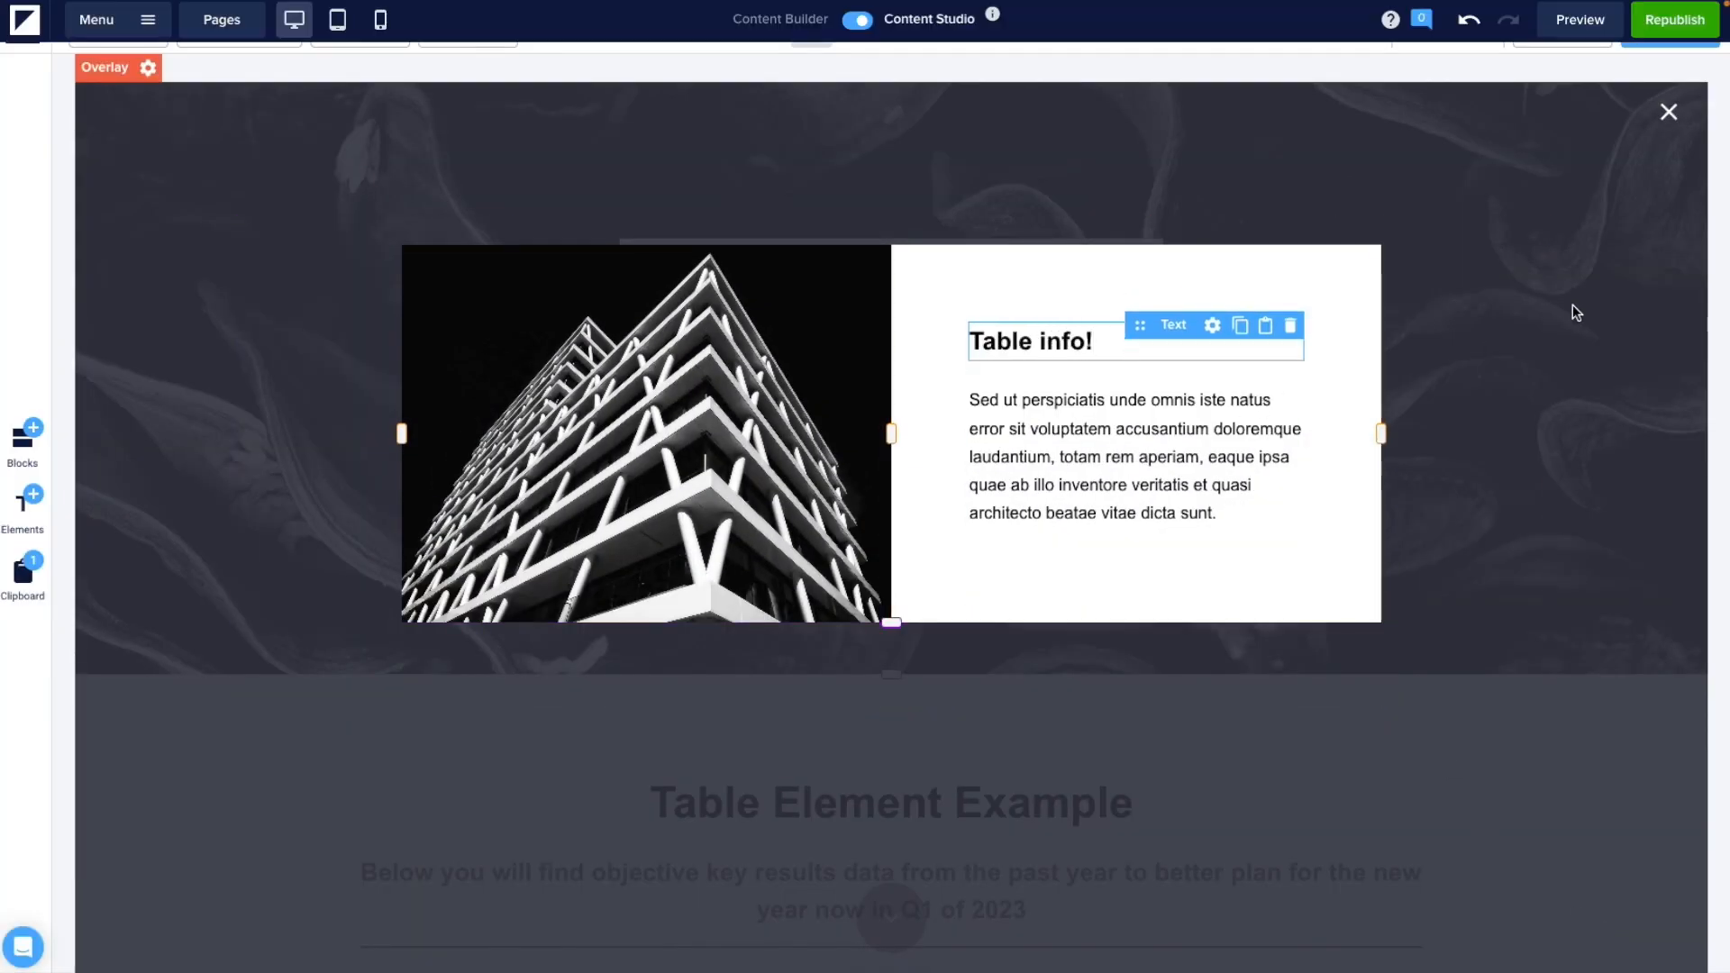
Close the overlay and view the document's list of overlays.
{"action": "left_click", "coordinate": [1669, 112]}
{"action": "left_click", "coordinate": [117, 50]}
{"action": "left_click", "coordinate": [132, 85]}
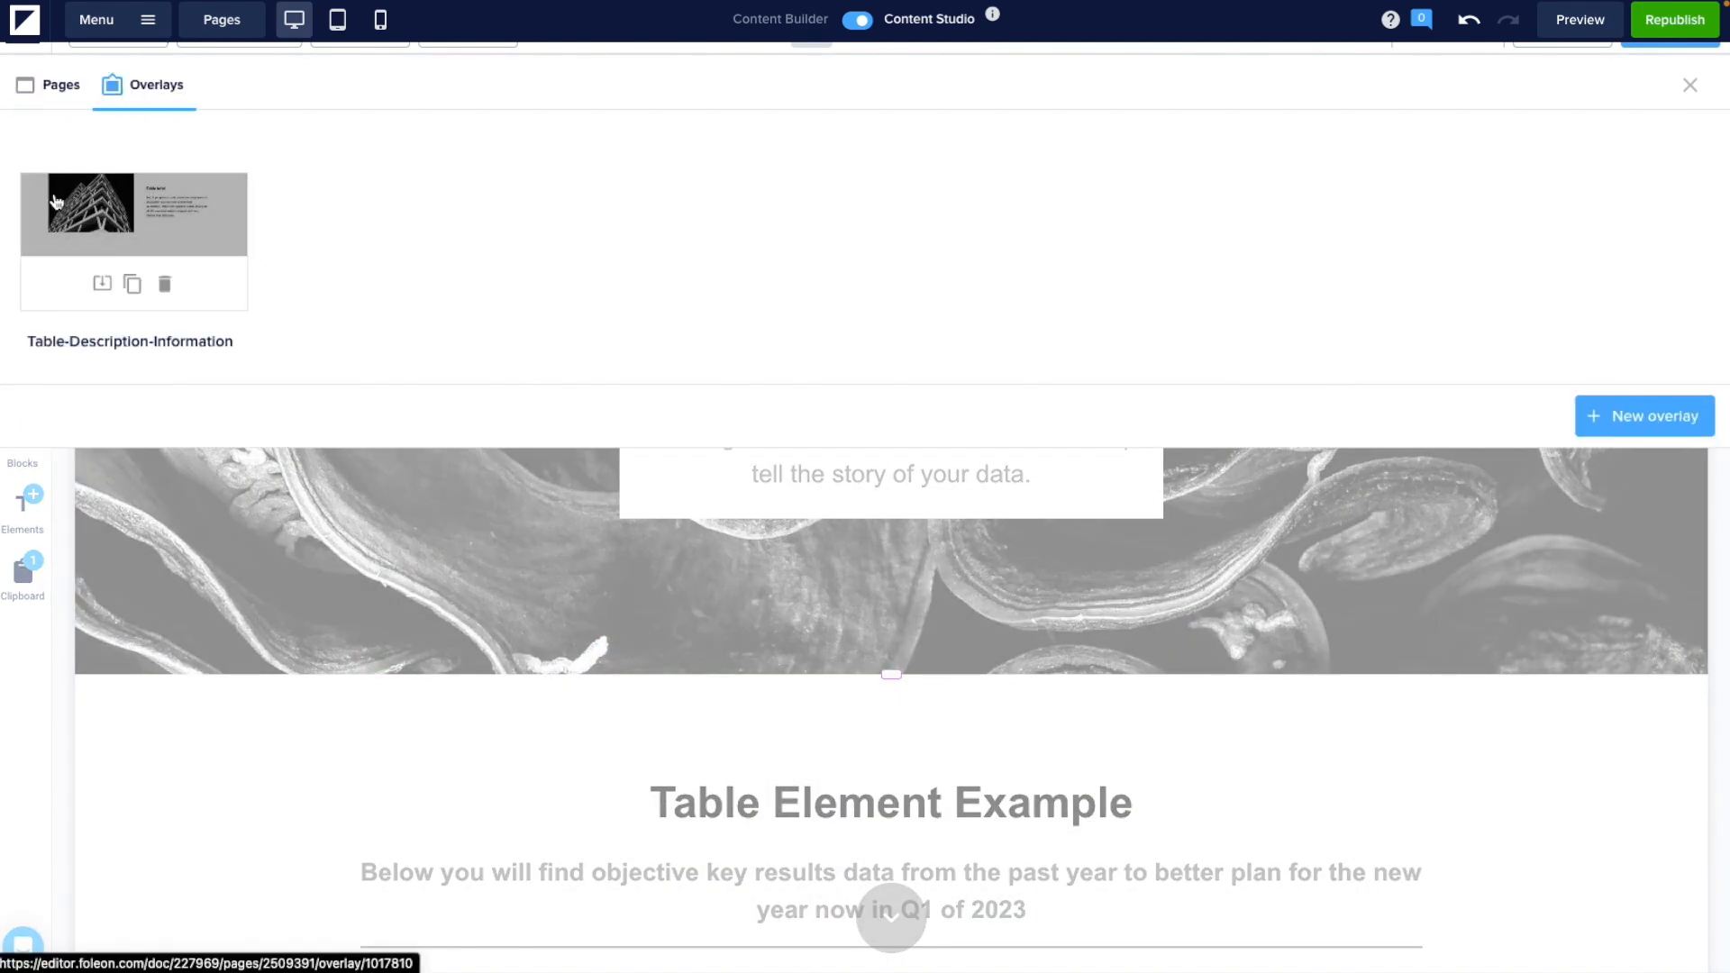
Change the label of the button below the last table to "Learn More about this Table!" and center the button.
{"action": "scroll", "coordinate": [430, 678], "scroll_direction": "down", "scroll_amount": 10}
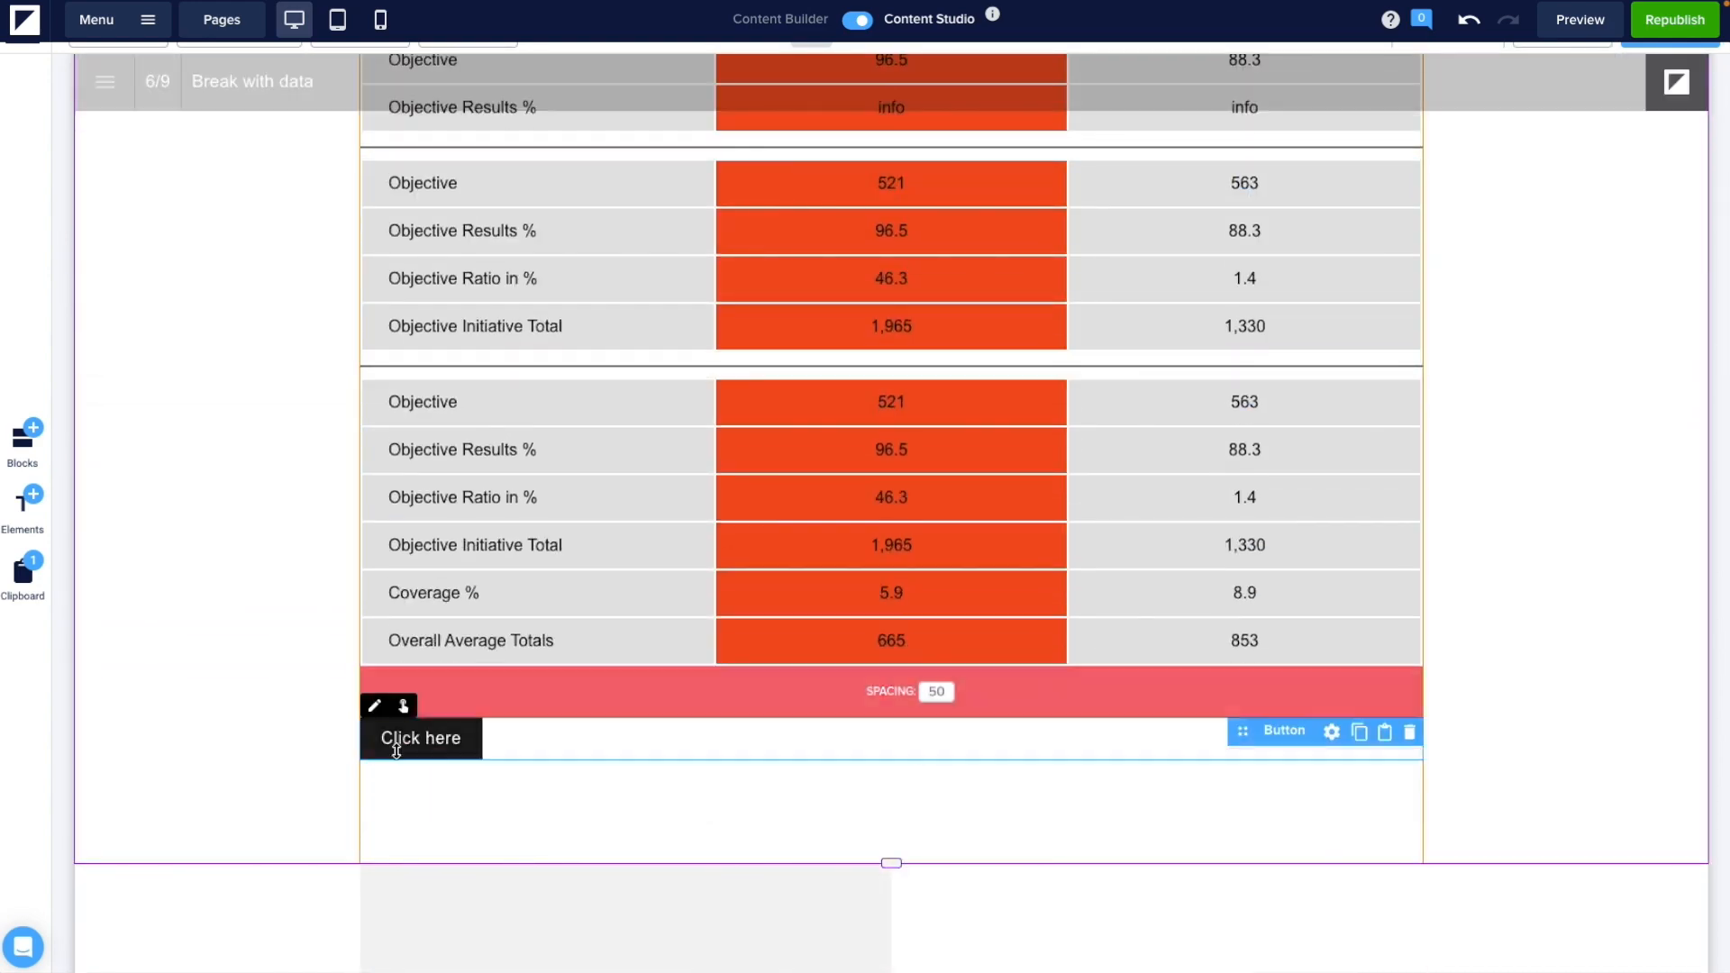
{"action": "double_click", "coordinate": [403, 739]}
{"action": "type", "text": "Learn More about"}
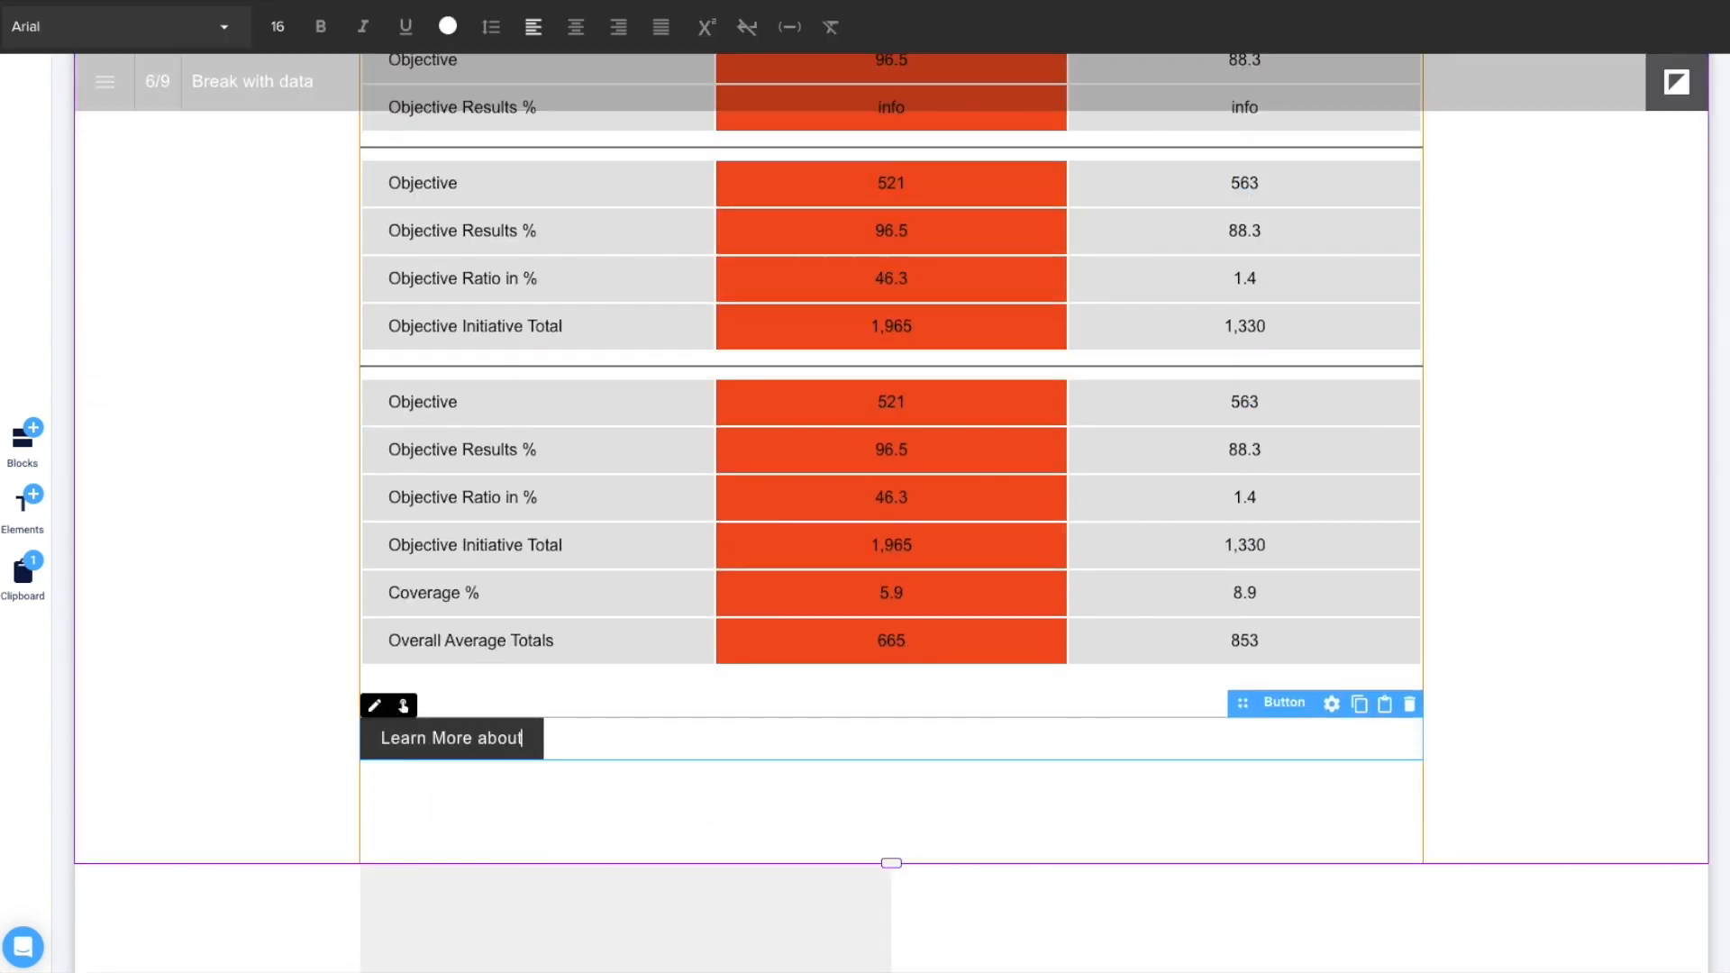
{"action": "type", "text": " this Table!"}
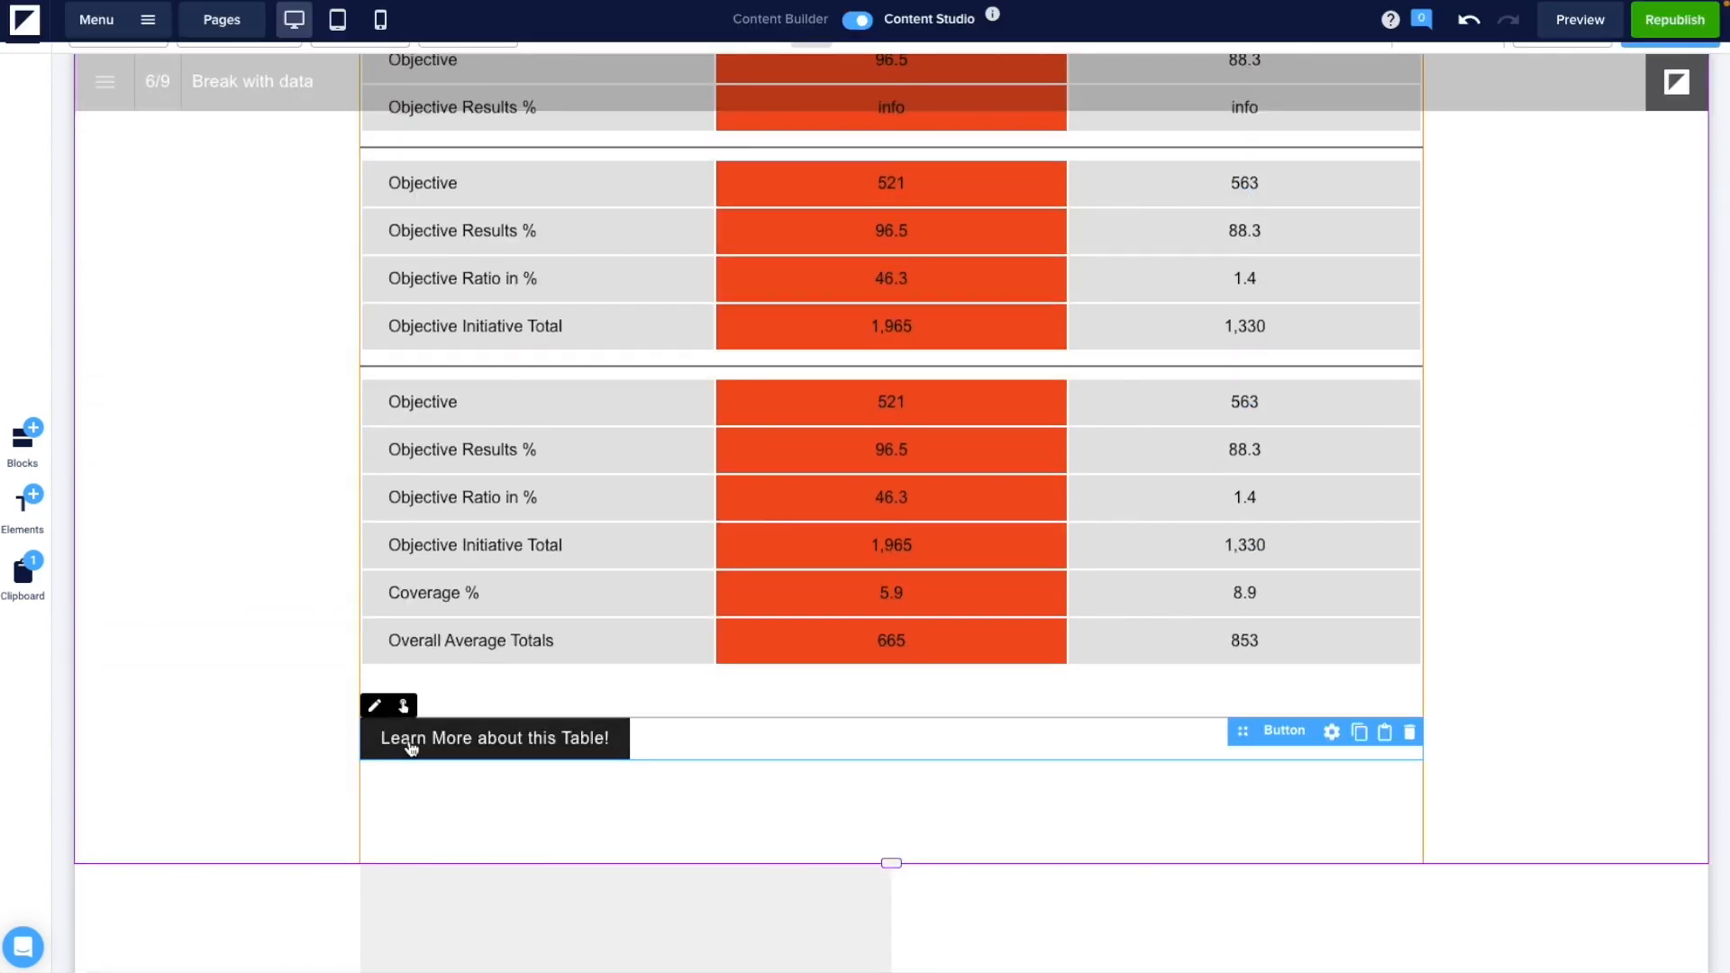
{"action": "left_click", "coordinate": [575, 27]}
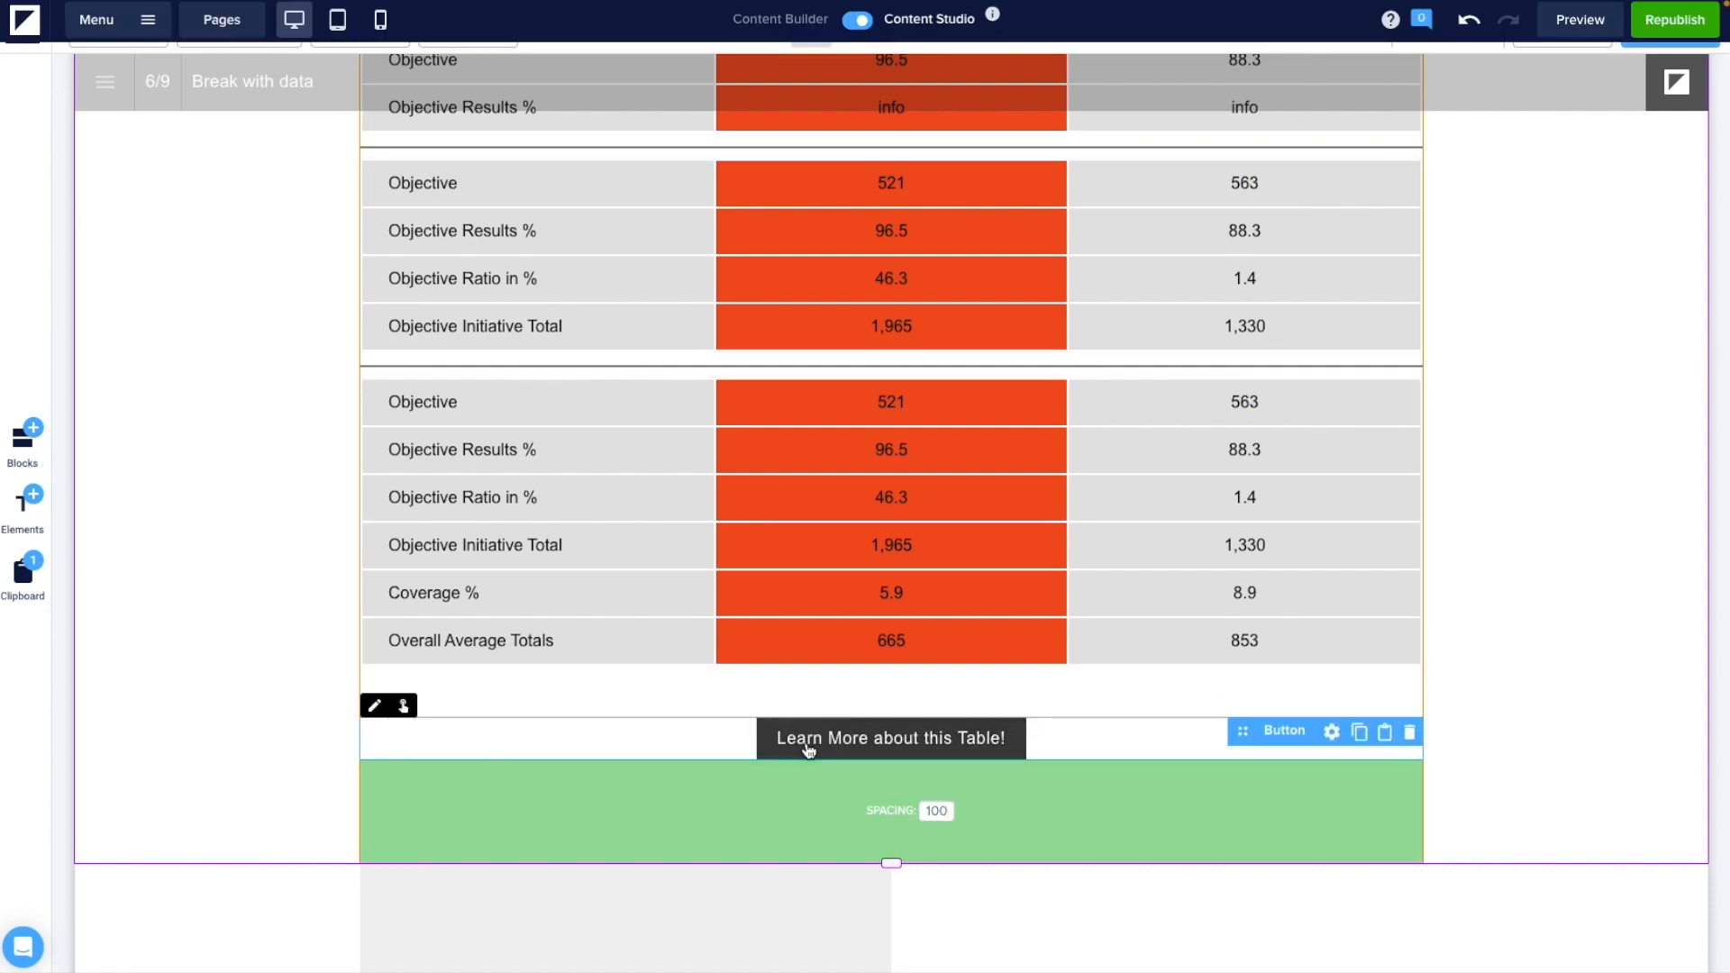
Follow the button's link to check its overlay, then close the overlay.
{"action": "left_click", "coordinate": [404, 705]}
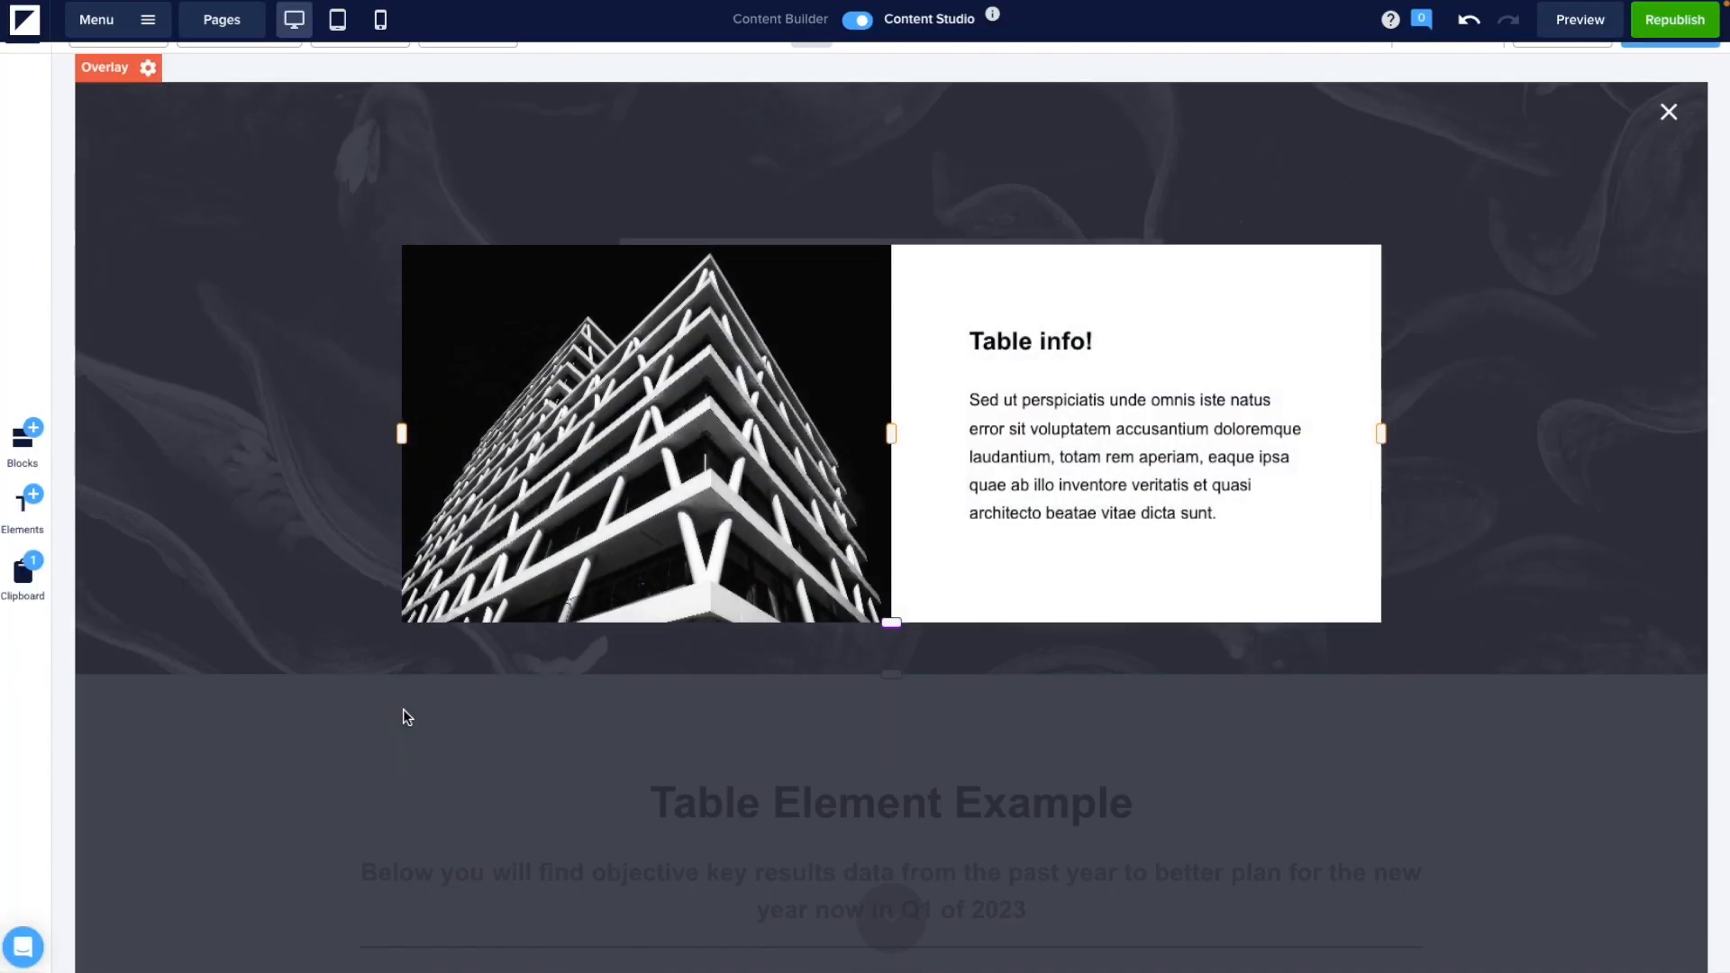
{"action": "left_click", "coordinate": [1668, 111]}
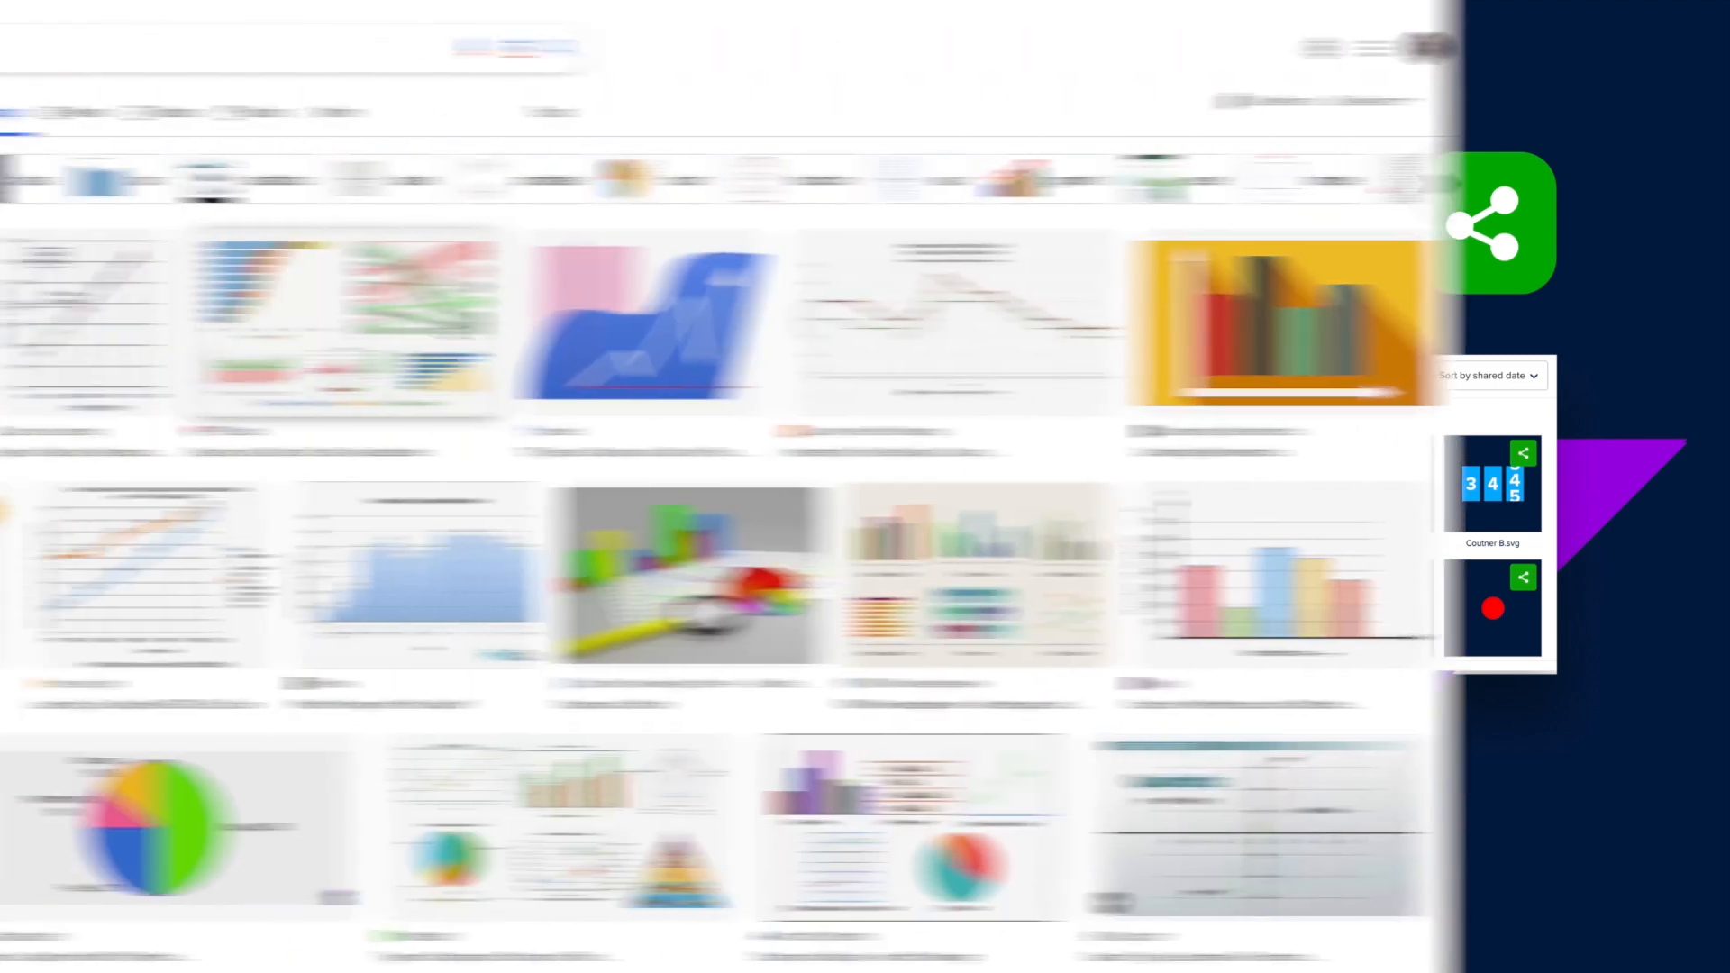
Examine the embedded Flourish and Infogram chart examples on the published Embed page.
{"action": "scroll", "coordinate": [759, 593], "scroll_direction": "down", "scroll_amount": 4}
{"action": "scroll", "coordinate": [760, 593], "scroll_direction": "down", "scroll_amount": 6}
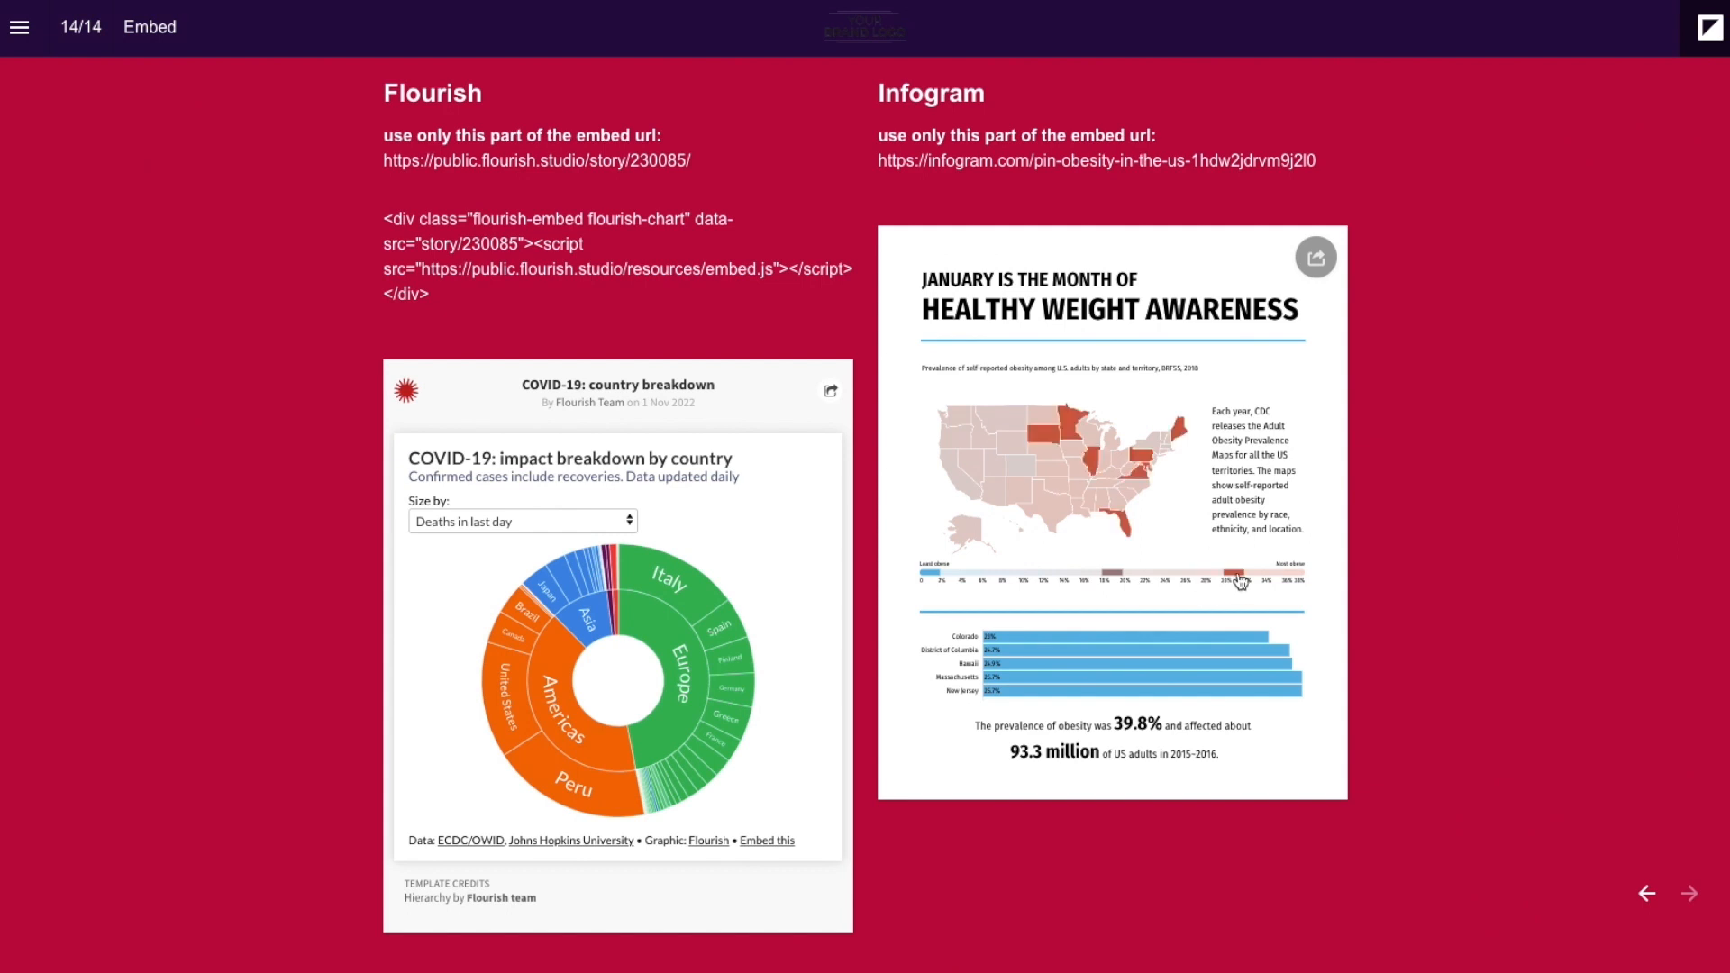
{"action": "mouse_move", "coordinate": [584, 622]}
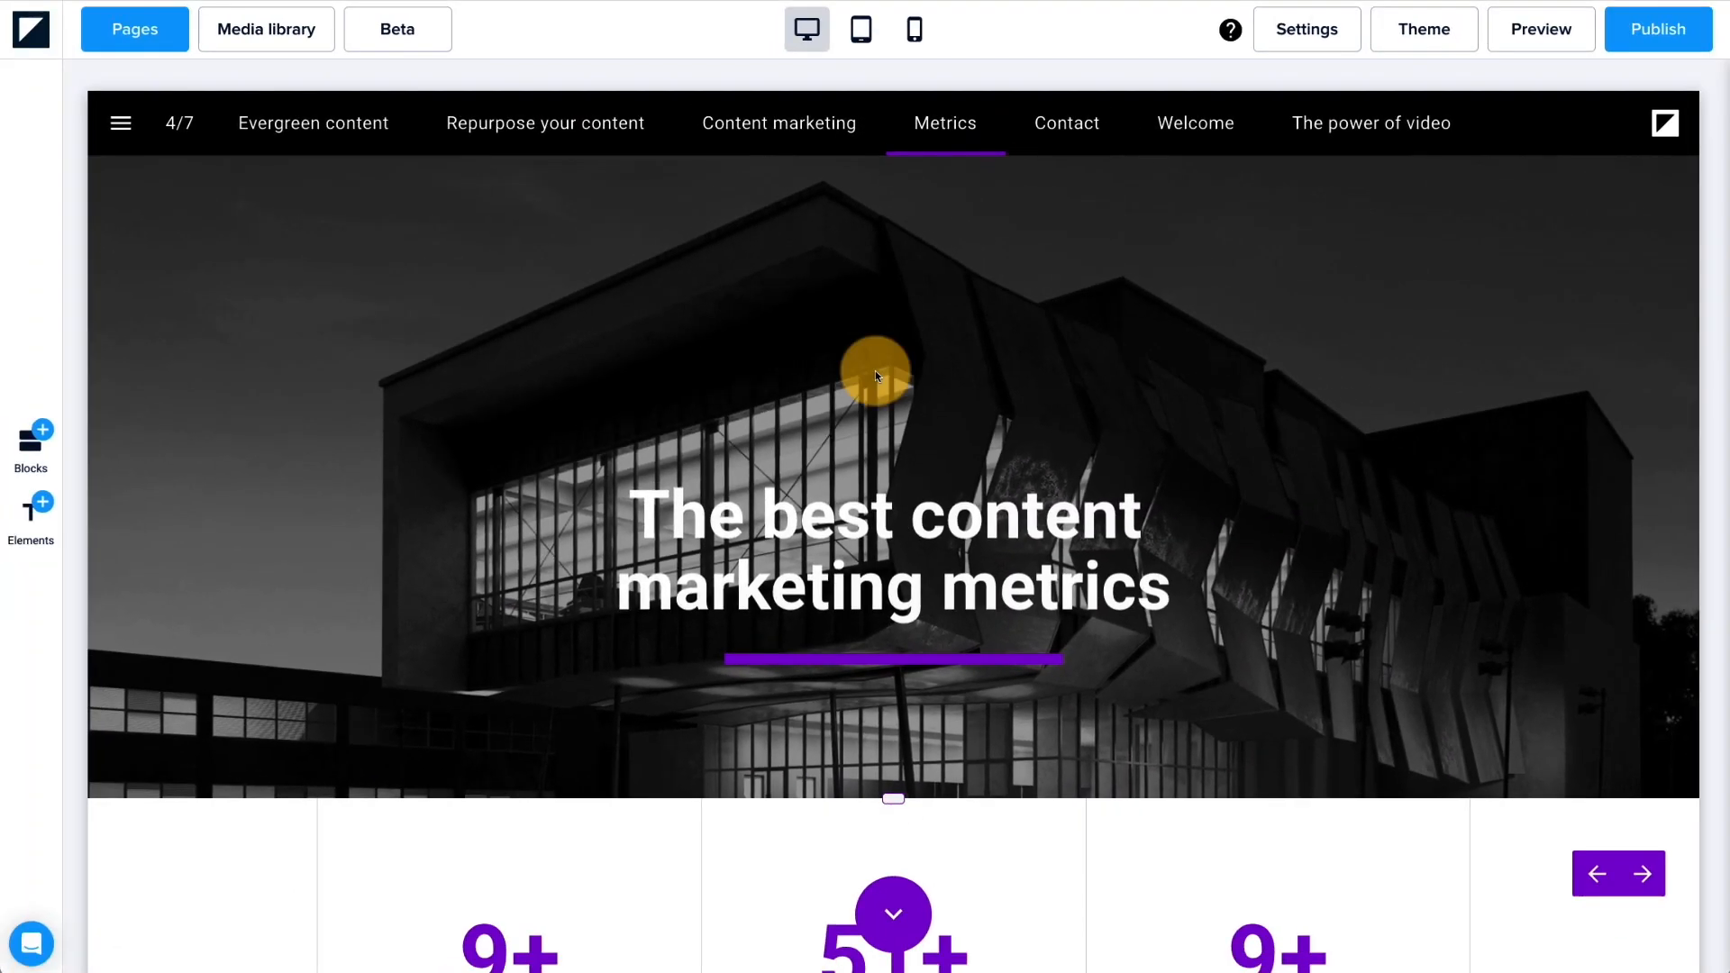
Review the counters, progress bars and circle chart on the Metrics page, and open the list of available elements.
{"action": "scroll", "coordinate": [881, 400], "scroll_direction": "down", "scroll_amount": 2}
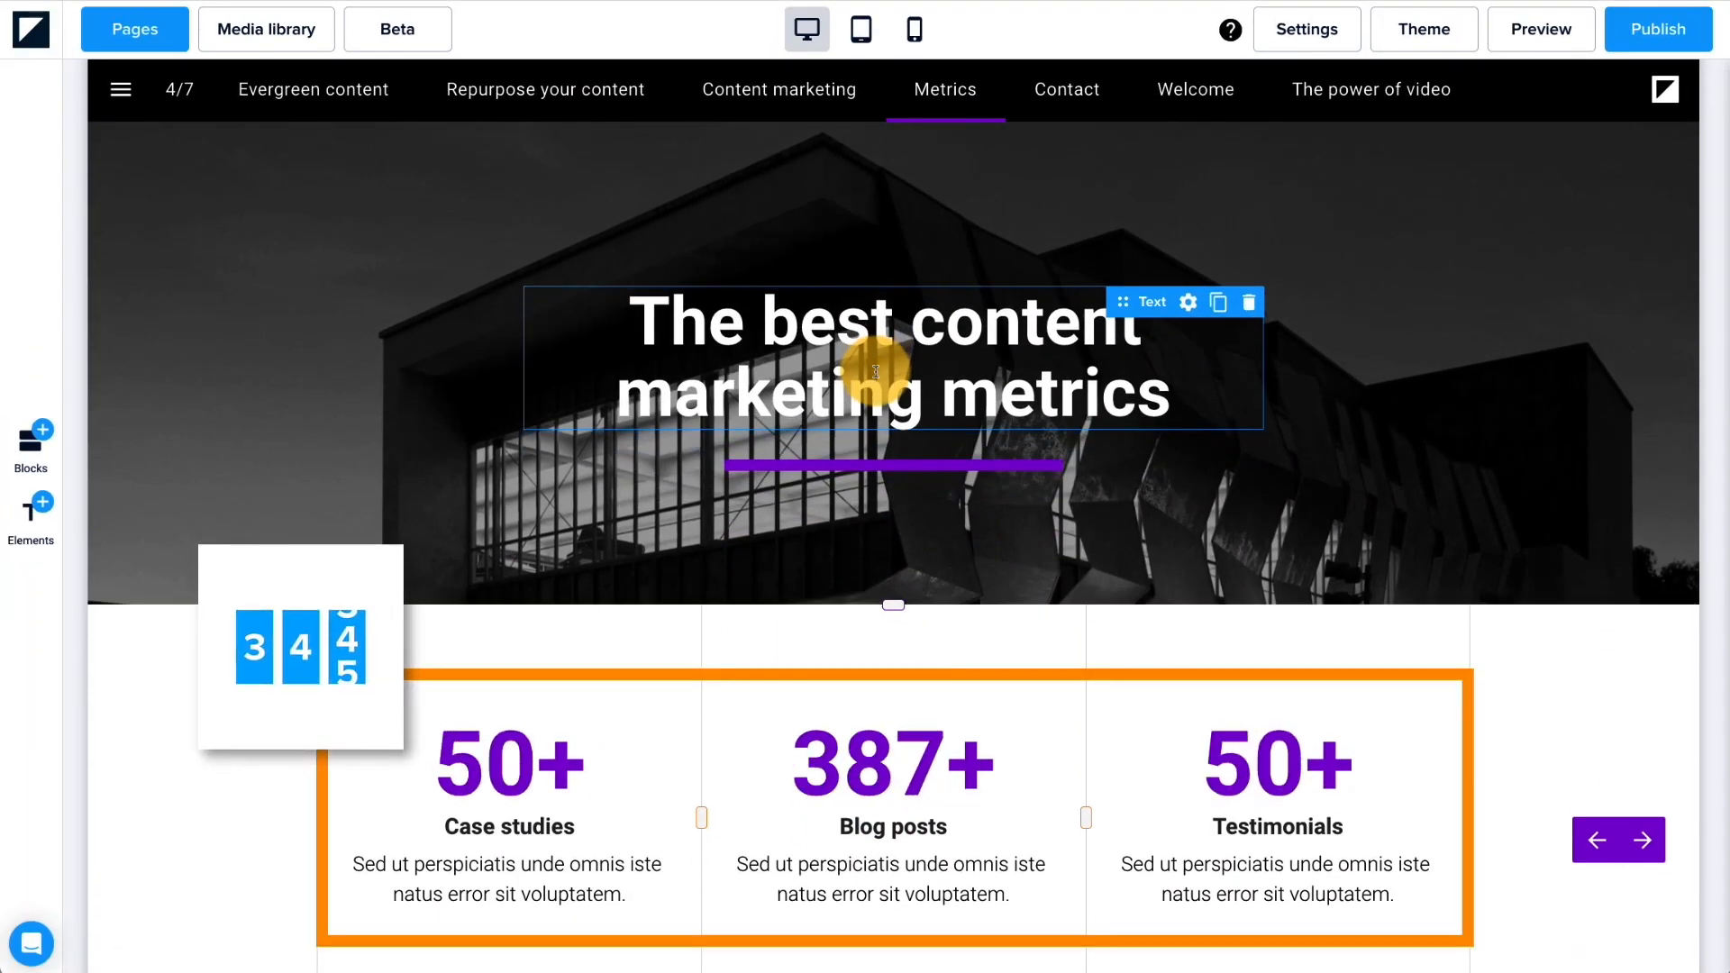
{"action": "scroll", "coordinate": [875, 371], "scroll_direction": "down", "scroll_amount": 5}
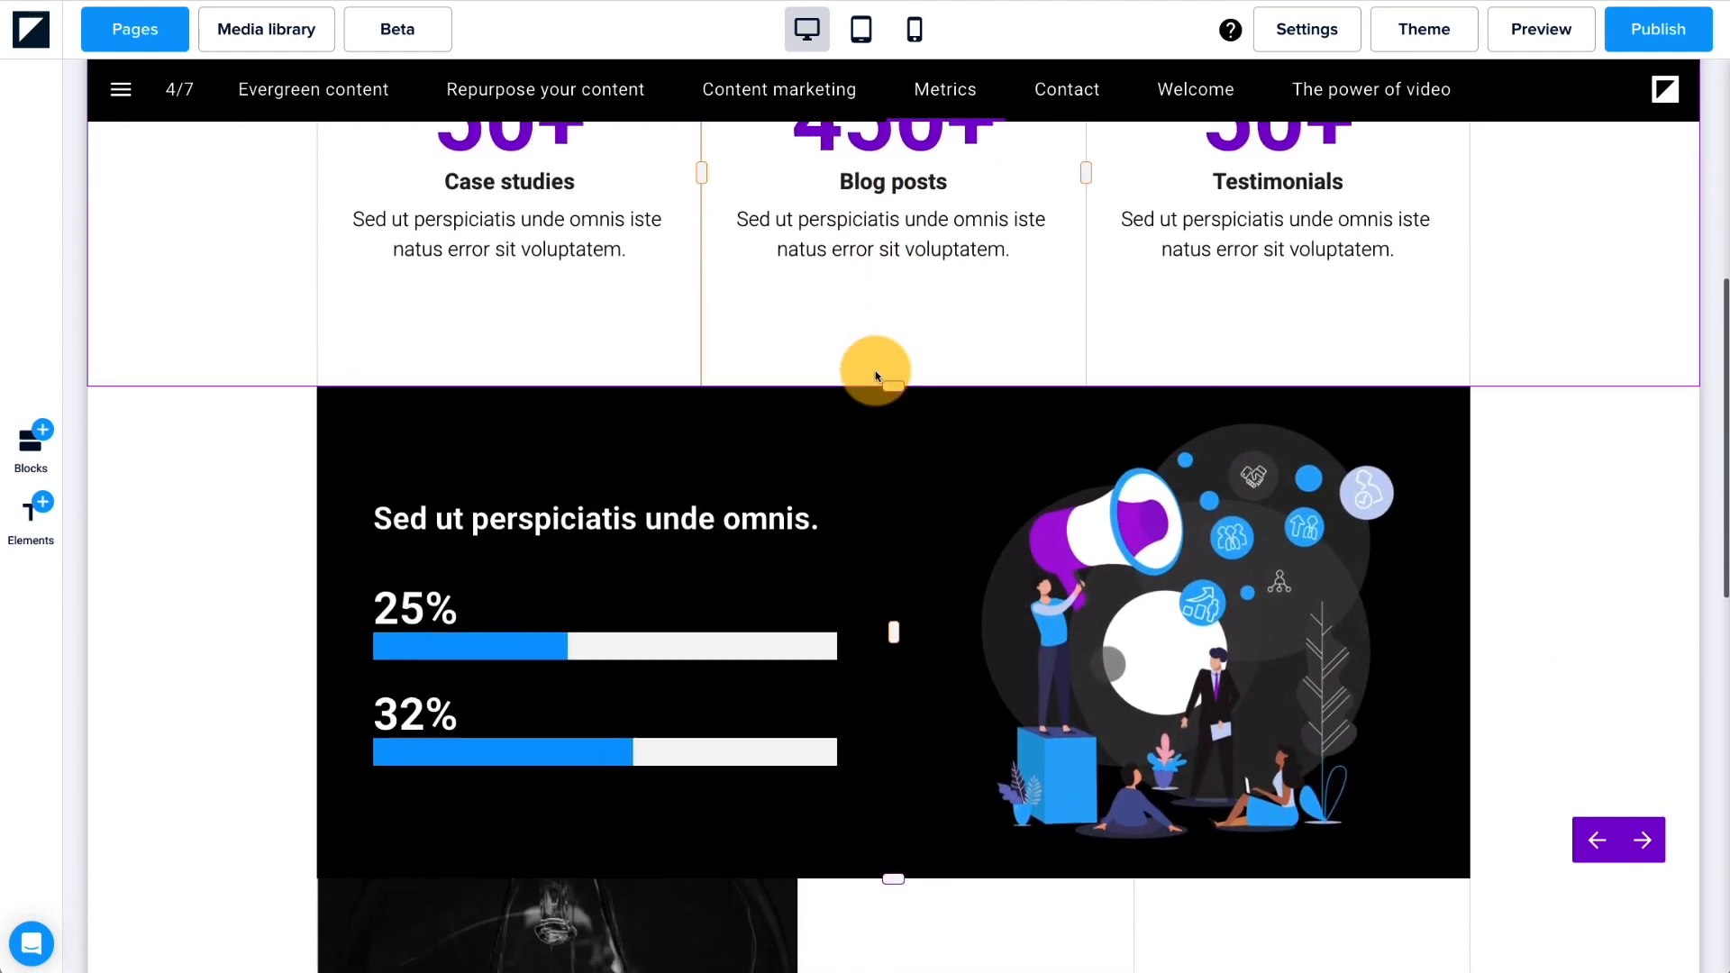
{"action": "scroll", "coordinate": [875, 373], "scroll_direction": "down", "scroll_amount": 8}
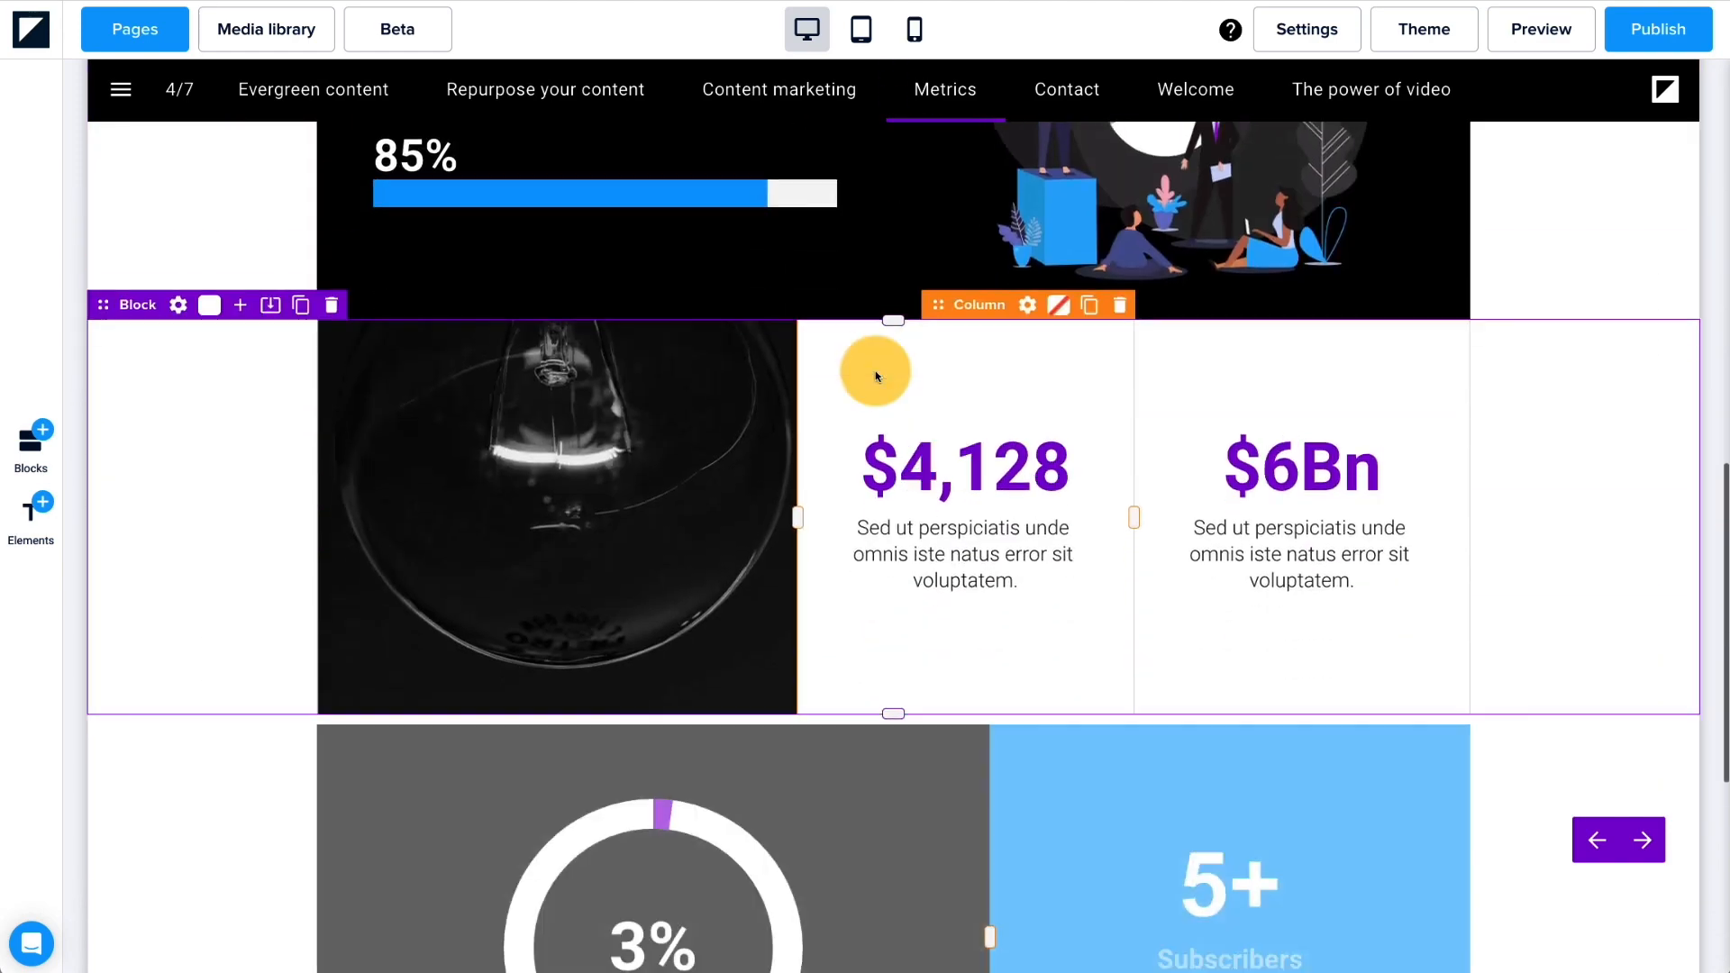
{"action": "scroll", "coordinate": [875, 371], "scroll_direction": "down", "scroll_amount": 2}
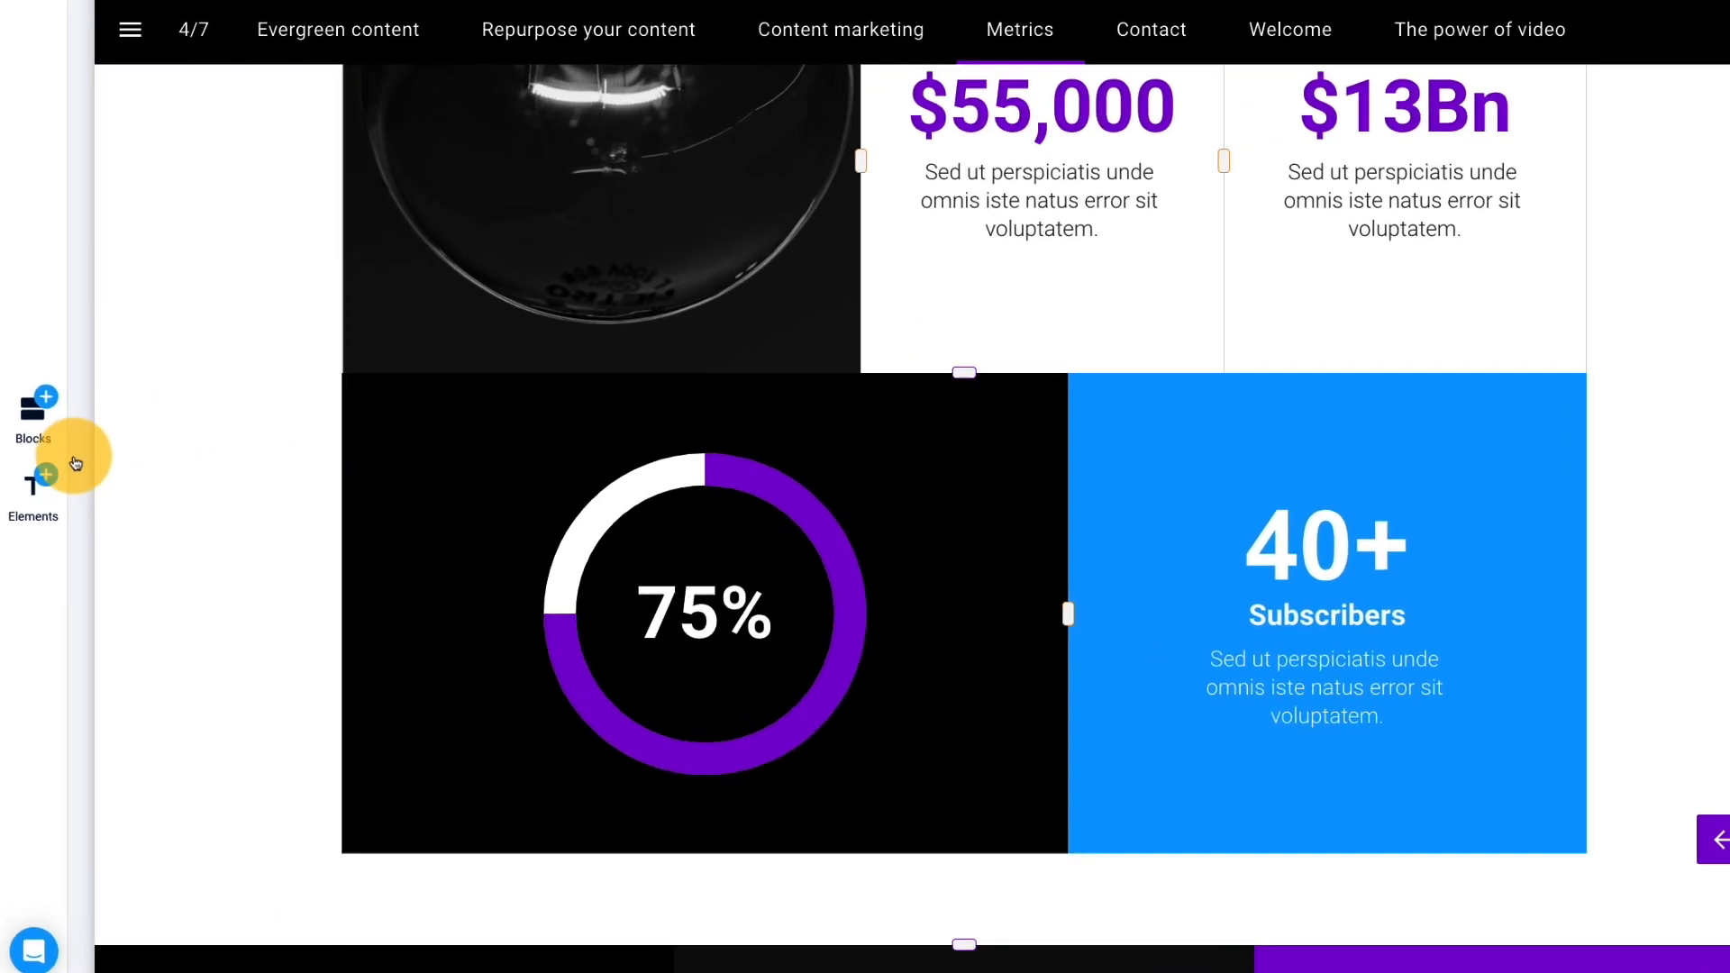
{"action": "left_click", "coordinate": [32, 514]}
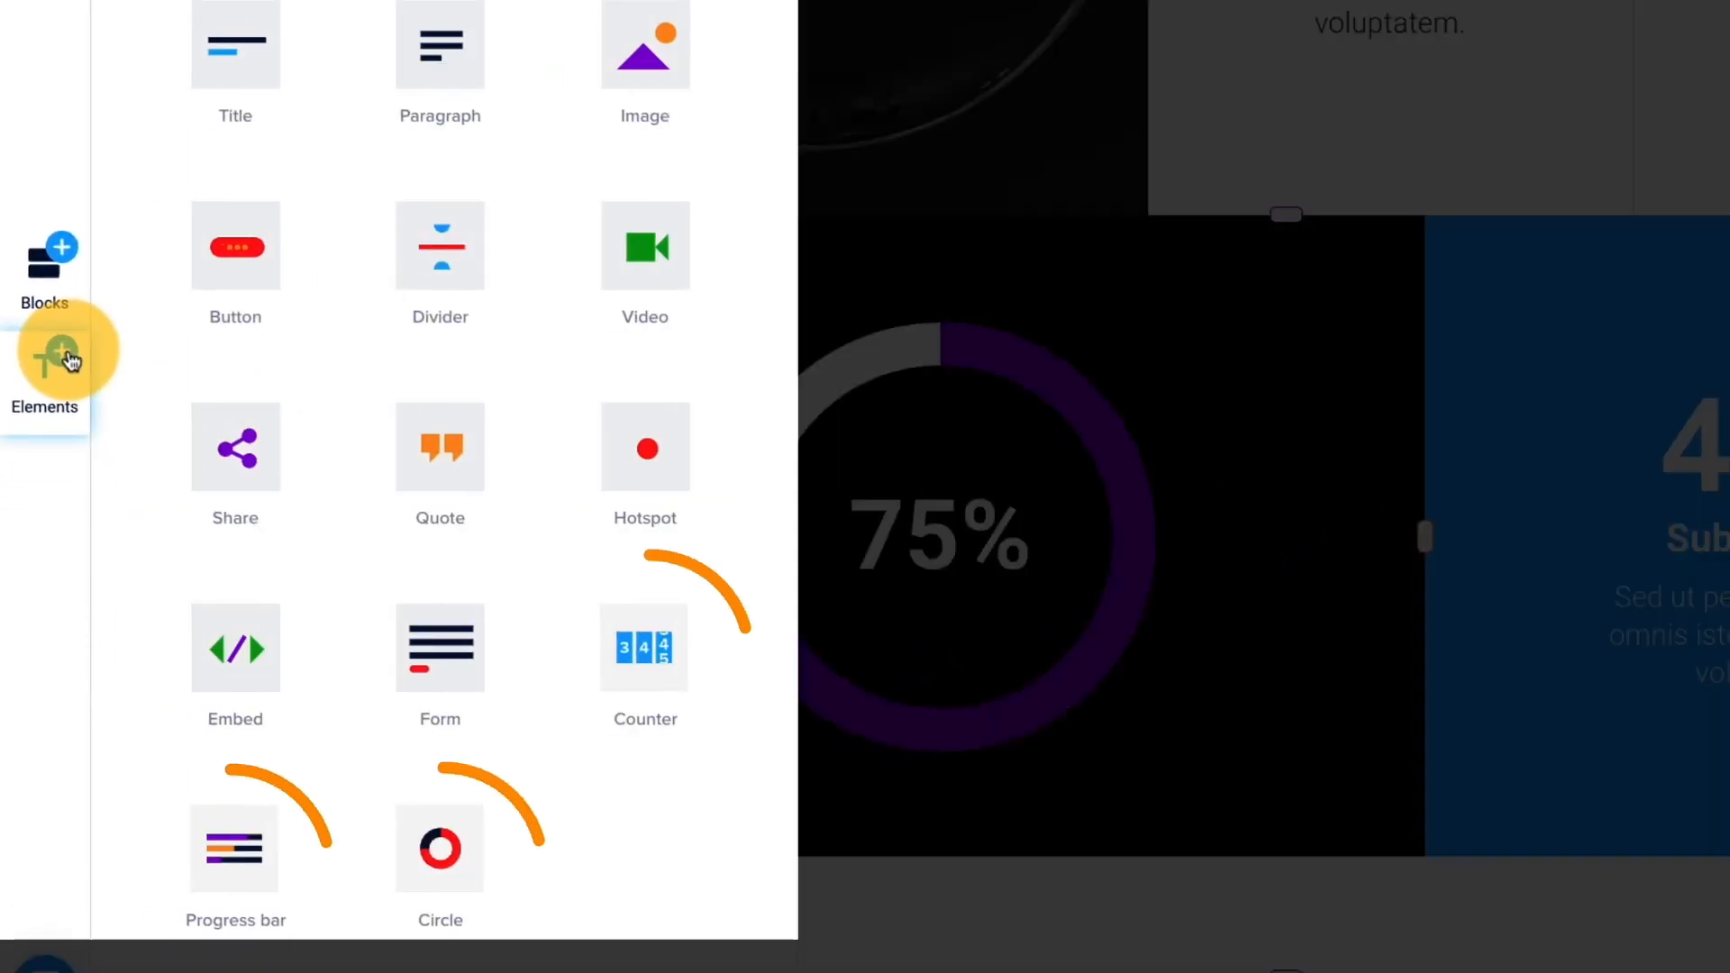